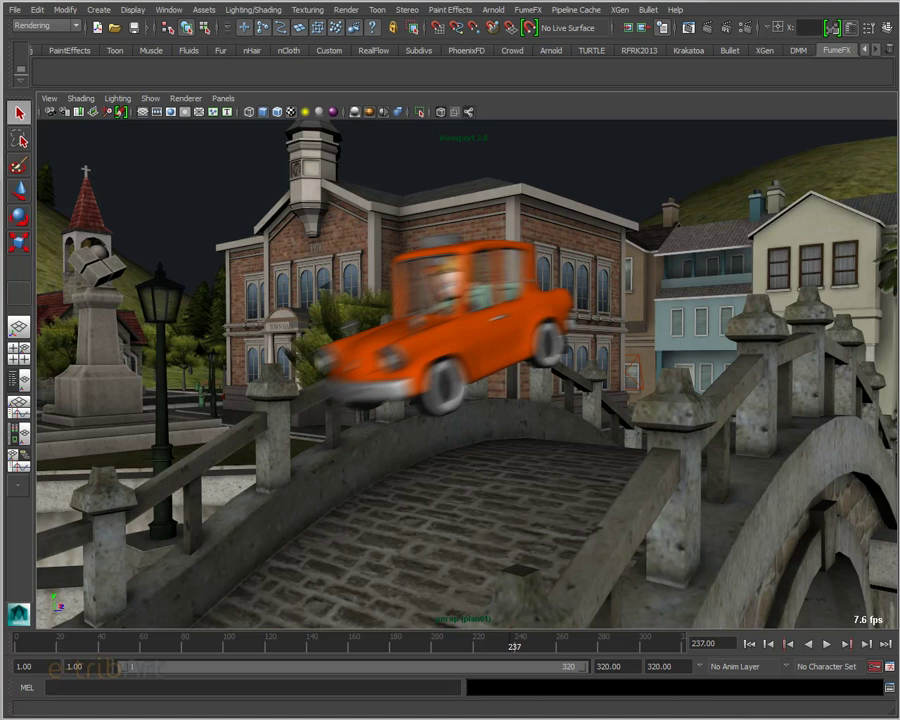
- Orbit in to a low angle under the car and bring up the Camera Sequencer
alt+middle_drag(506, 484, 378, 620)
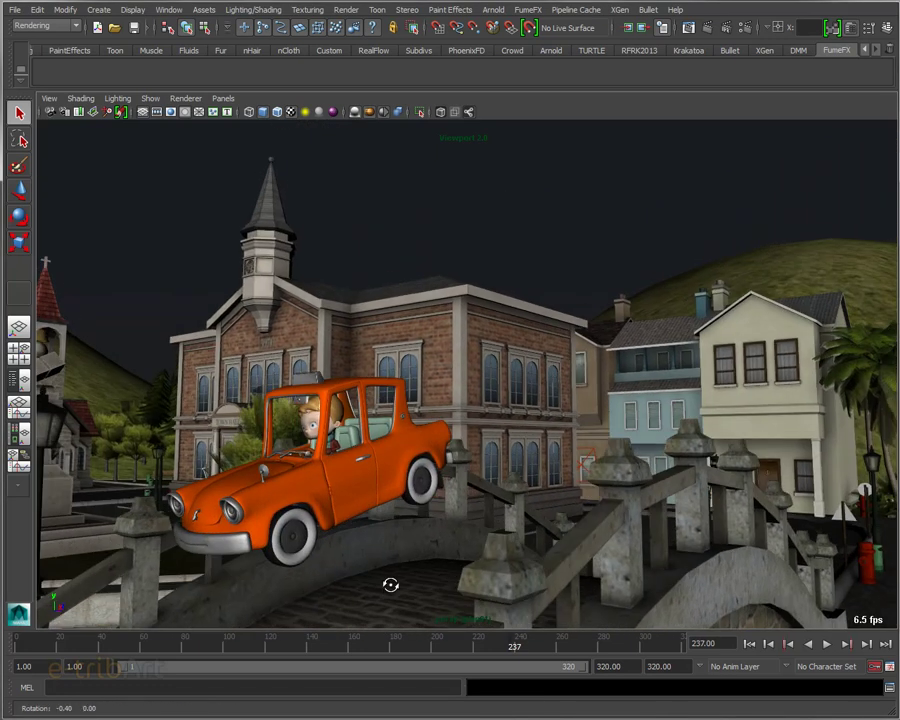
alt+drag(378, 620, 410, 570)
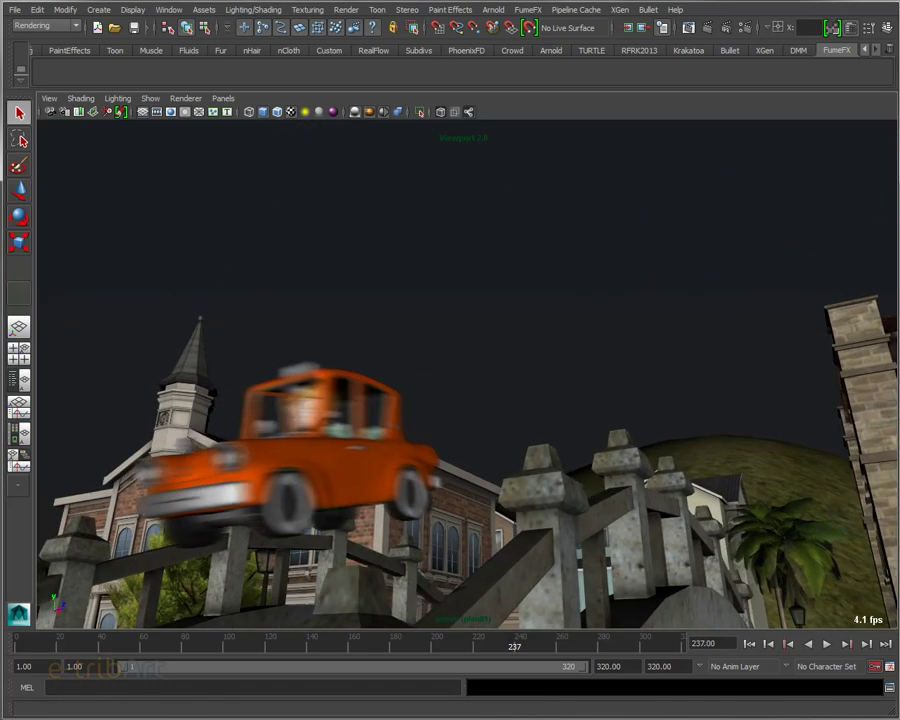
drag(513, 88, 482, 46)
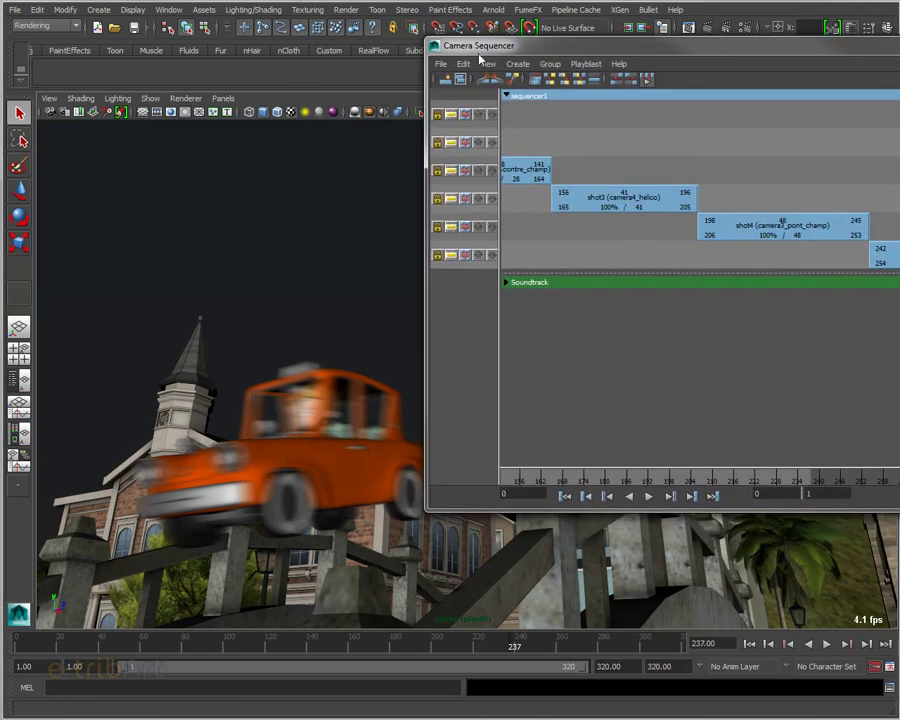
- Dock the sequencer at the top and fit frames 1–344, shot6 to shot5, in view
drag(600, 46, 780, 89)
mouse_move(694, 88)
mouse_down()
mouse_move(829, 156)
mouse_move(364, 85)
mouse_move(375, 11)
mouse_up()
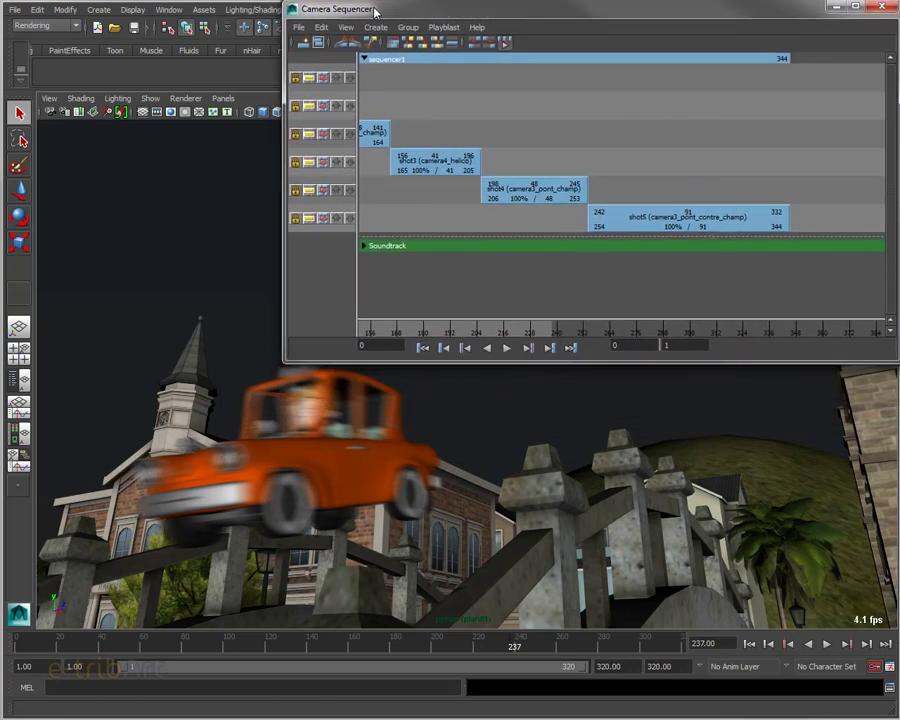
alt+middle_drag(498, 203, 578, 202)
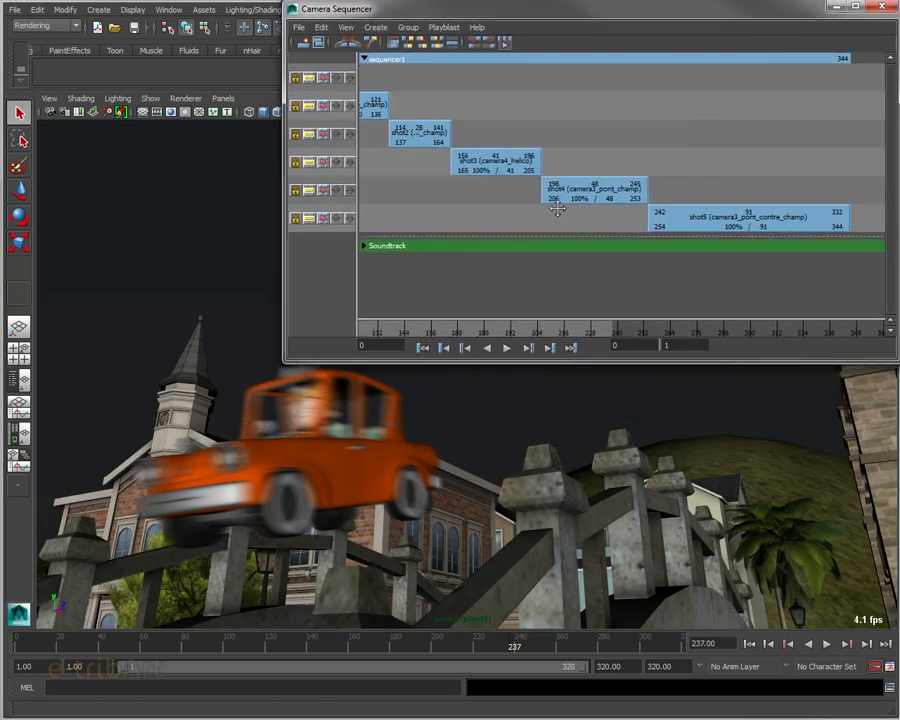
alt+right_drag(578, 202, 547, 199)
mouse_move(536, 195)
alt+middle_down()
mouse_move(580, 195)
mouse_move(551, 197)
alt+middle_up()
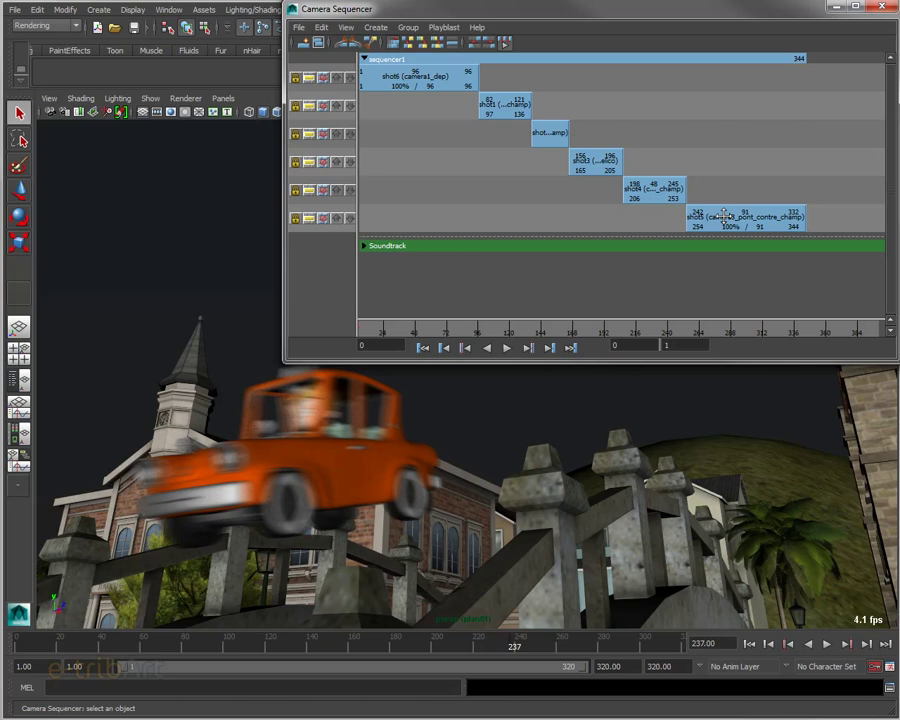
drag(602, 359, 604, 314)
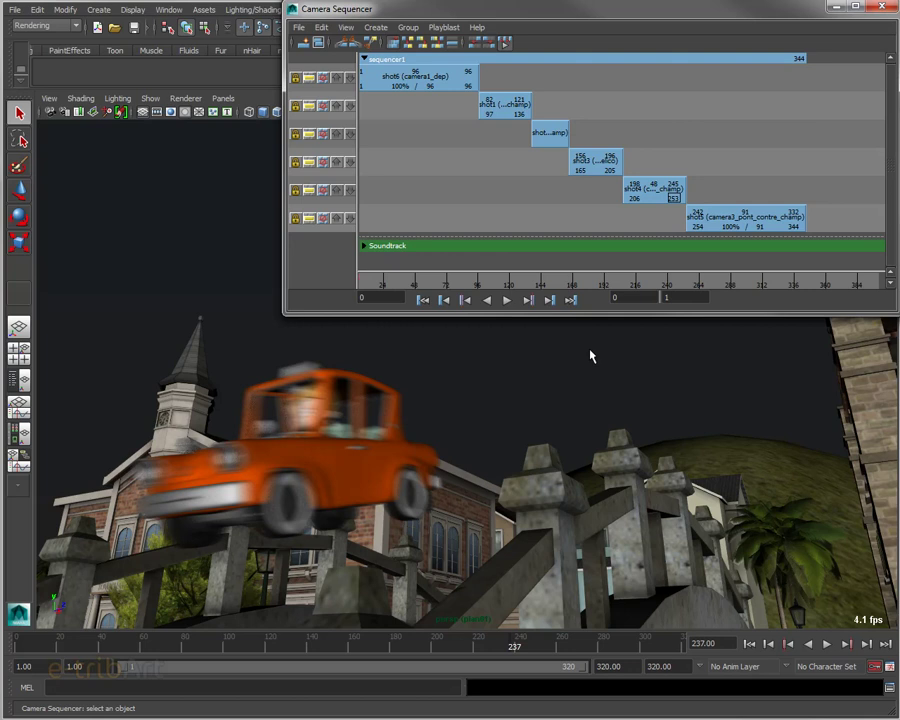
- Playblast the sequence to Shot.mov and review the movie in VLC before closing it
drag(625, 14, 622, 17)
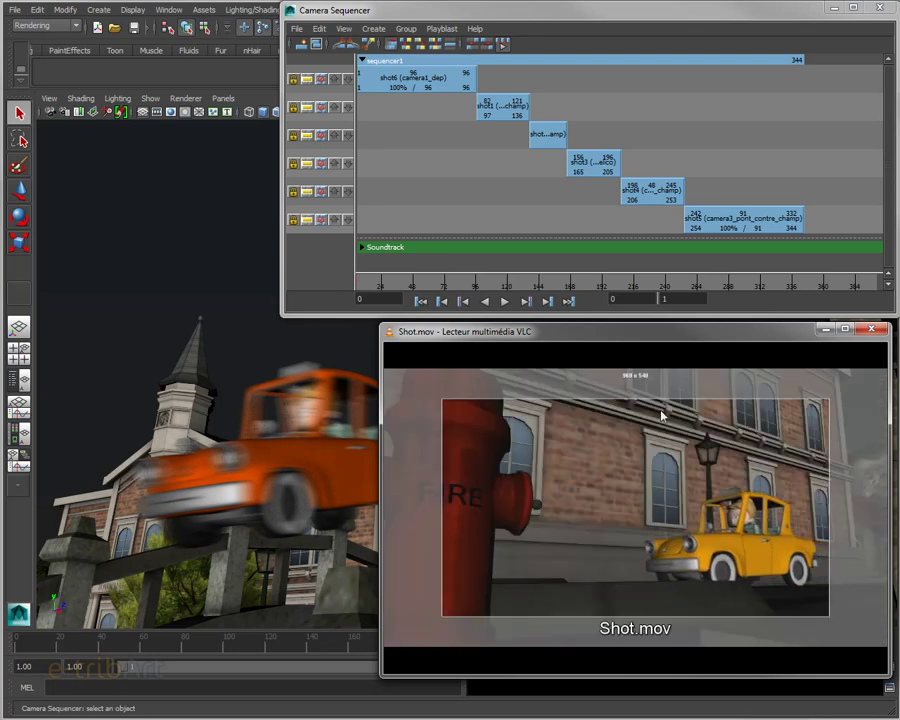
mouse_move(689, 337)
mouse_down()
mouse_move(673, 340)
mouse_move(689, 338)
mouse_up()
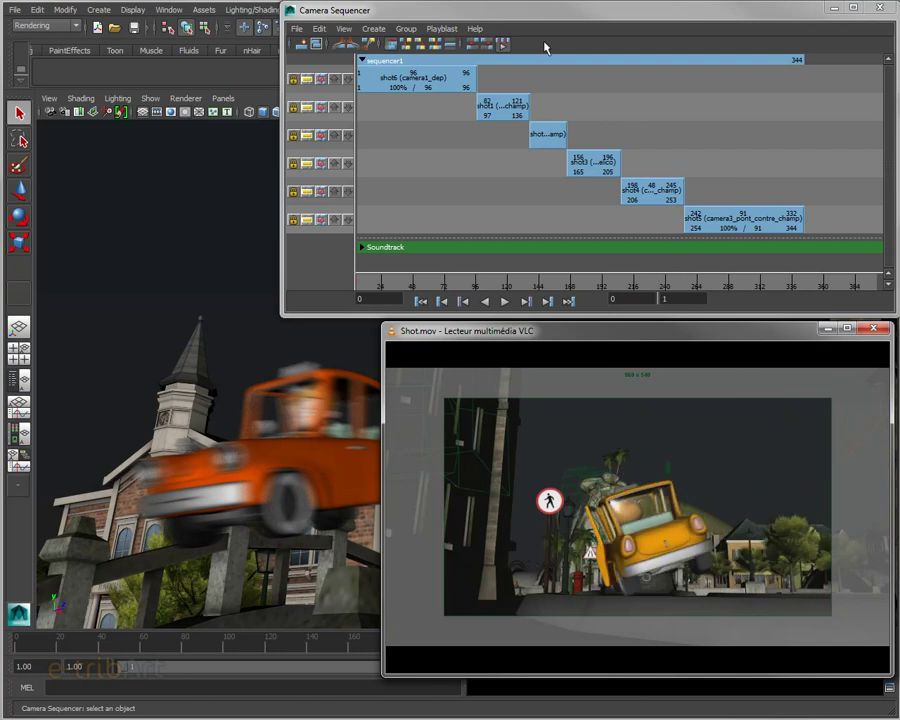
drag(548, 28, 549, 30)
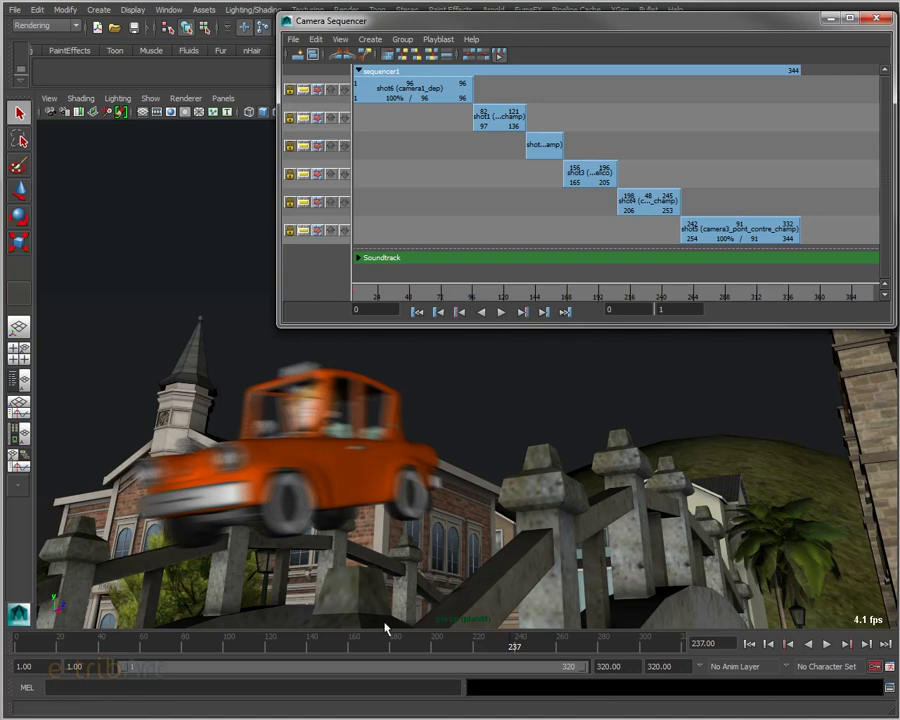
- Delete all six shot clips, shot6 through shot5, then expand the Soundtrack track
click(380, 93)
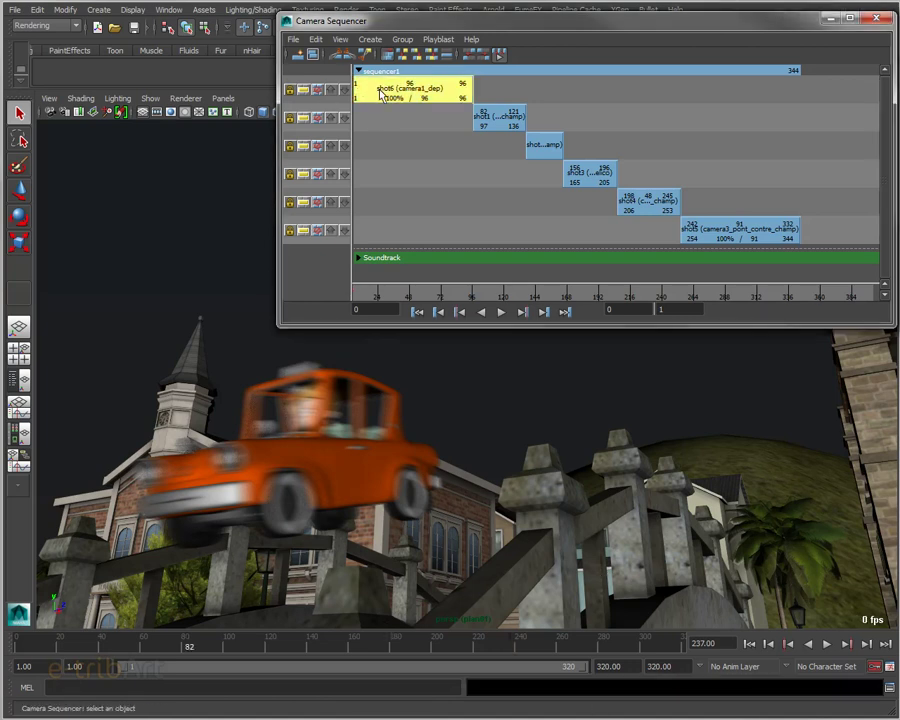
key(Delete)
click(378, 117)
key(Delete)
click(378, 146)
key(Delete)
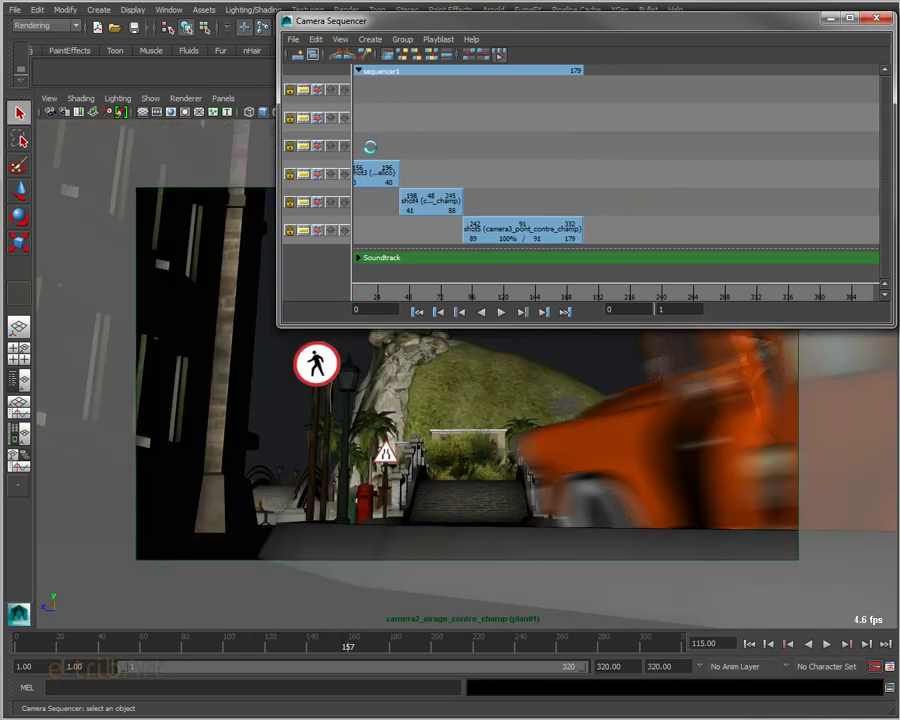
click(370, 172)
key(Delete)
click(392, 200)
key(Delete)
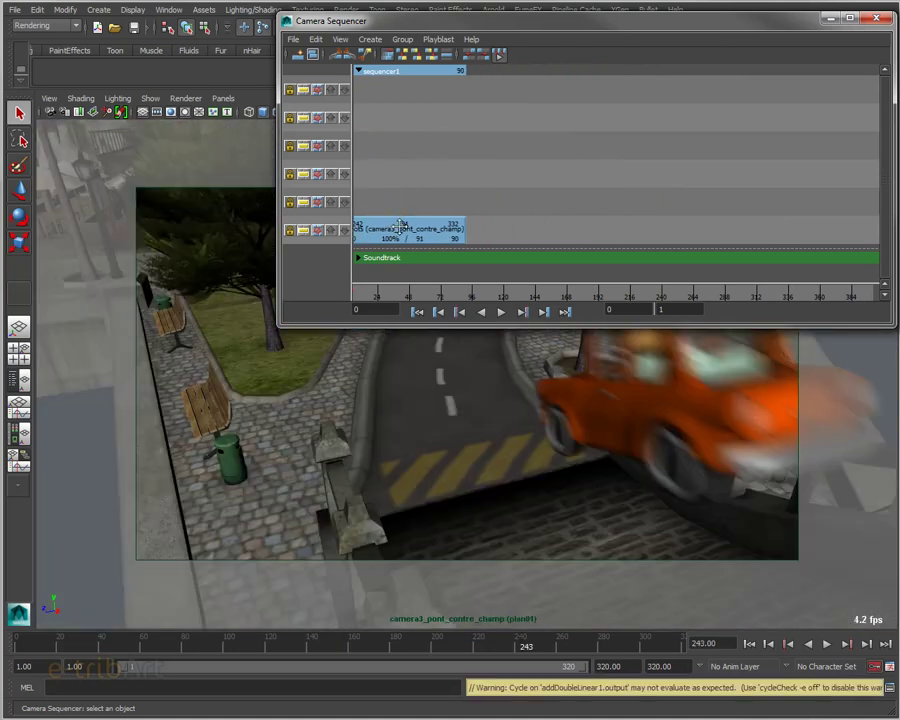
click(399, 228)
key(Delete)
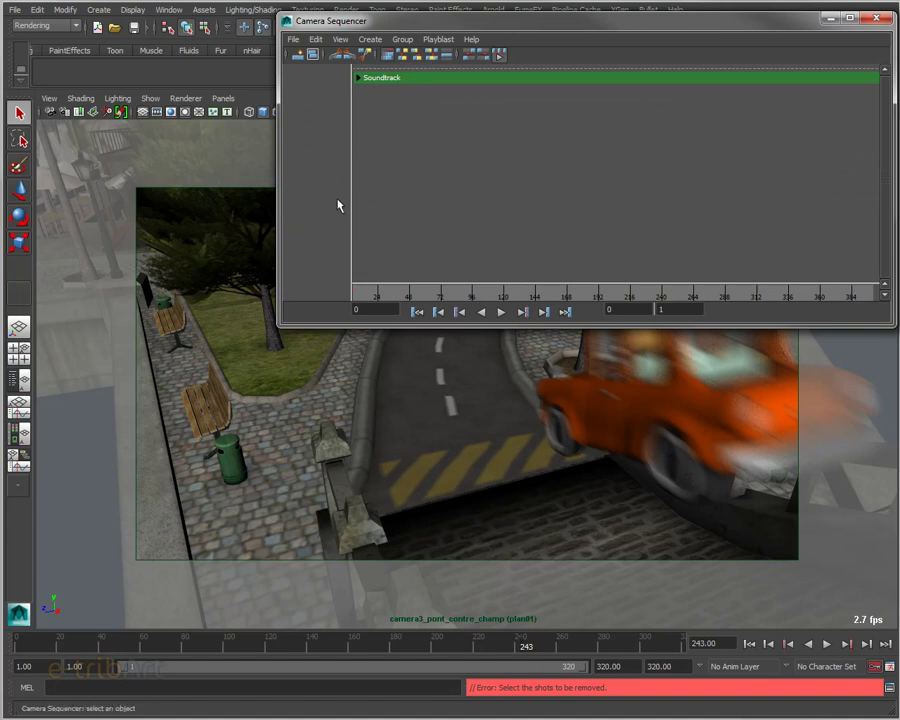
click(360, 79)
- Look through the default persp camera and frame the brick building and road
mouse_move(358, 29)
mouse_down()
mouse_move(335, 38)
mouse_move(899, 37)
mouse_up()
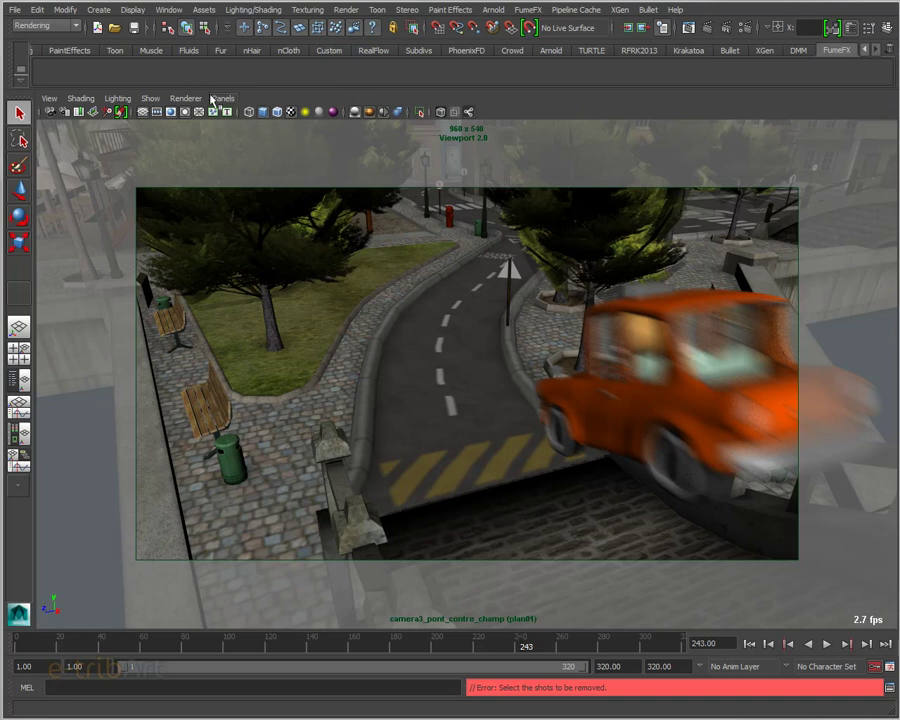
click(218, 98)
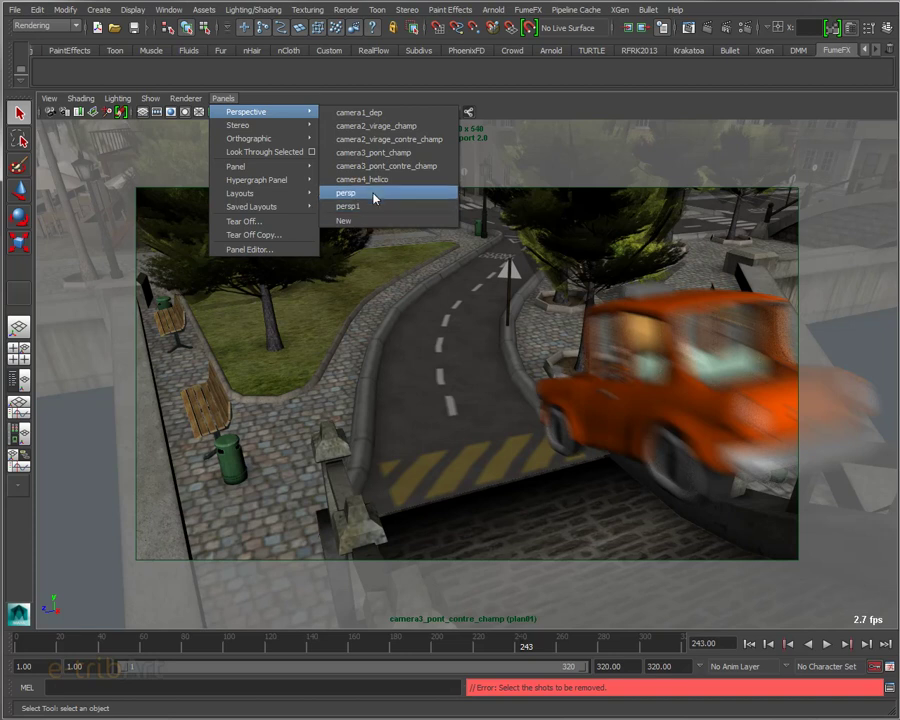
click(375, 193)
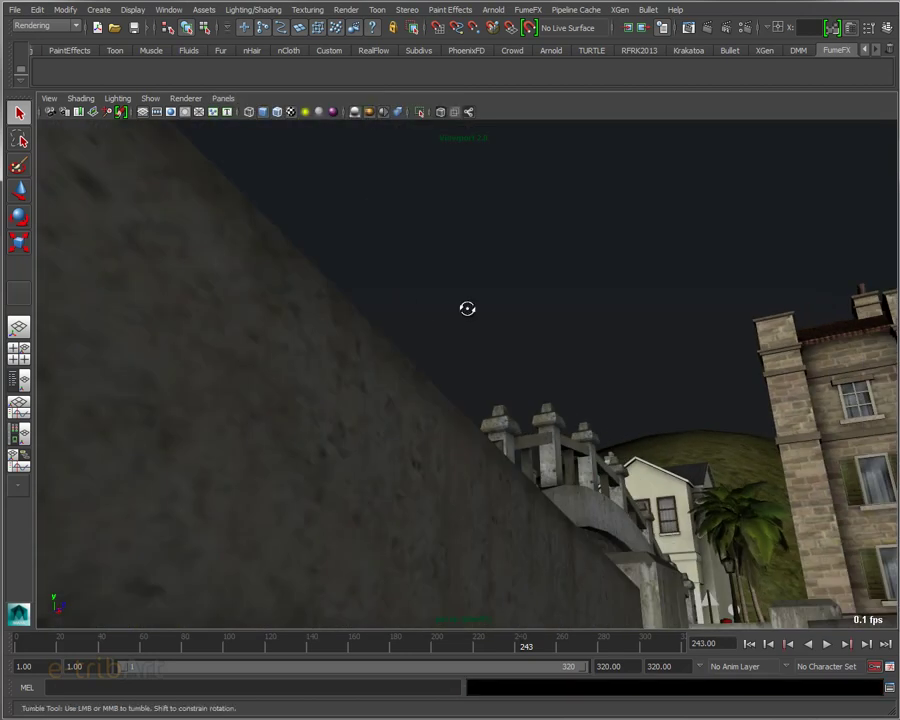
mouse_move(466, 307)
alt+mouse_down()
mouse_move(392, 376)
mouse_move(415, 363)
alt+mouse_up()
scroll(413, 360, down, 2)
scroll(544, 352, down, 2)
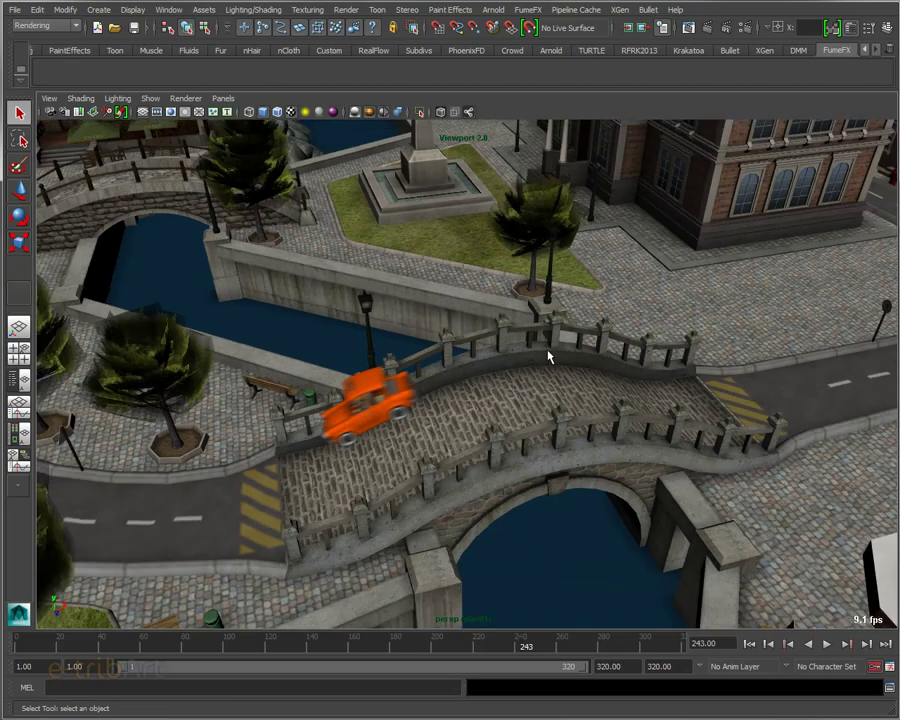
scroll(580, 344, down, 2)
scroll(580, 345, down, 2)
alt+middle_drag(580, 345, 310, 330)
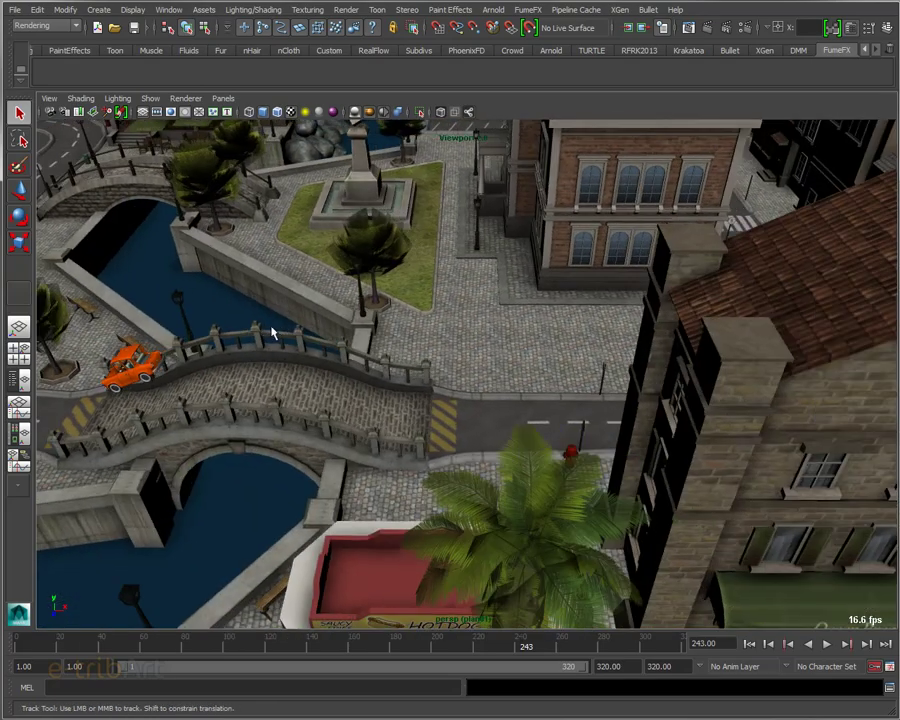
alt+drag(686, 262, 614, 280)
scroll(614, 280, down, 2)
scroll(674, 314, down, 2)
alt+middle_drag(674, 314, 548, 272)
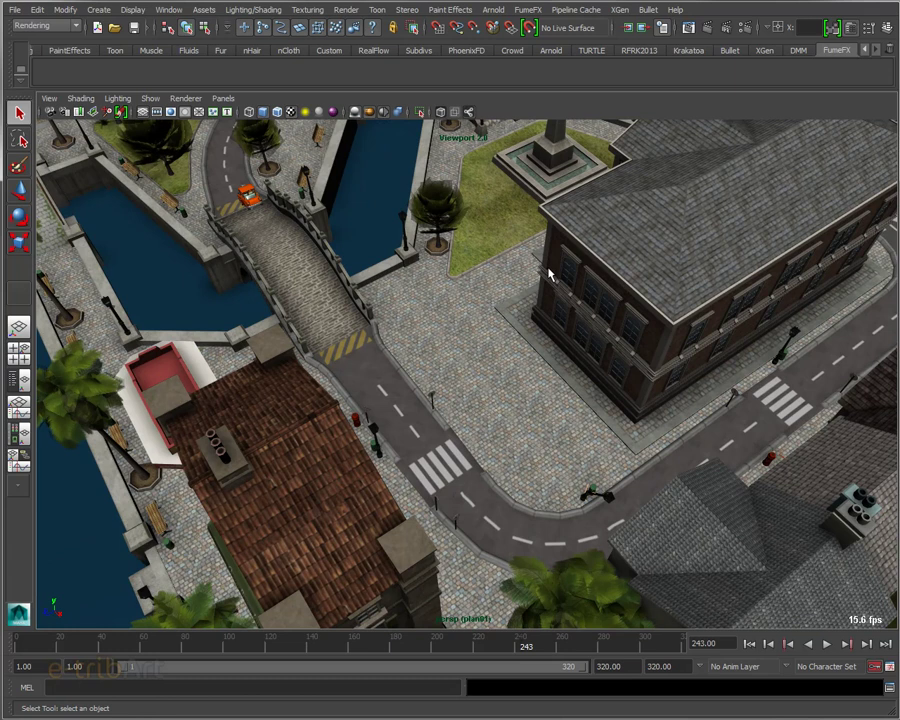
- Play the animation to frame 123 and centre the view on the car near the crosswalk
click(28, 646)
key(alt+v)
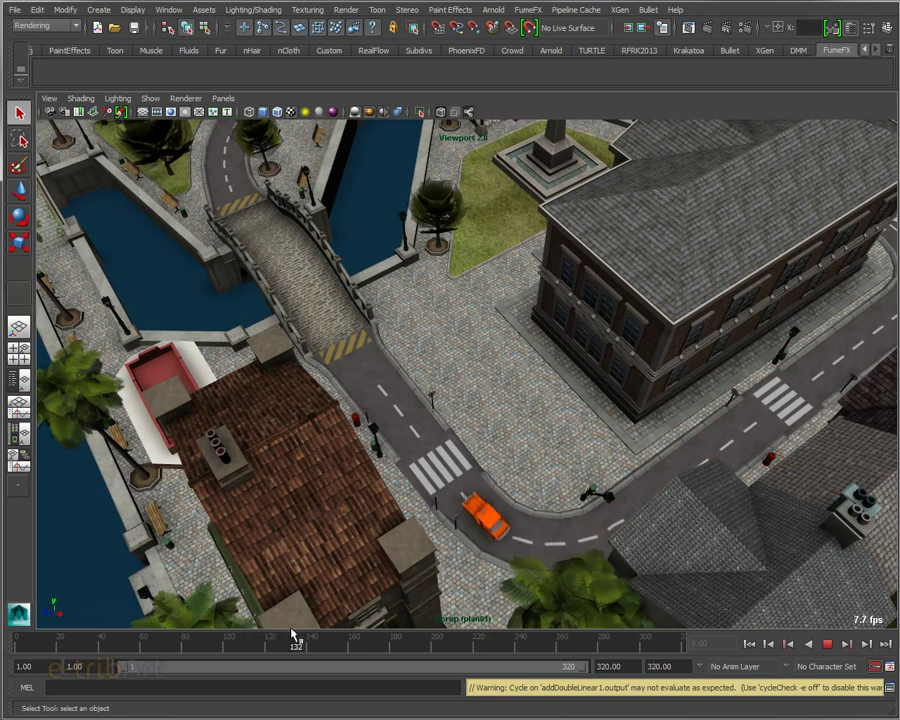
drag(296, 636, 277, 637)
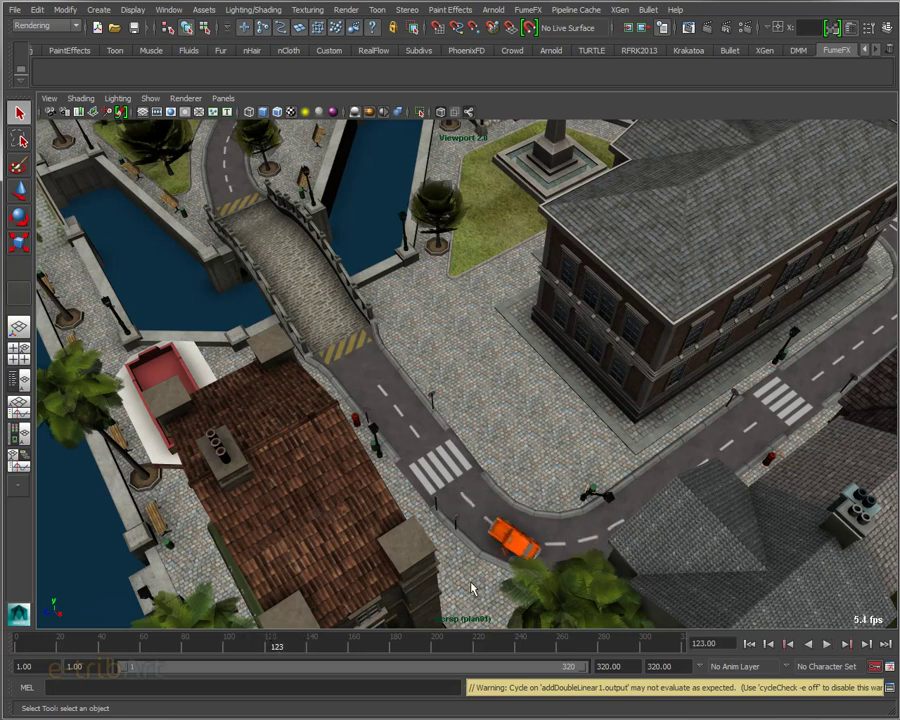
scroll(470, 586, up, 4)
alt+middle_drag(478, 583, 414, 370)
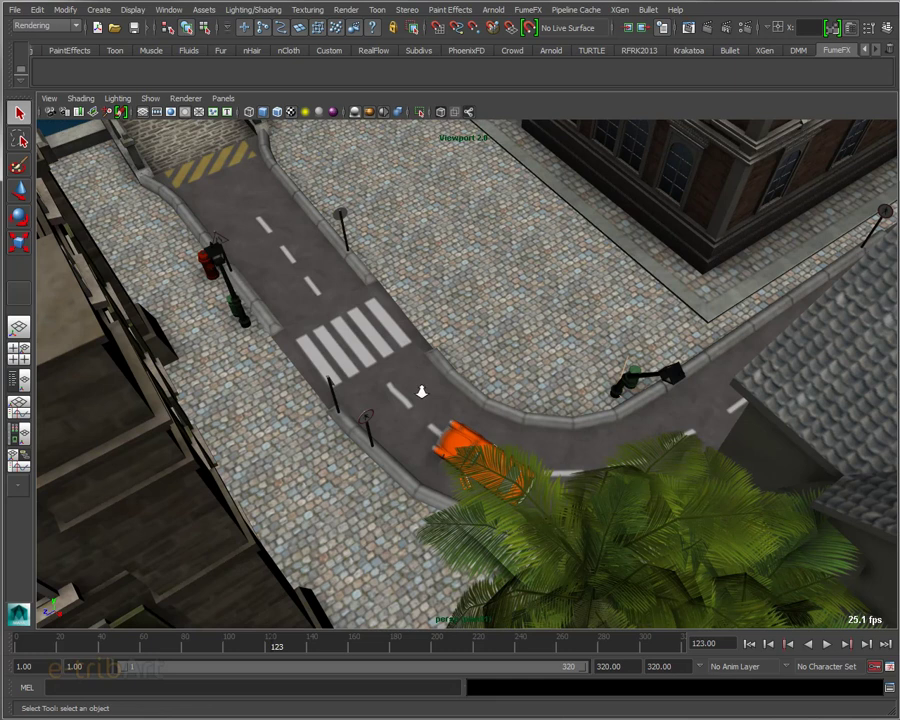
scroll(420, 390, up, 3)
alt+middle_drag(454, 422, 441, 351)
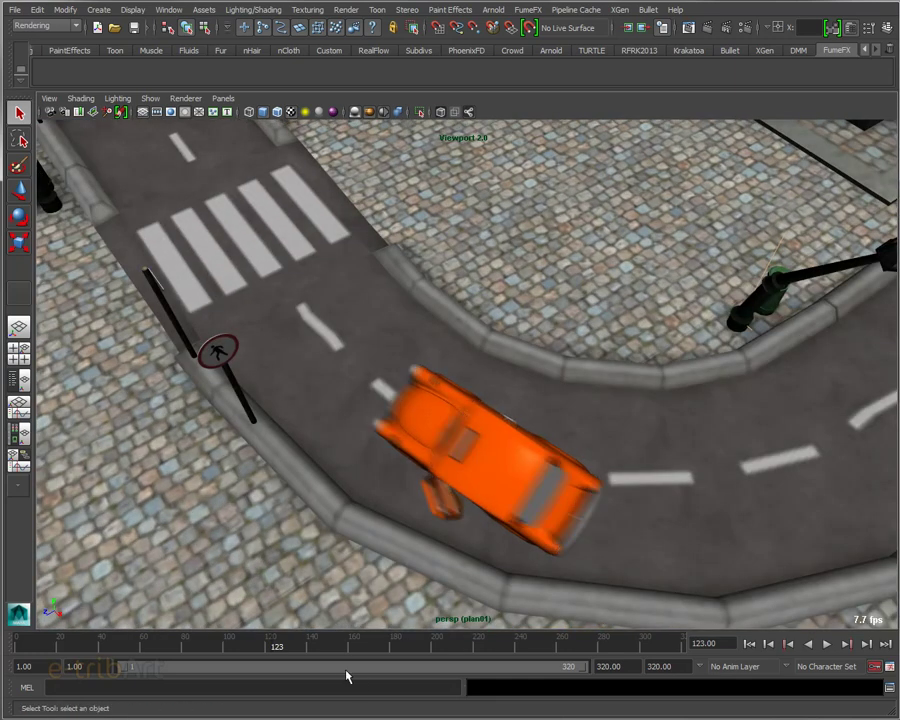
- Advance to frames 154 and 208, orbit around the street, and play from frame 208
drag(281, 650, 450, 643)
scroll(365, 435, down, 4)
scroll(360, 418, down, 3)
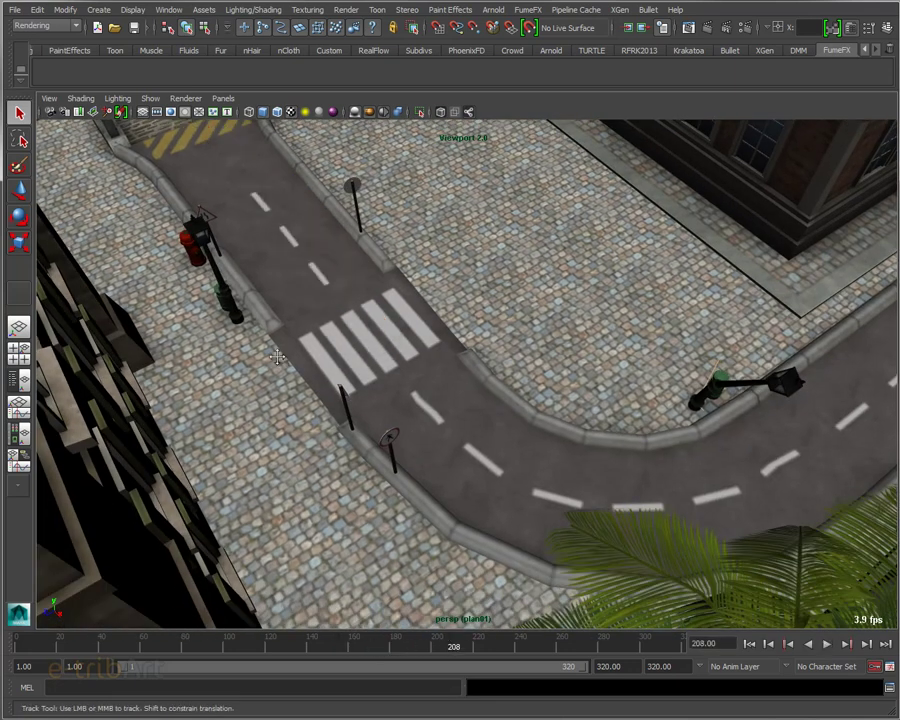
alt+middle_drag(275, 357, 558, 517)
scroll(430, 412, down, 5)
mouse_move(428, 412)
alt+mouse_down()
mouse_move(558, 395)
mouse_move(590, 380)
mouse_move(255, 451)
alt+mouse_up()
alt+middle_drag(255, 451, 391, 324)
alt+drag(391, 324, 422, 324)
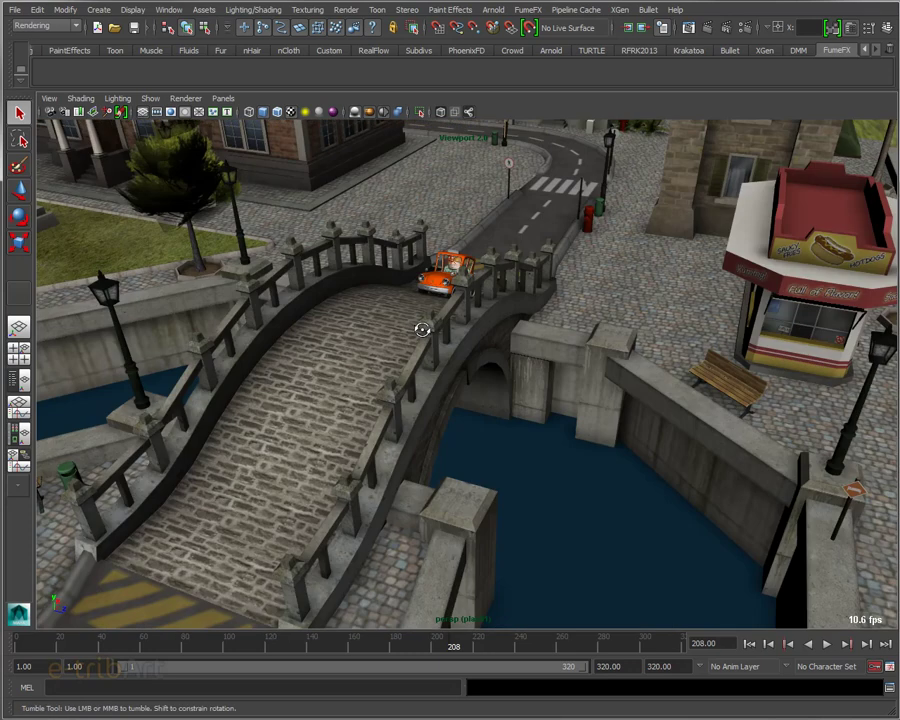
key(alt+v)
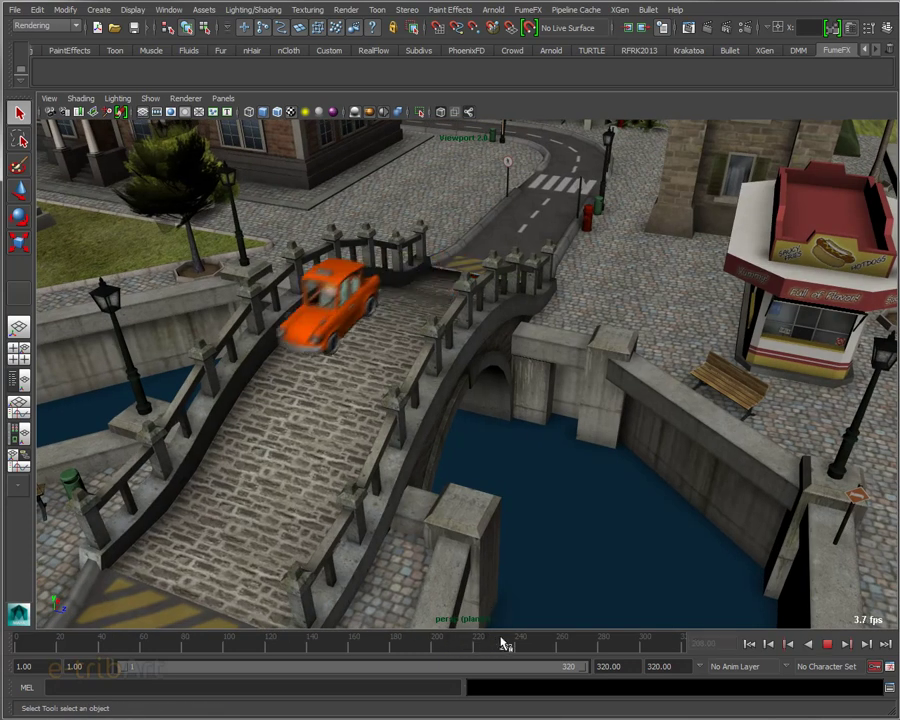
- Scrub to frame 320 and back to 208, ending on a top-down view of the bridge
mouse_move(507, 626)
alt+mouse_down()
mouse_move(161, 442)
mouse_move(439, 448)
mouse_move(346, 438)
alt+mouse_up()
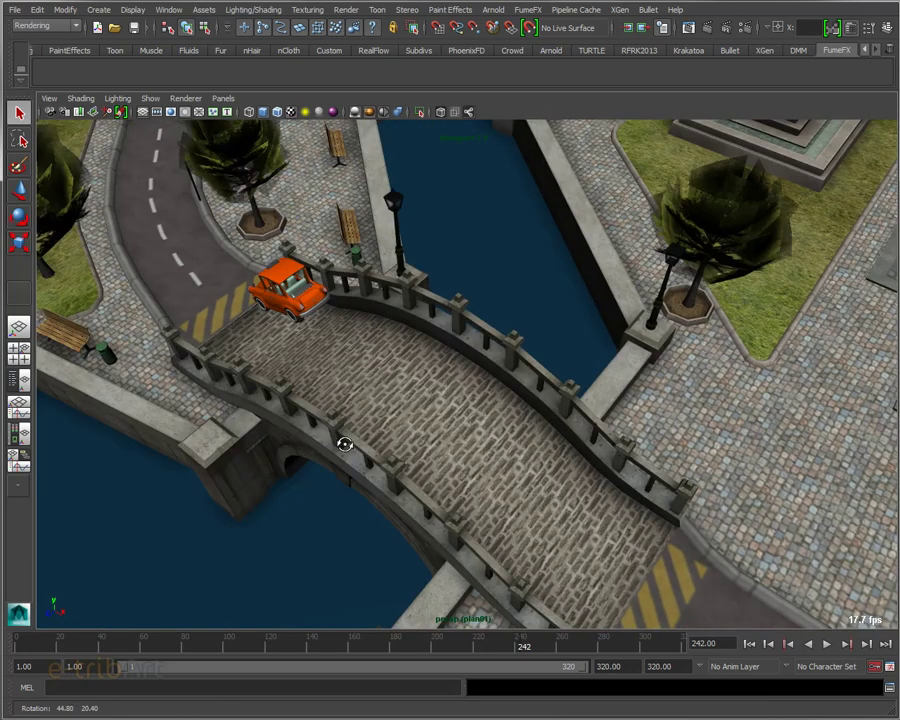
mouse_move(521, 649)
mouse_down()
mouse_move(683, 636)
mouse_move(484, 629)
mouse_move(454, 640)
mouse_up()
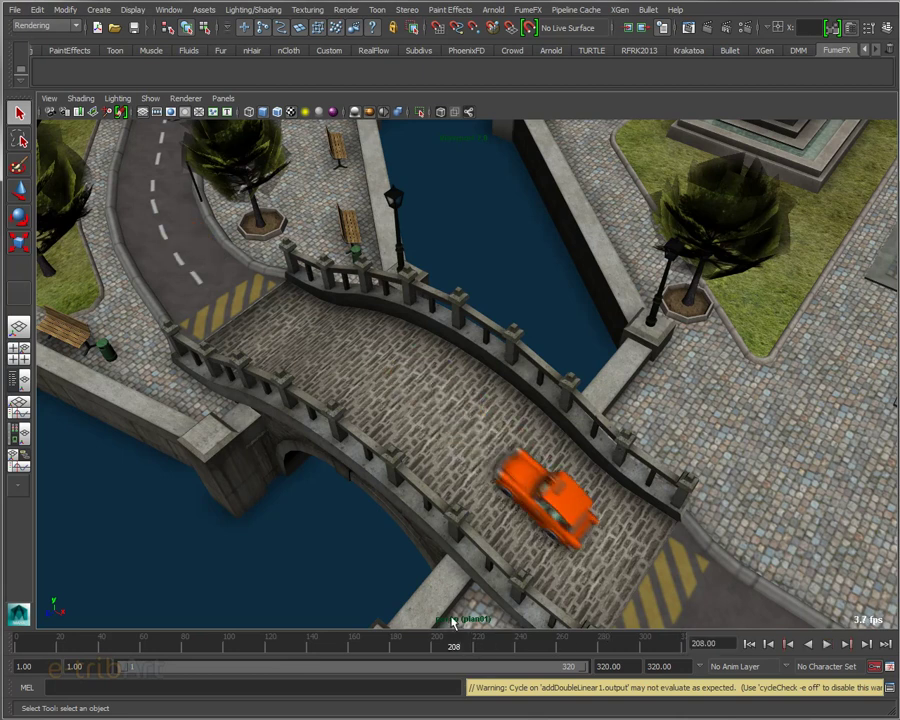
alt+drag(465, 488, 551, 485)
mouse_move(551, 485)
alt+middle_down()
mouse_move(494, 502)
mouse_move(315, 517)
alt+middle_up()
alt+drag(578, 487, 424, 457)
- Show cameras in the viewport, reframe the building and road, and rewind to frame 1
click(150, 98)
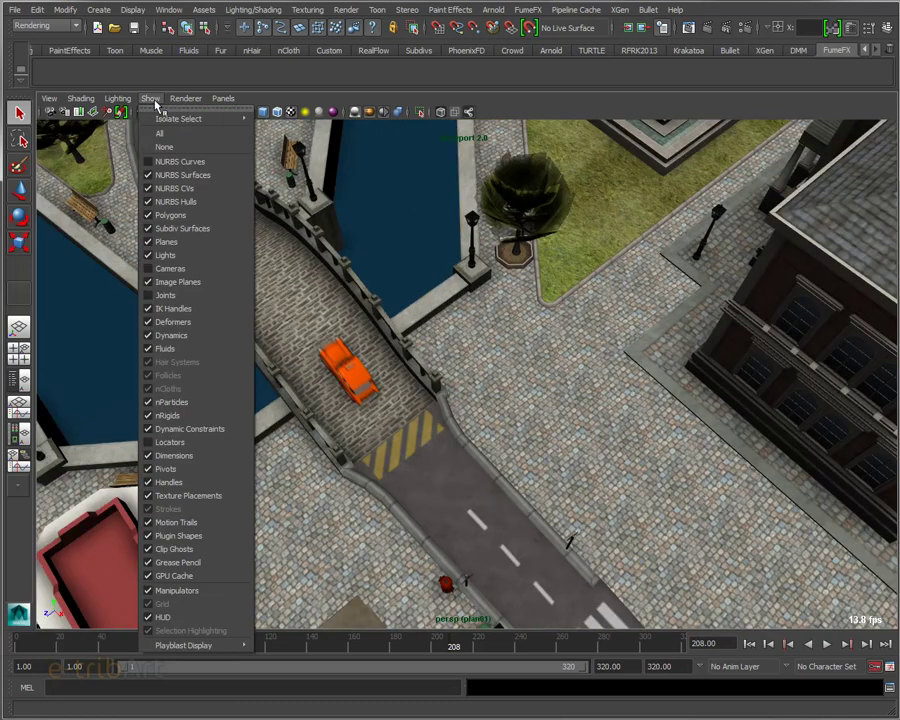
click(170, 271)
scroll(468, 422, down, 2)
scroll(468, 430, down, 2)
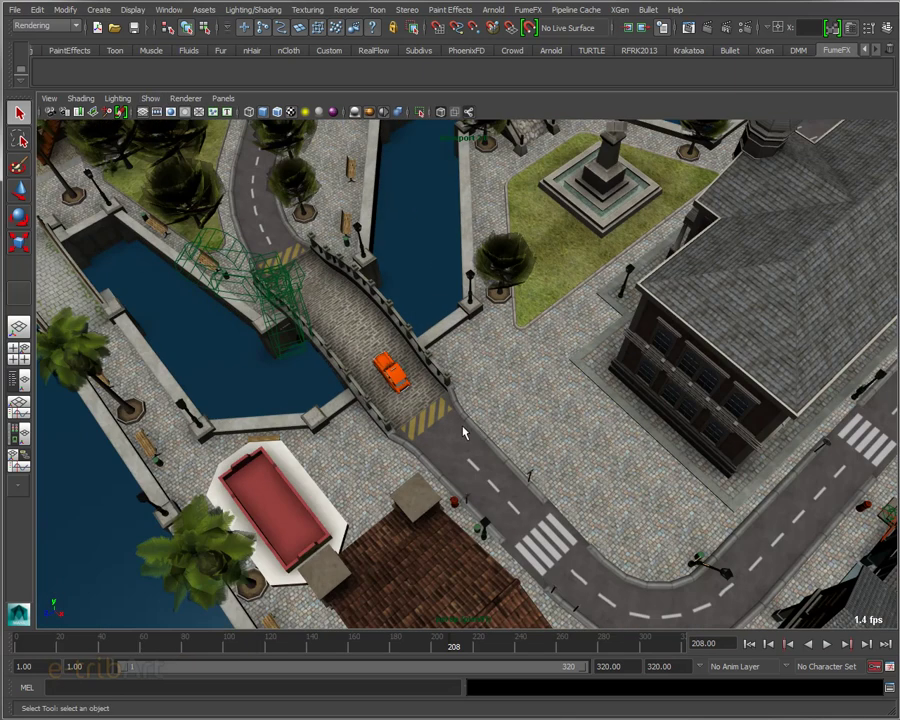
scroll(468, 434, down, 2)
mouse_move(468, 433)
alt+middle_down()
mouse_move(584, 406)
mouse_move(574, 408)
mouse_move(624, 464)
mouse_move(596, 437)
mouse_move(591, 478)
alt+middle_up()
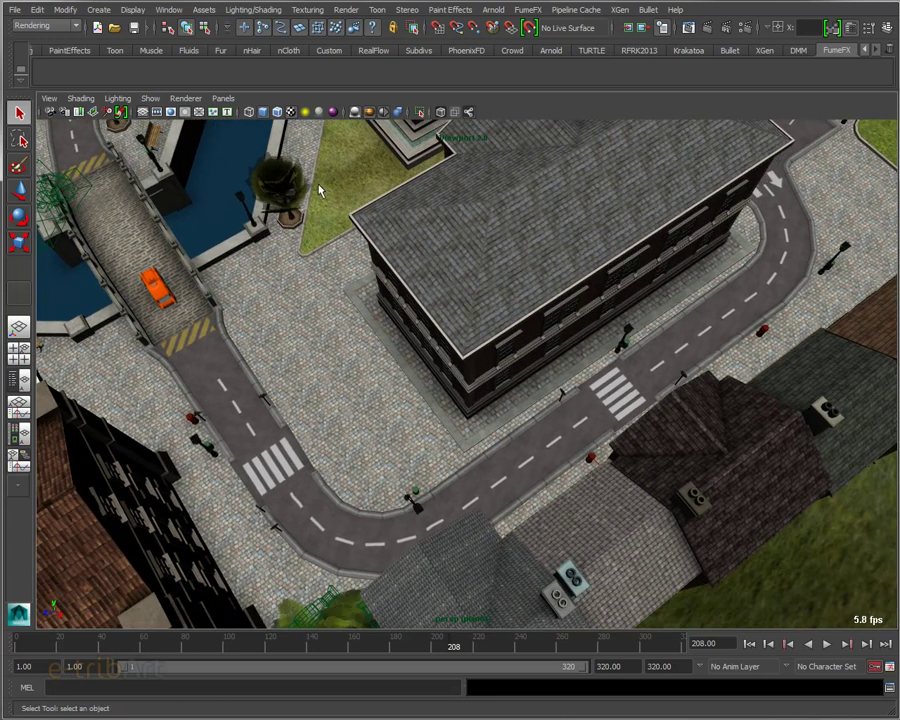
drag(108, 641, 18, 641)
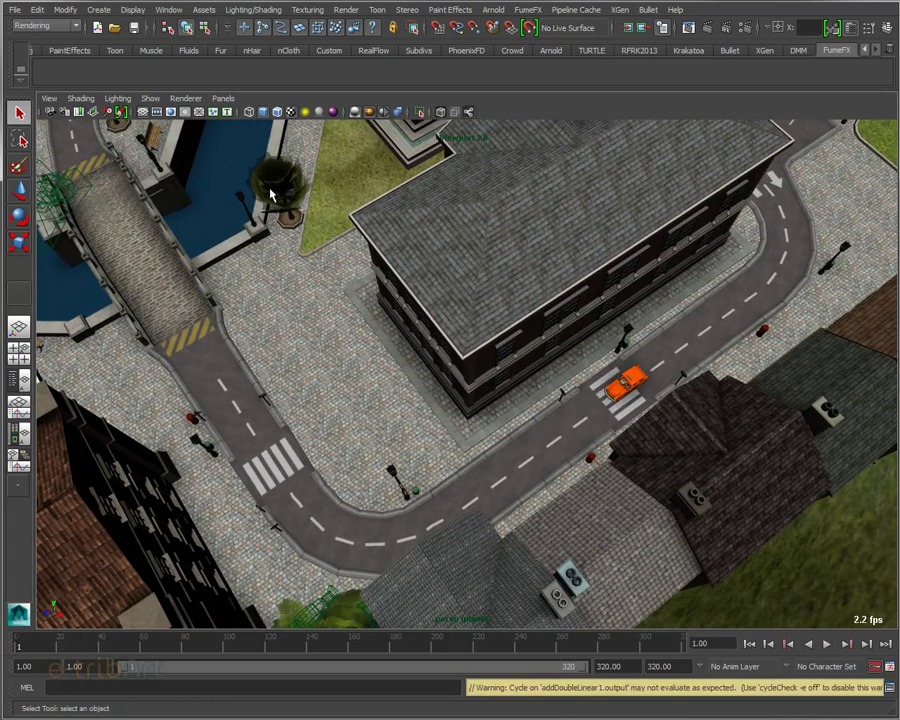
click(230, 99)
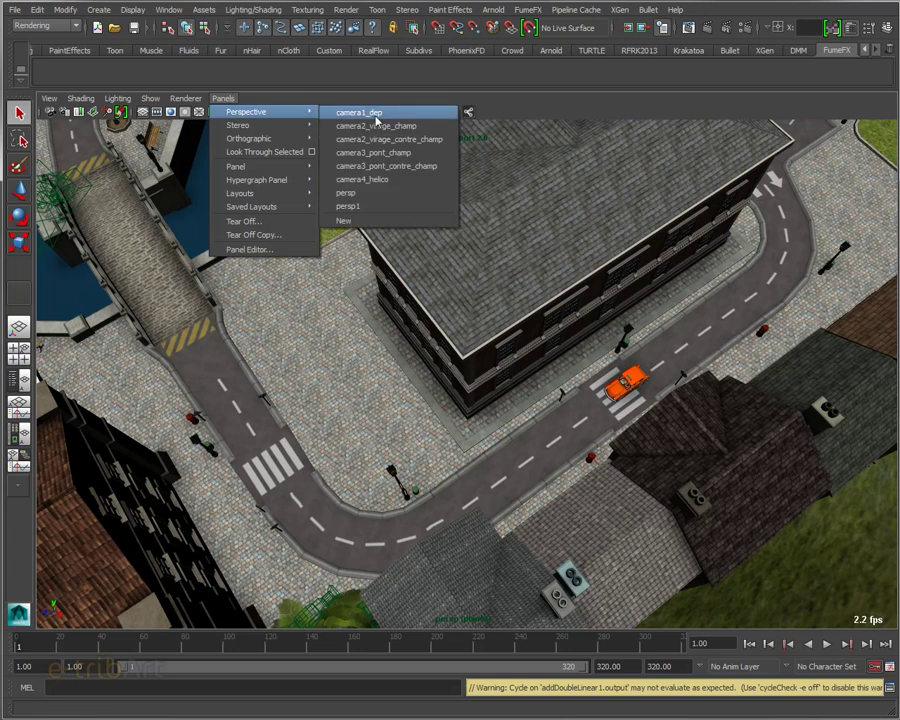
- Look through camera1_dep, camera2_virage_champ and camera2_virage_contre_champ, scrubbing each shot
mouse_move(250, 112)
click(420, 112)
mouse_move(27, 646)
mouse_down()
mouse_move(115, 651)
mouse_move(130, 643)
mouse_move(166, 654)
mouse_move(203, 647)
mouse_up()
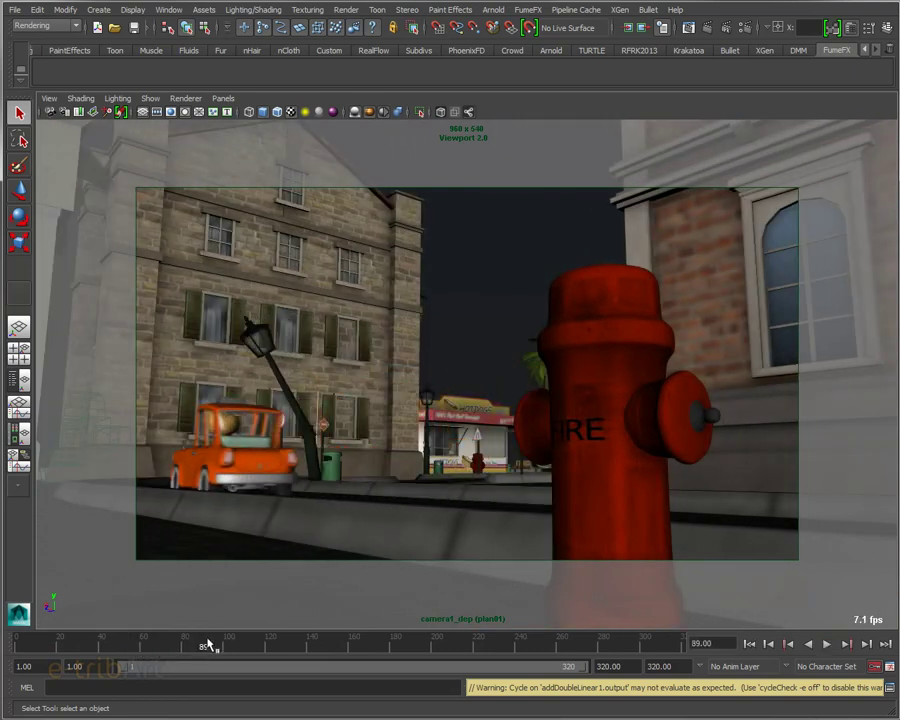
click(223, 98)
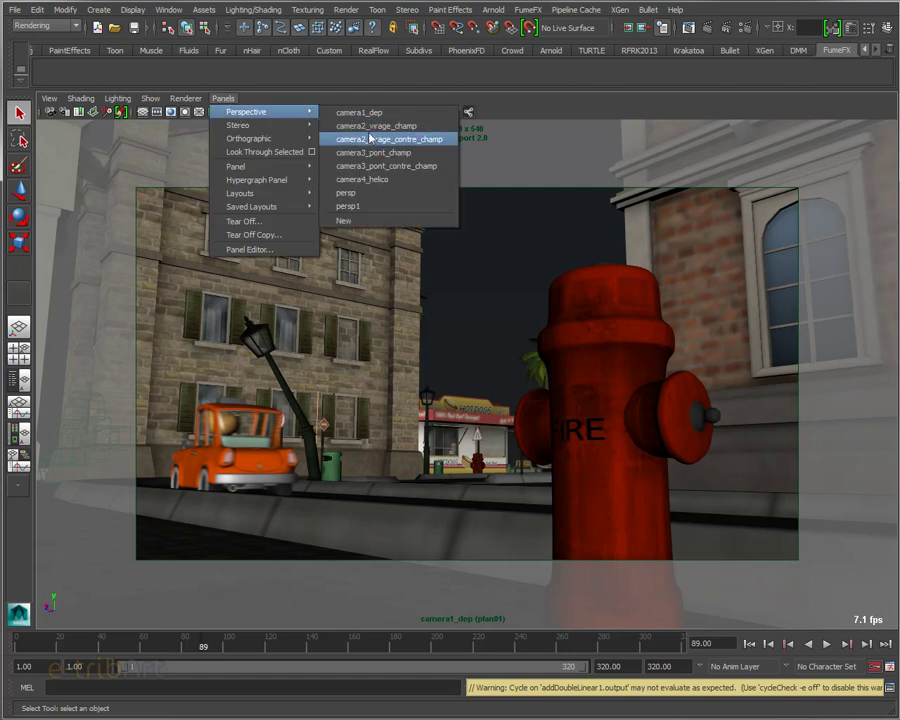
click(369, 127)
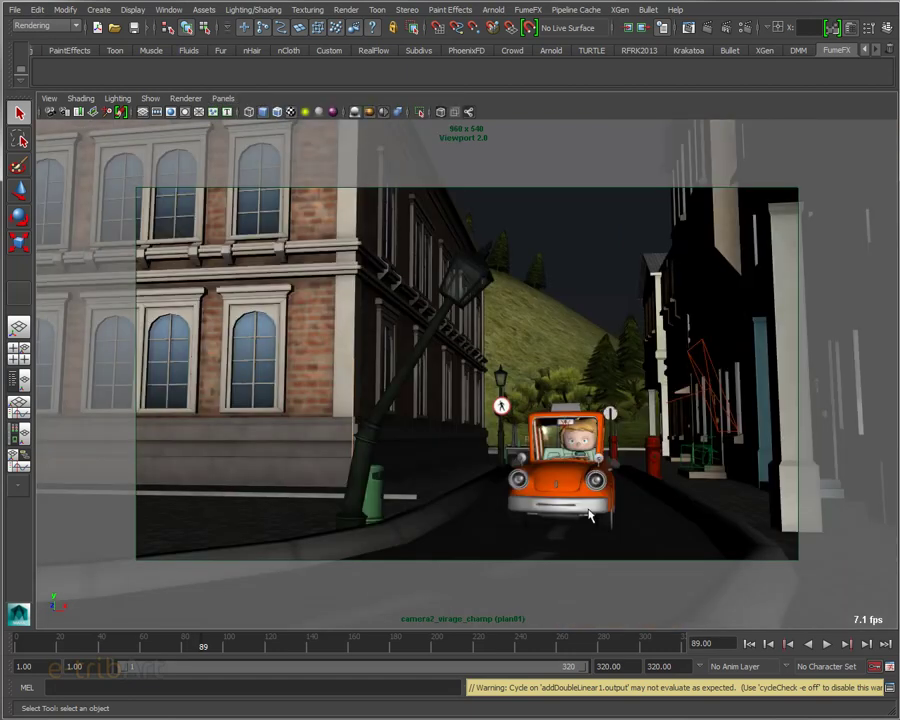
drag(206, 655, 277, 650)
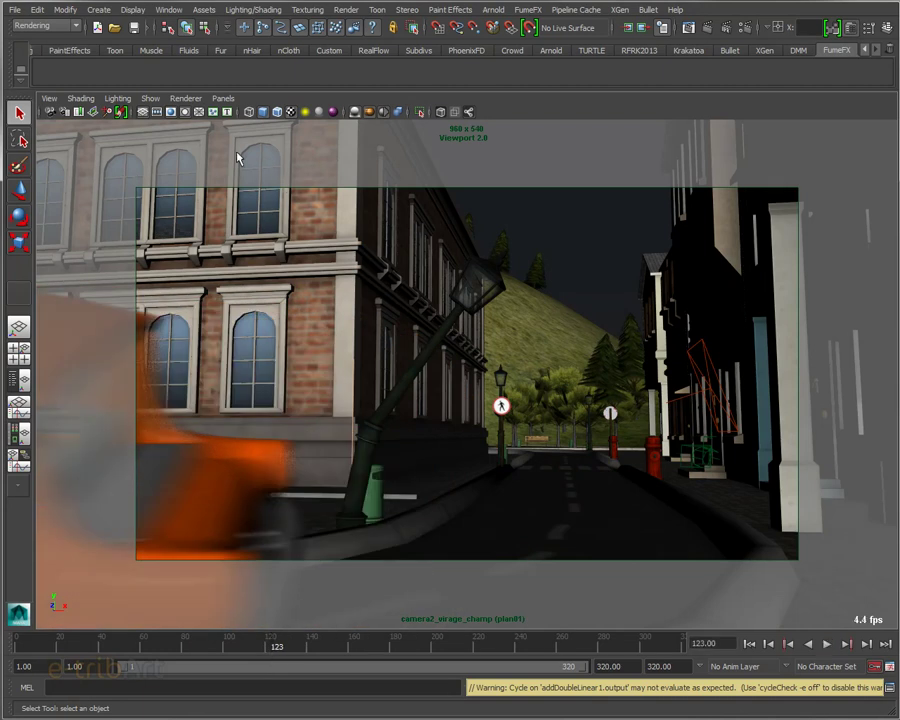
click(223, 98)
click(378, 125)
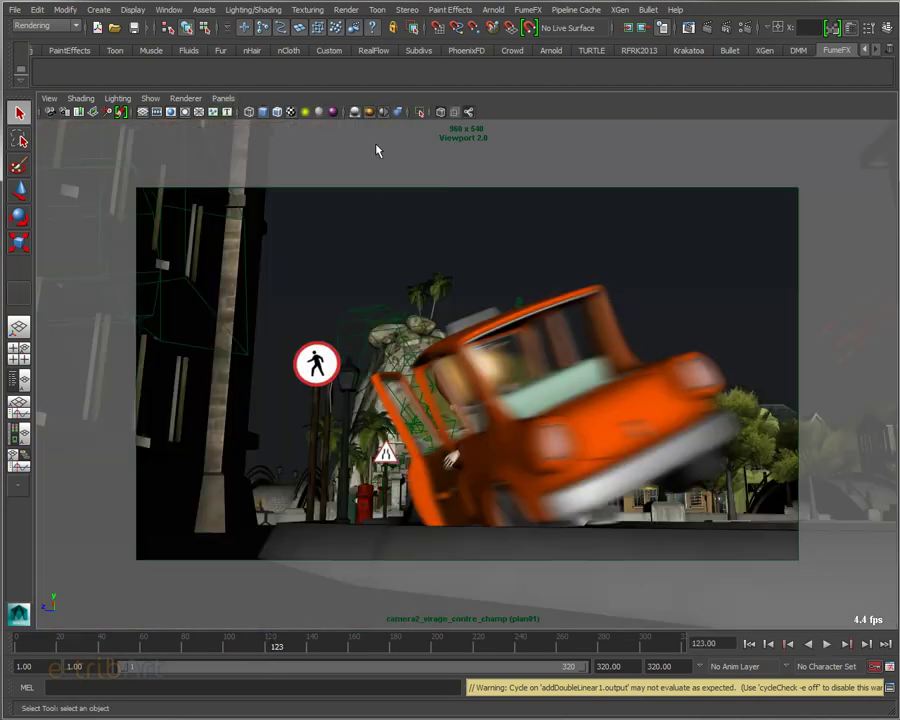
drag(276, 647, 370, 632)
- Look through camera3_pont_champ then camera3_pont_contre_champ, scrubbing until the car drives away
click(220, 98)
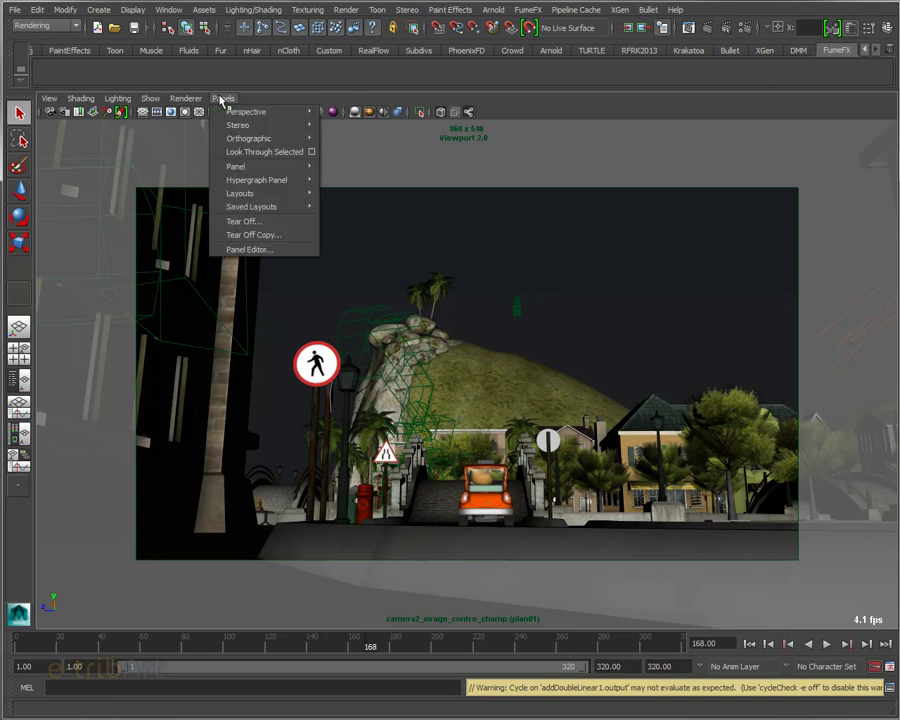
mouse_move(262, 112)
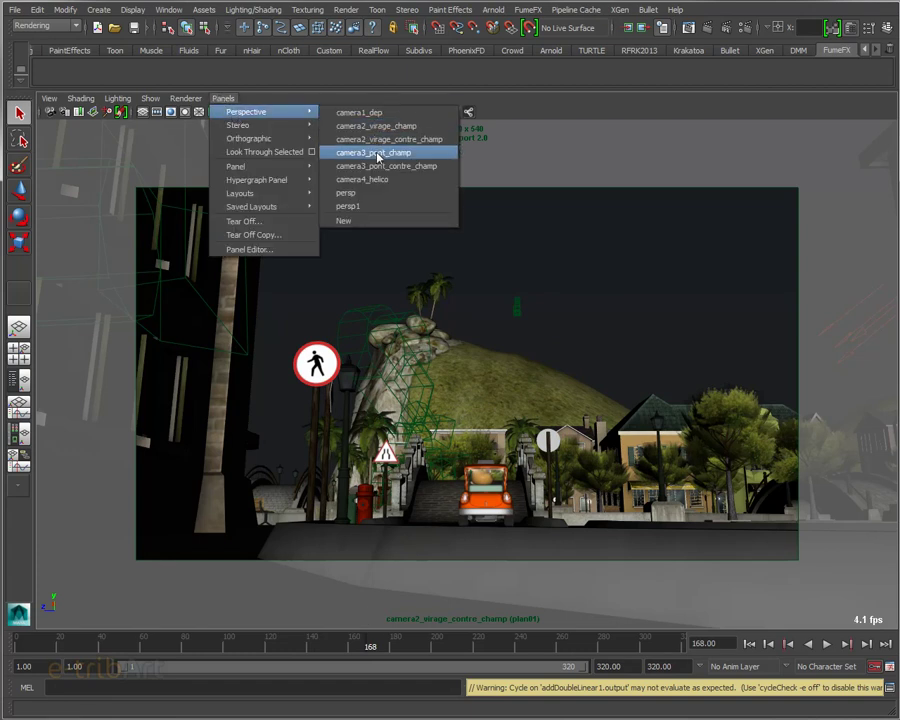
click(378, 153)
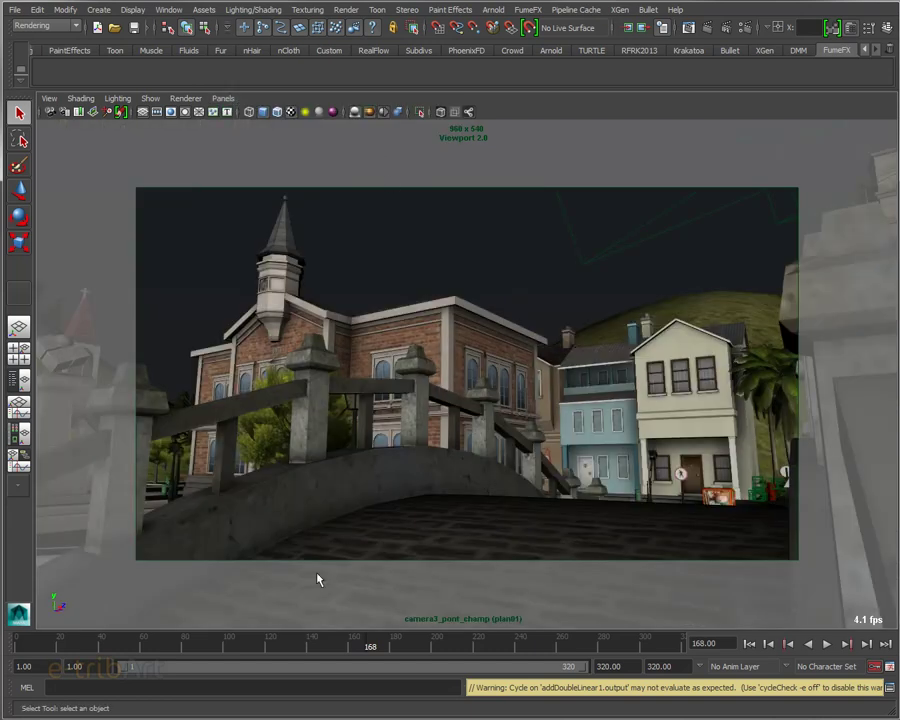
mouse_move(374, 655)
mouse_down()
mouse_move(372, 646)
mouse_move(528, 640)
mouse_up()
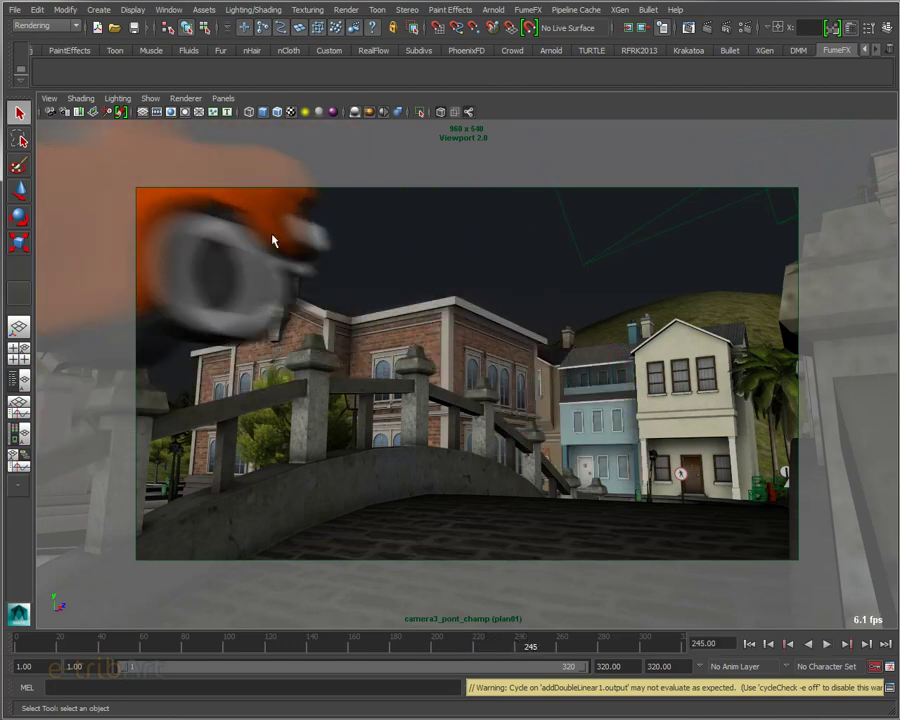
click(224, 98)
mouse_move(262, 111)
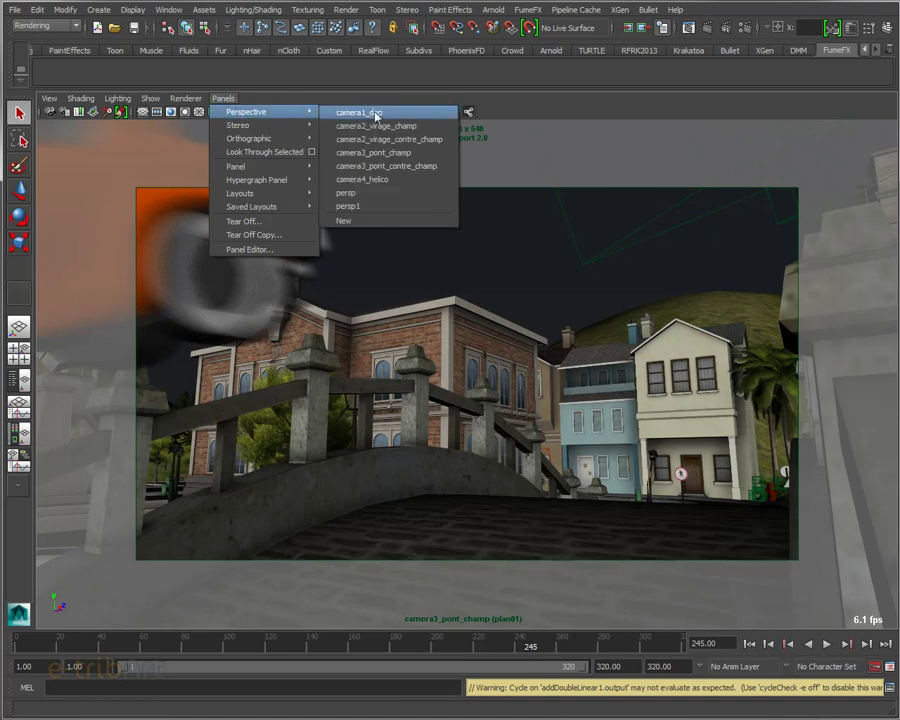
click(385, 165)
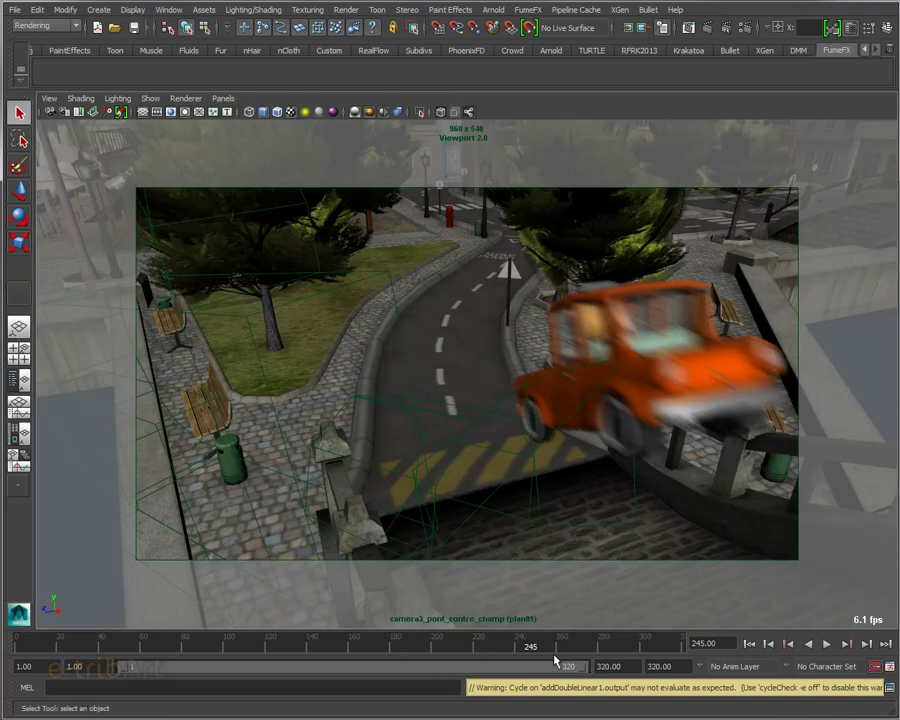
mouse_move(537, 648)
mouse_down()
mouse_move(697, 647)
mouse_move(679, 626)
mouse_up()
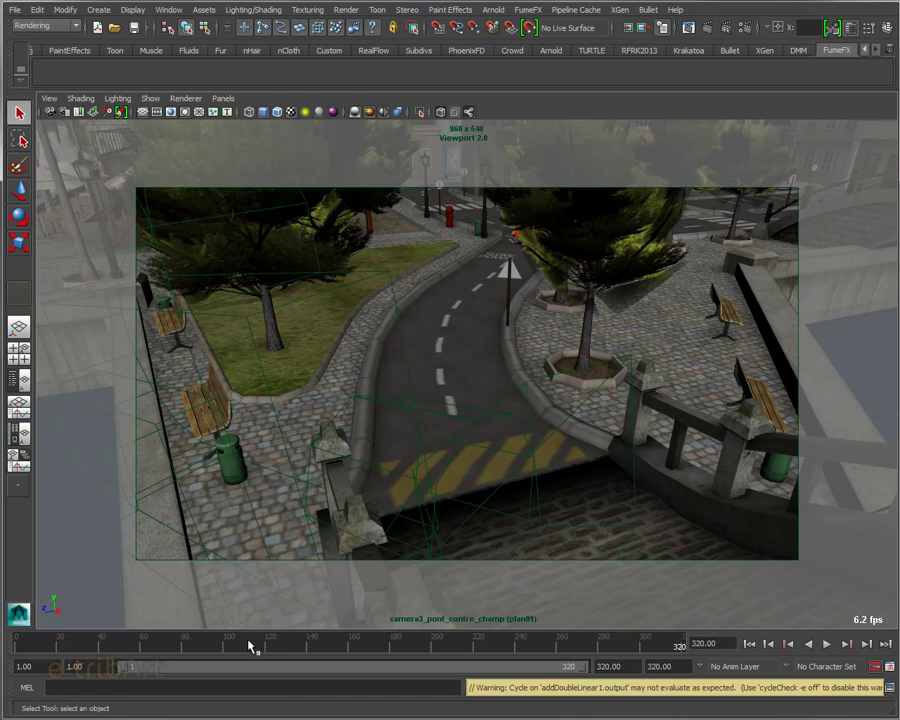
- Play back the camera3_pont_contre_champ shot, stop it, and dismiss the camera list
key(alt+v)
key(alt+v)
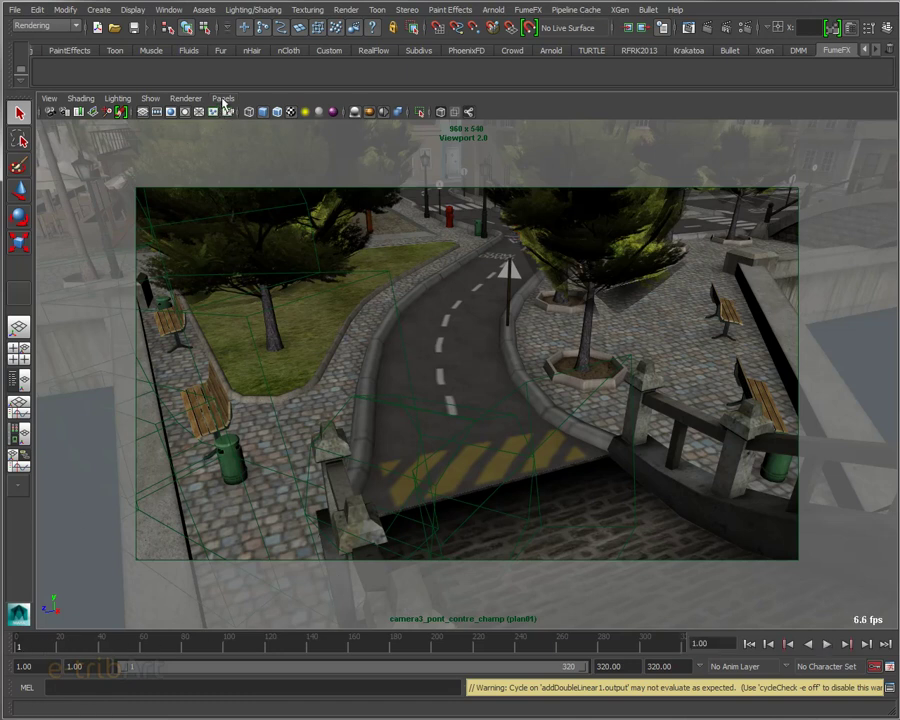
click(222, 98)
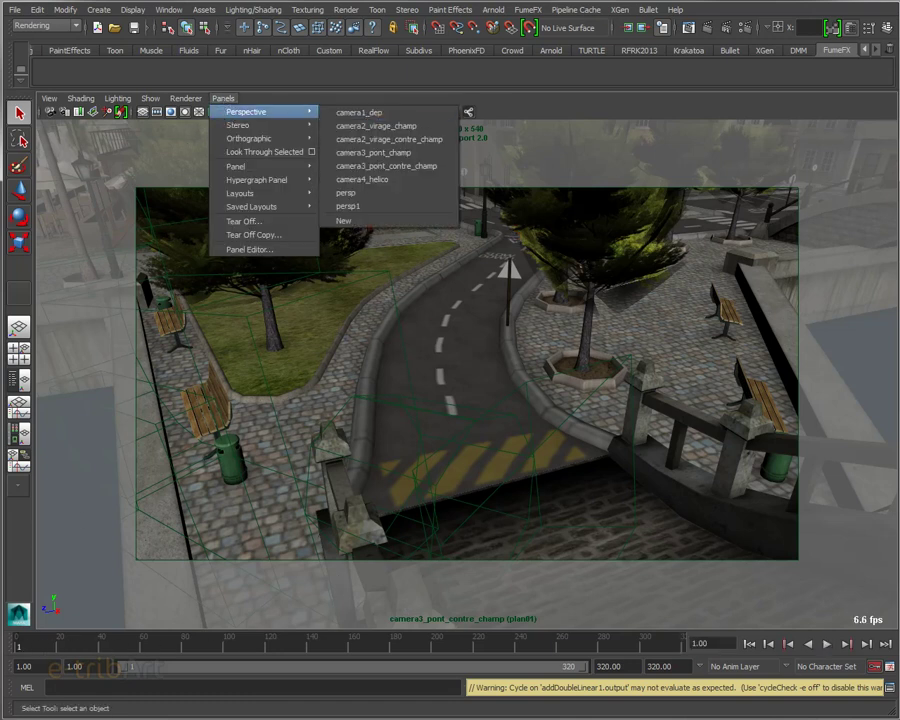
key(Escape)
- Check the focal lengths in the Attribute Editor: 28 for perspShape and 35 for camera2_virage_contre_champ
key(ctrl+a)
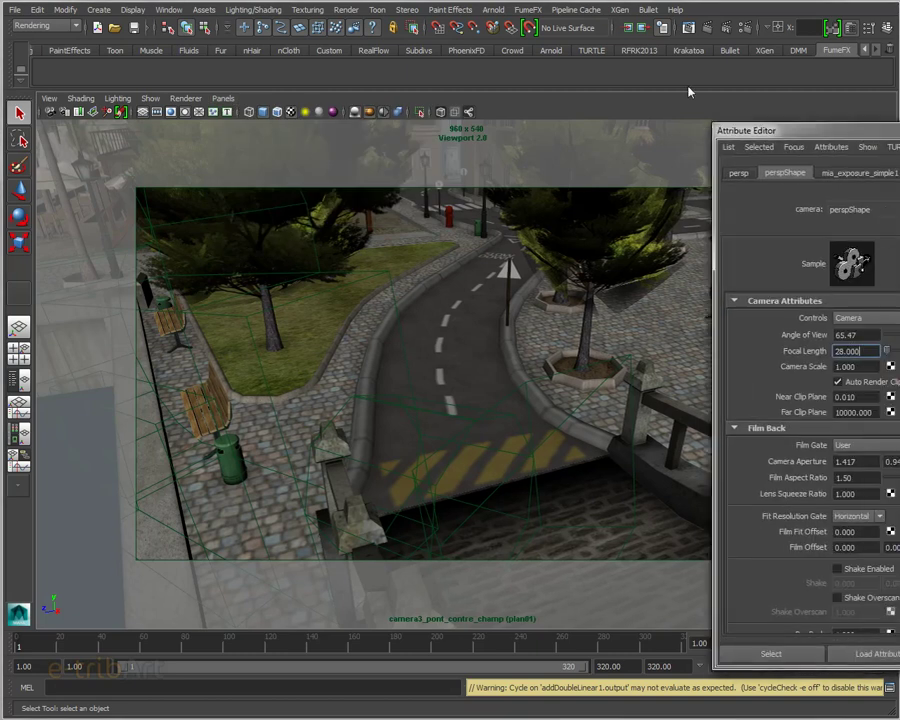
drag(879, 124, 522, 64)
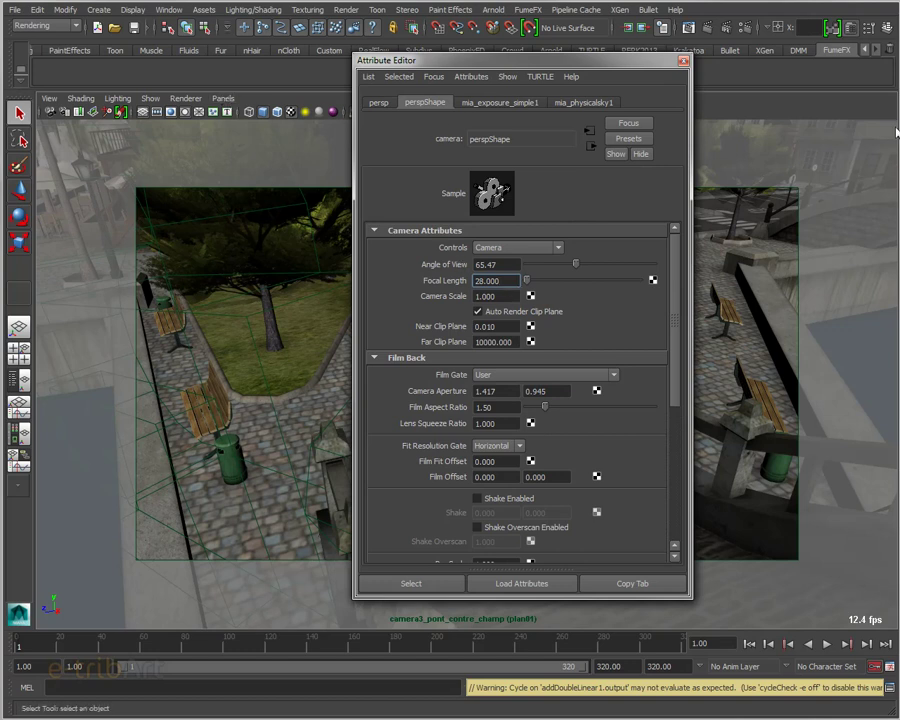
key(Return)
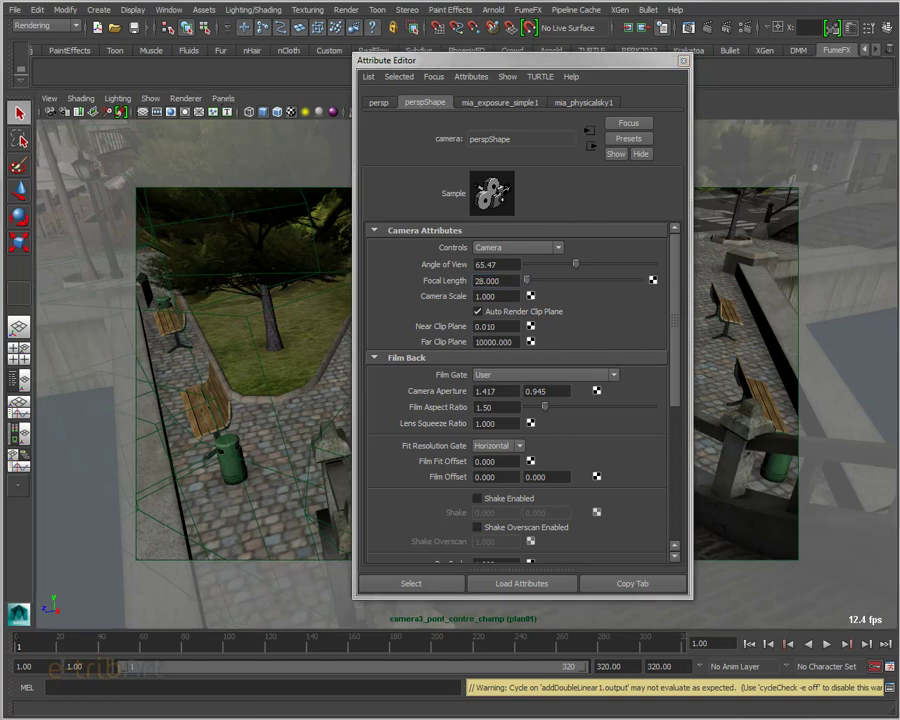
click(498, 281)
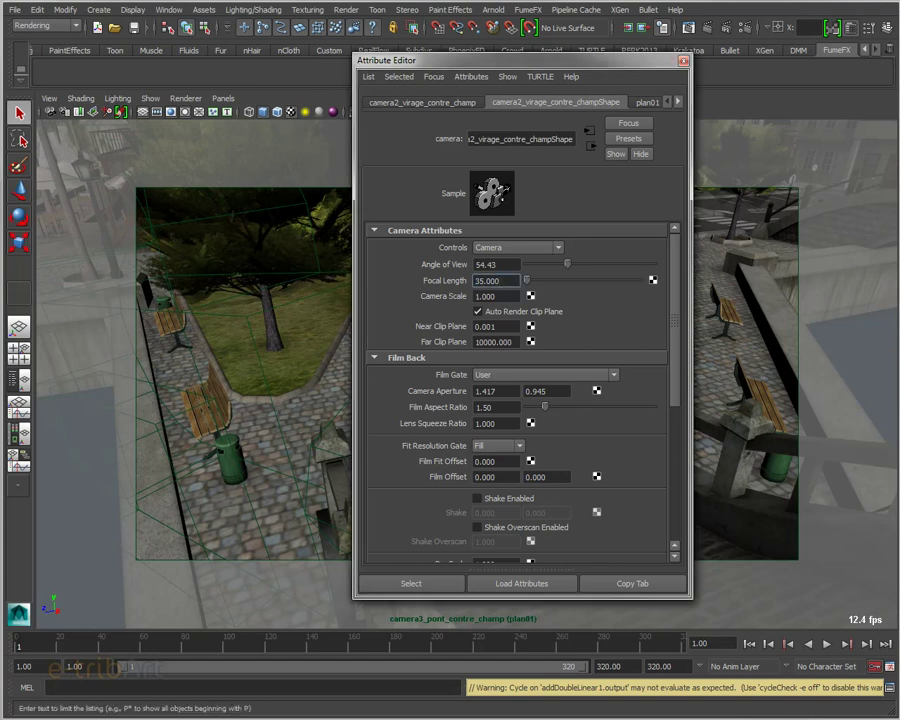
- Confirm the 960×540 image size in Render Settings, then close it and the Attribute Editor
click(492, 27)
drag(498, 1, 590, 72)
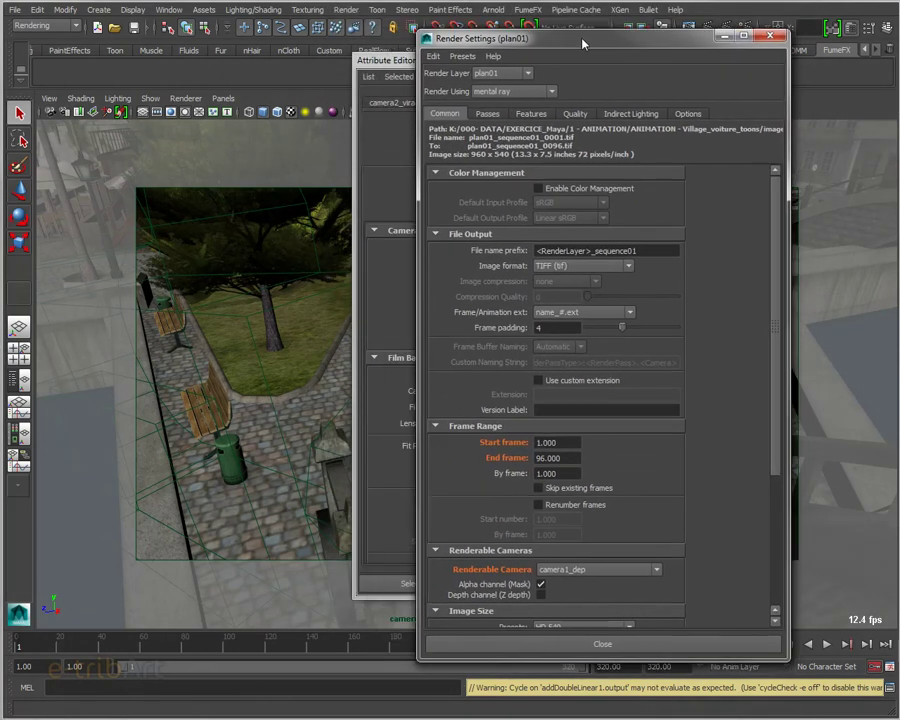
scroll(660, 496, down, 2)
scroll(594, 496, down, 3)
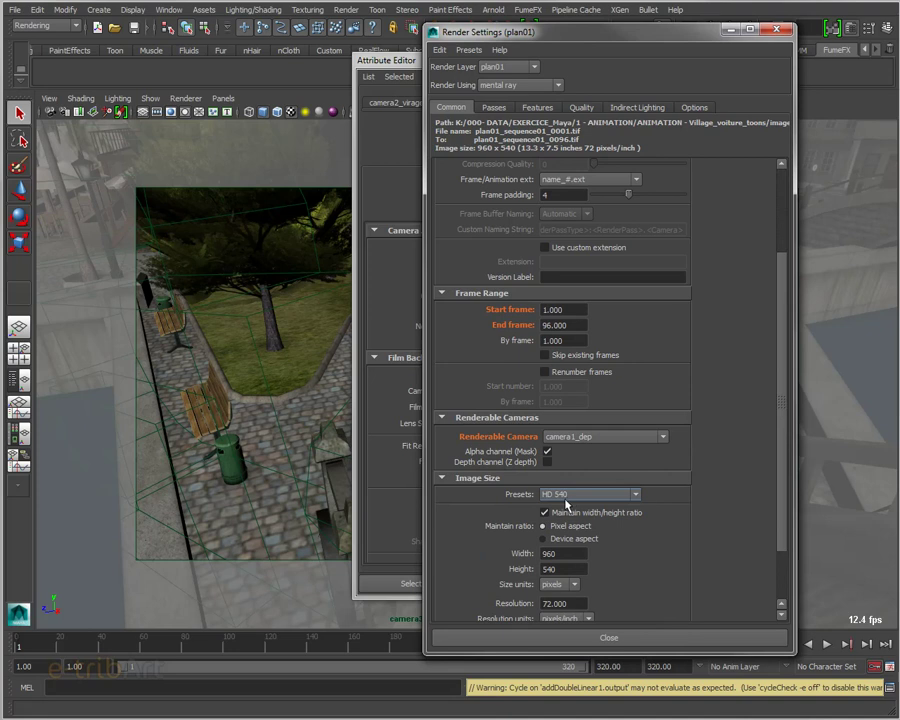
click(776, 29)
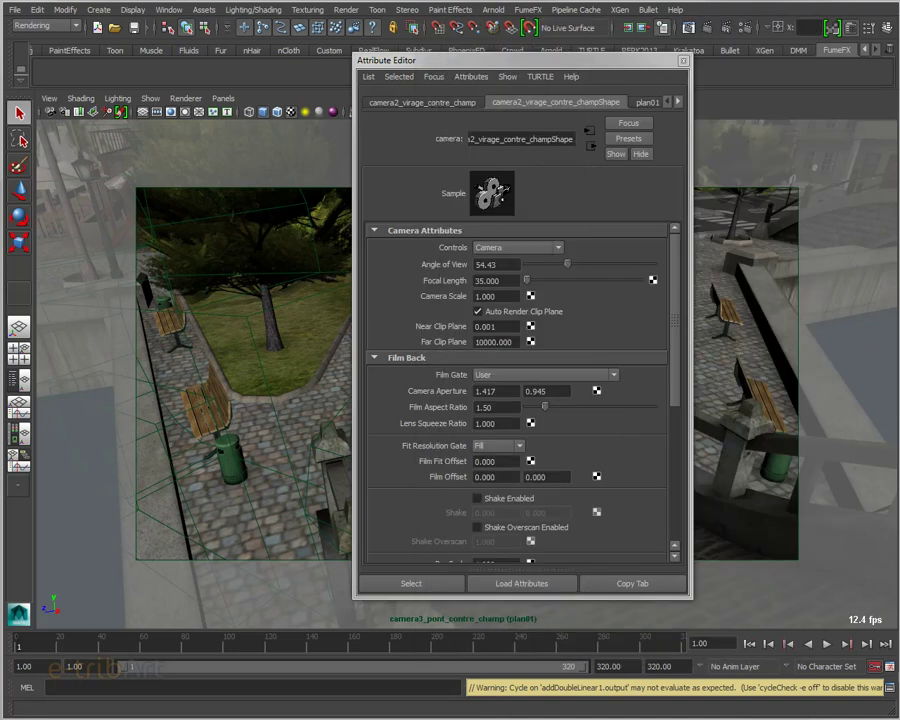
key(ctrl+a)
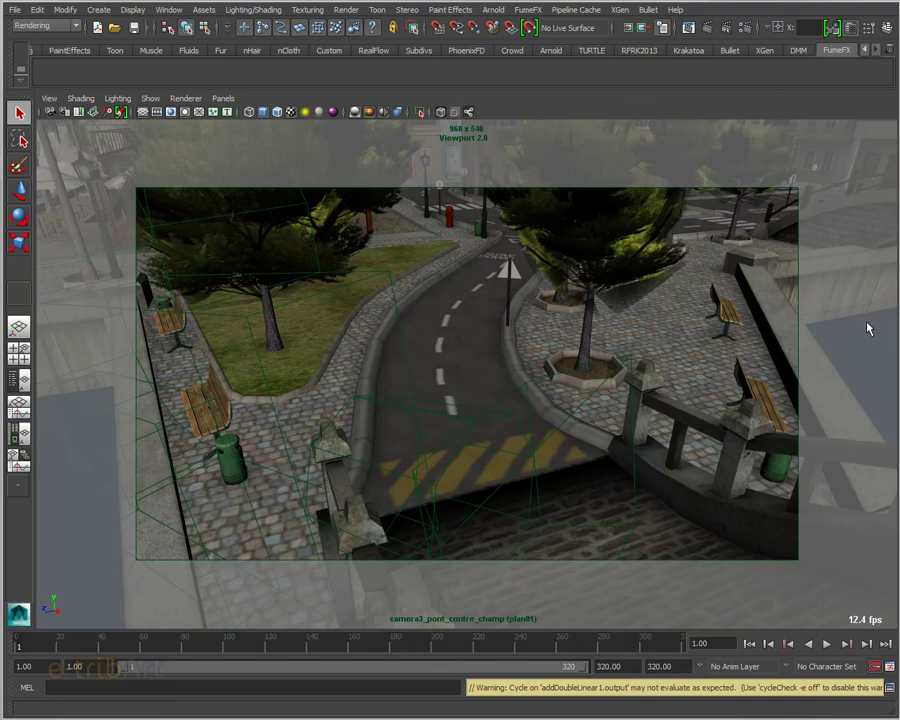
- Switch to the persp camera, frame the street corner with the car, and select the wireframe cage
click(223, 98)
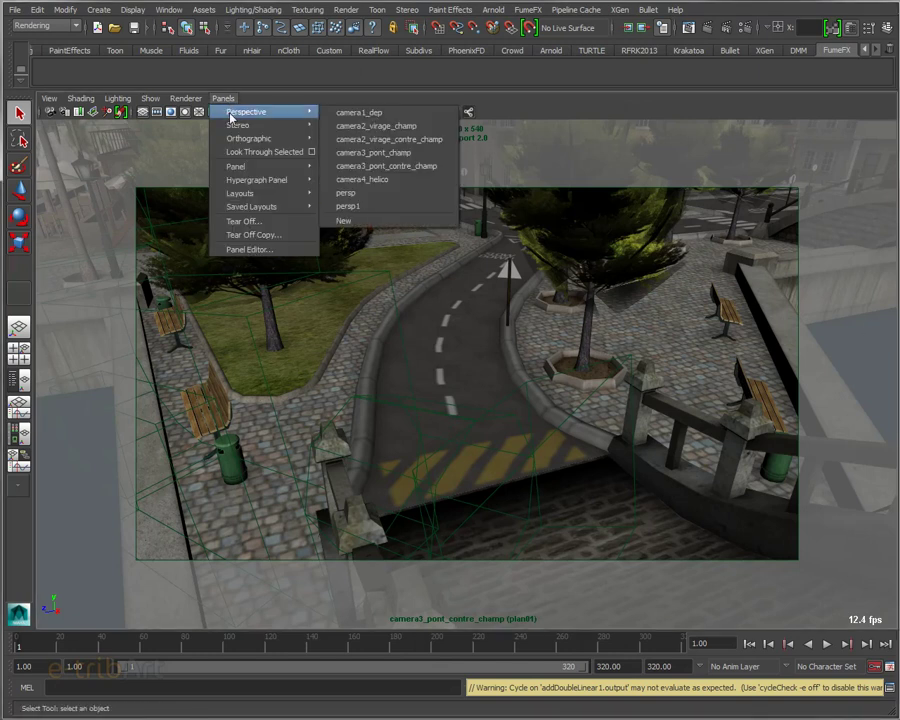
click(347, 195)
alt+drag(350, 310, 561, 395)
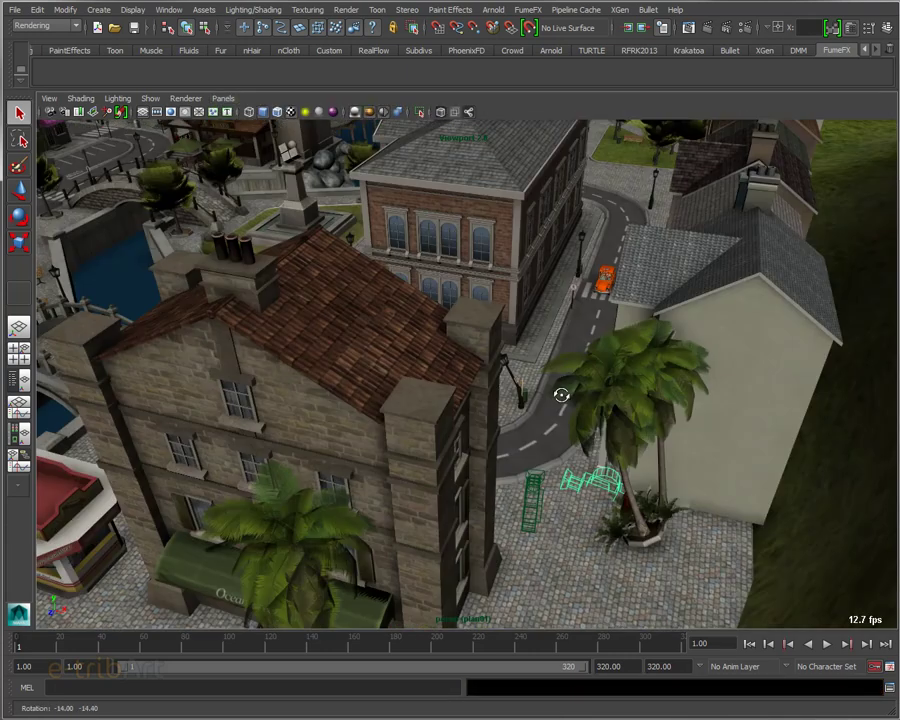
mouse_move(565, 403)
alt+right_down()
mouse_move(719, 418)
mouse_move(699, 424)
alt+right_up()
alt+middle_drag(705, 424, 751, 437)
alt+right_drag(748, 446, 717, 468)
mouse_move(717, 468)
alt+mouse_down()
mouse_move(727, 442)
mouse_move(718, 450)
alt+mouse_up()
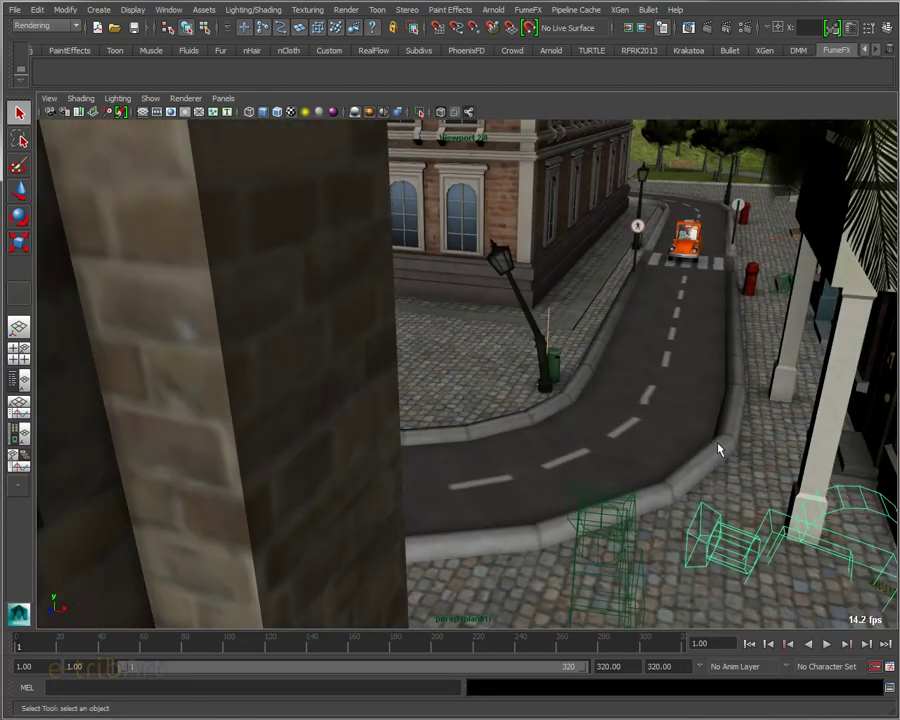
alt+right_drag(719, 450, 774, 458)
alt+middle_drag(774, 458, 753, 470)
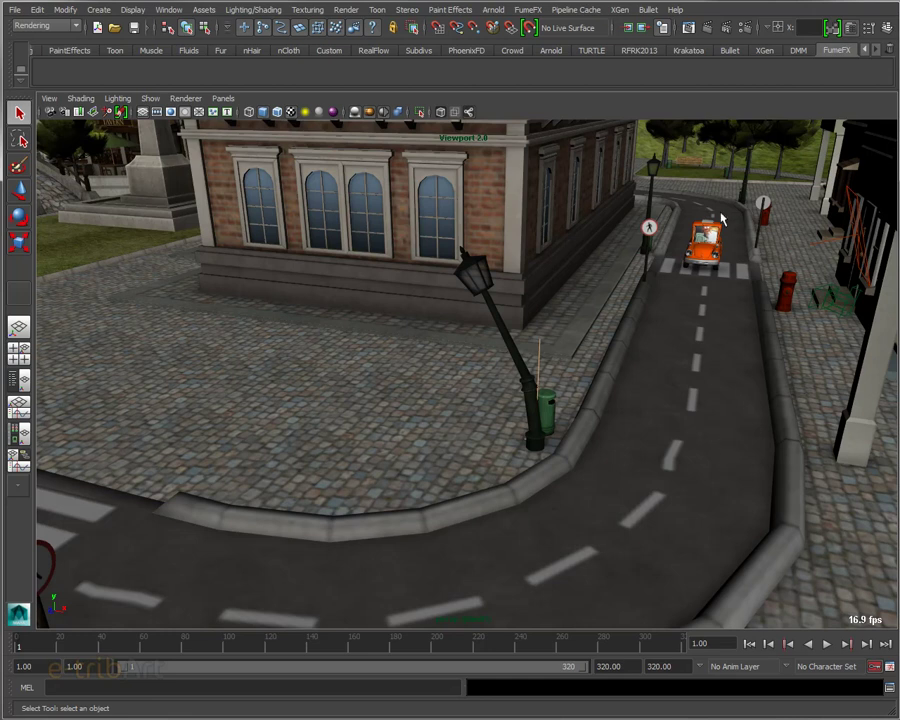
scroll(647, 502, down, 3)
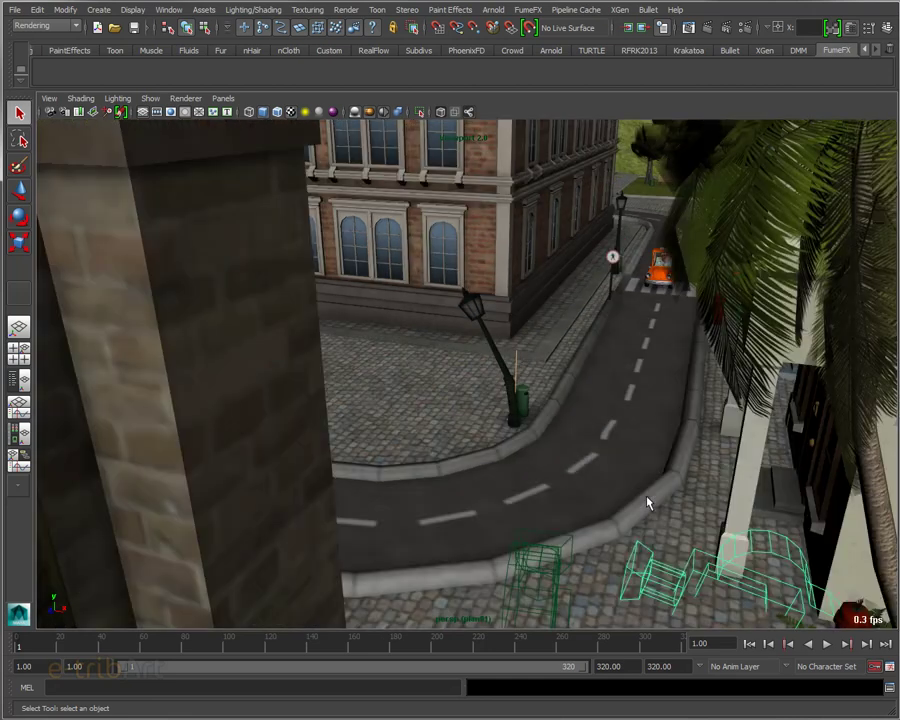
shift+click(650, 574)
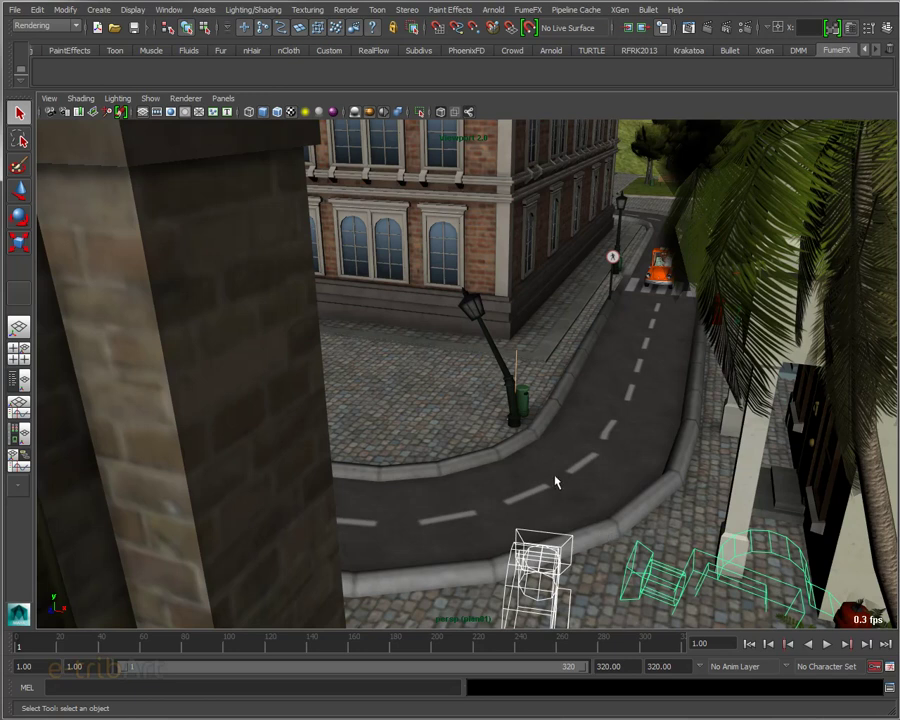
- Reopen the Camera Sequencer above the viewport and make it taller
click(170, 10)
mouse_move(199, 57)
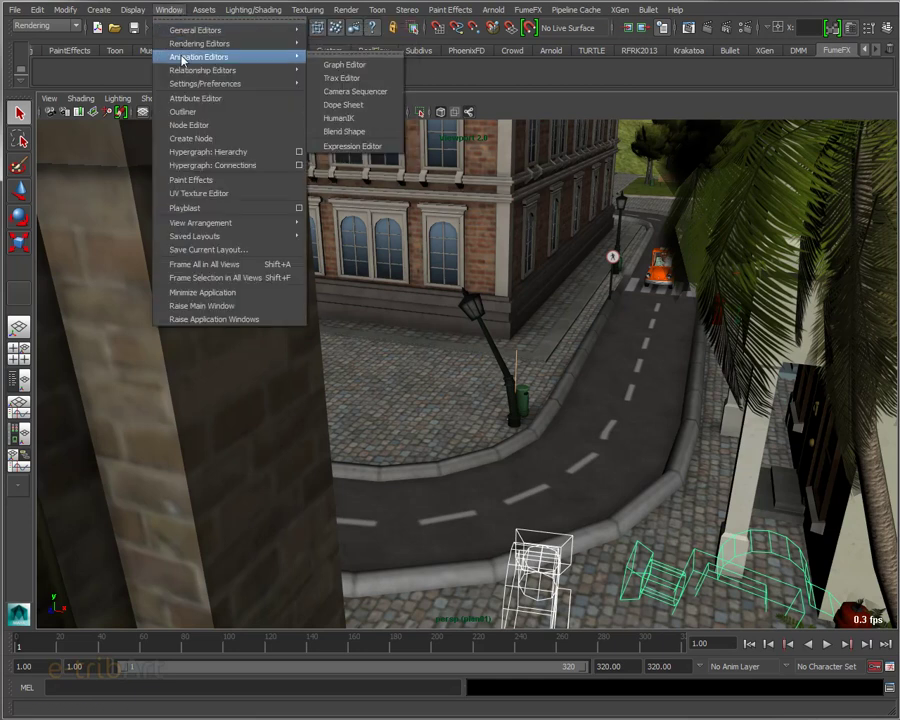
click(345, 89)
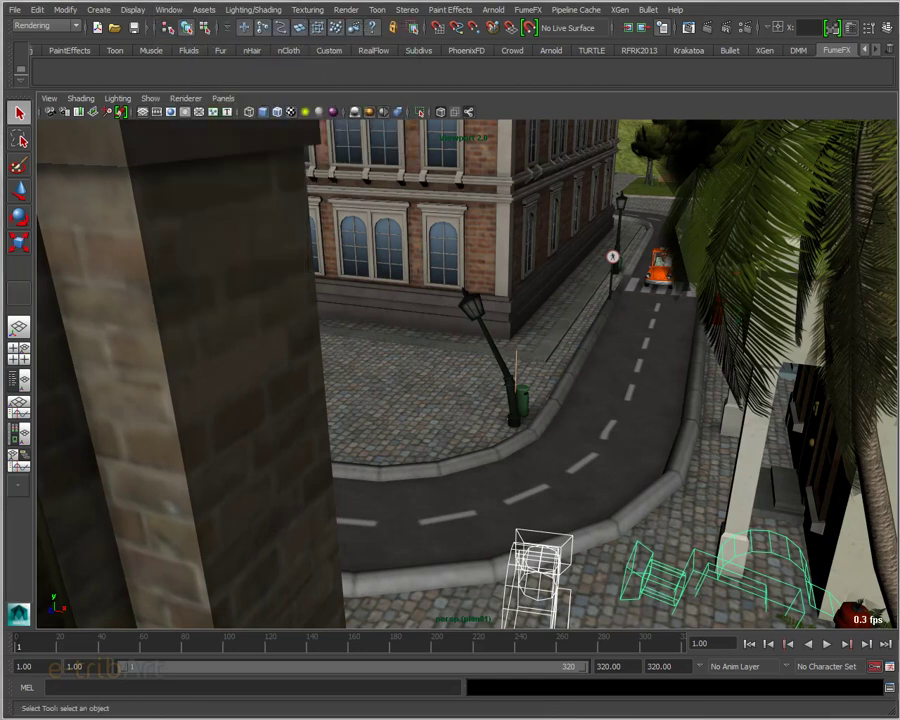
mouse_move(420, 95)
mouse_down()
mouse_move(319, 77)
mouse_move(534, 51)
mouse_up()
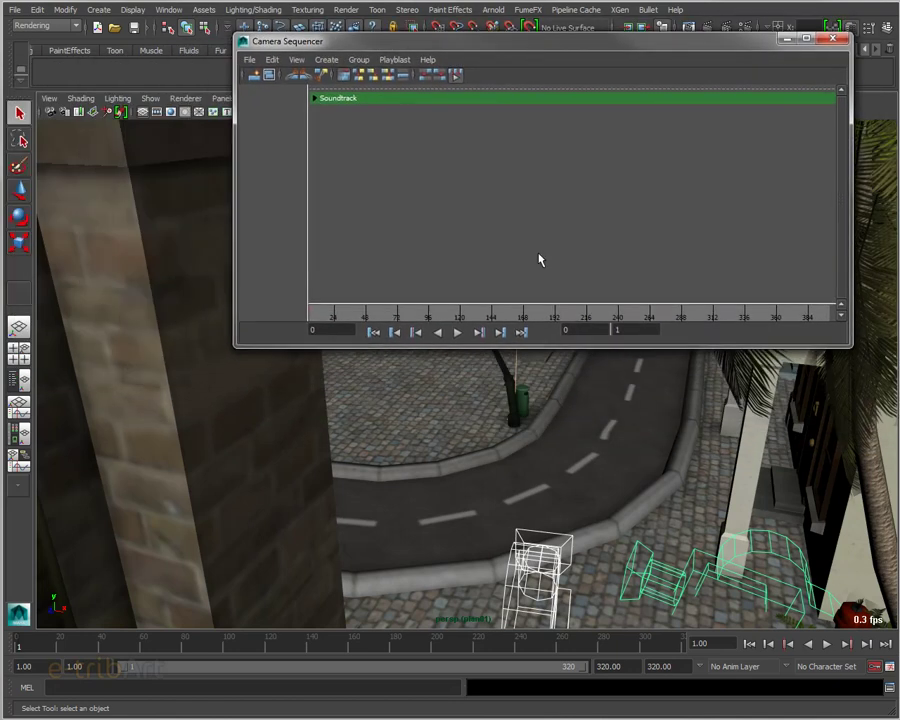
drag(525, 348, 521, 378)
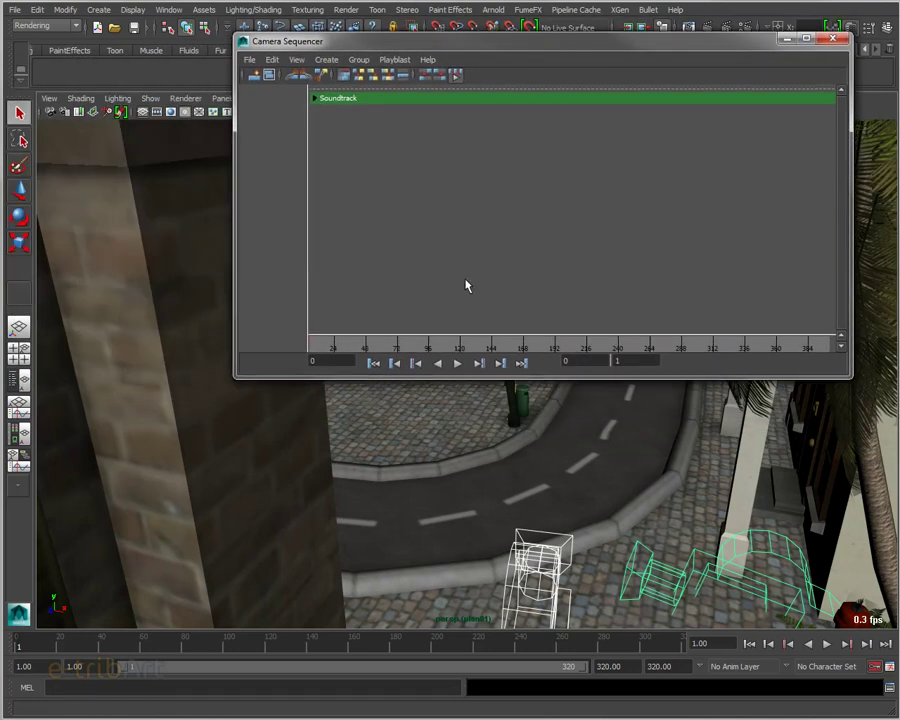
drag(370, 45, 361, 60)
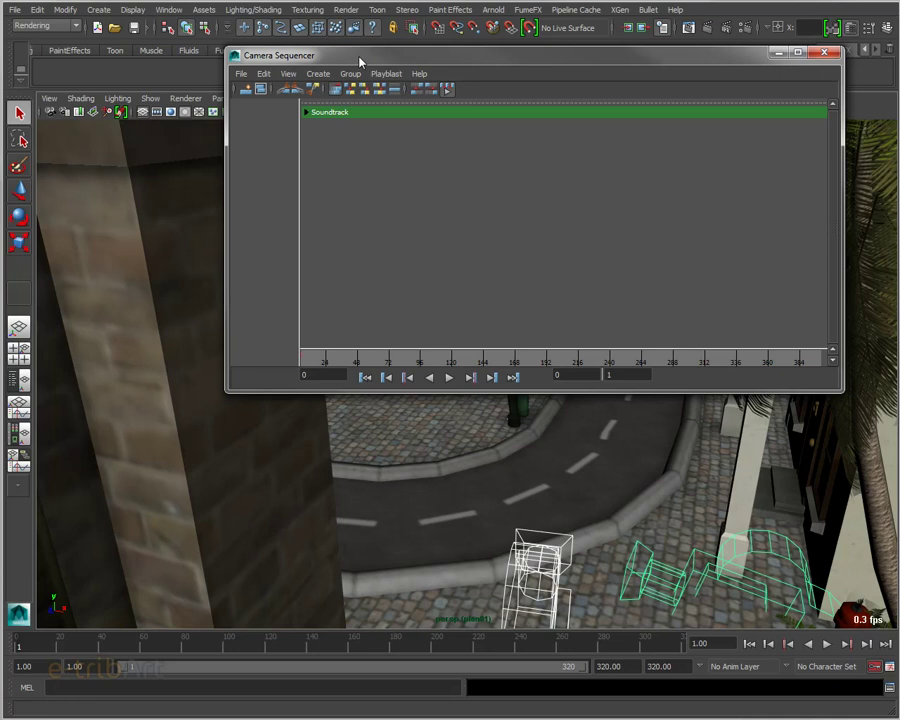
- Create a persp shot spanning frames 1–320 and show its attributes with Ctrl+A
click(247, 90)
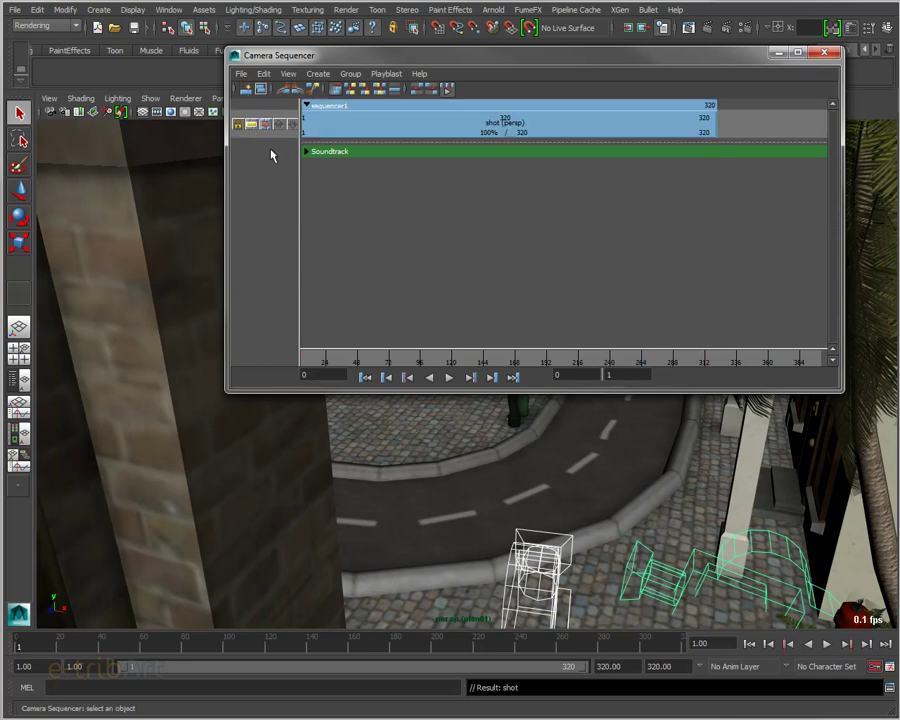
click(413, 125)
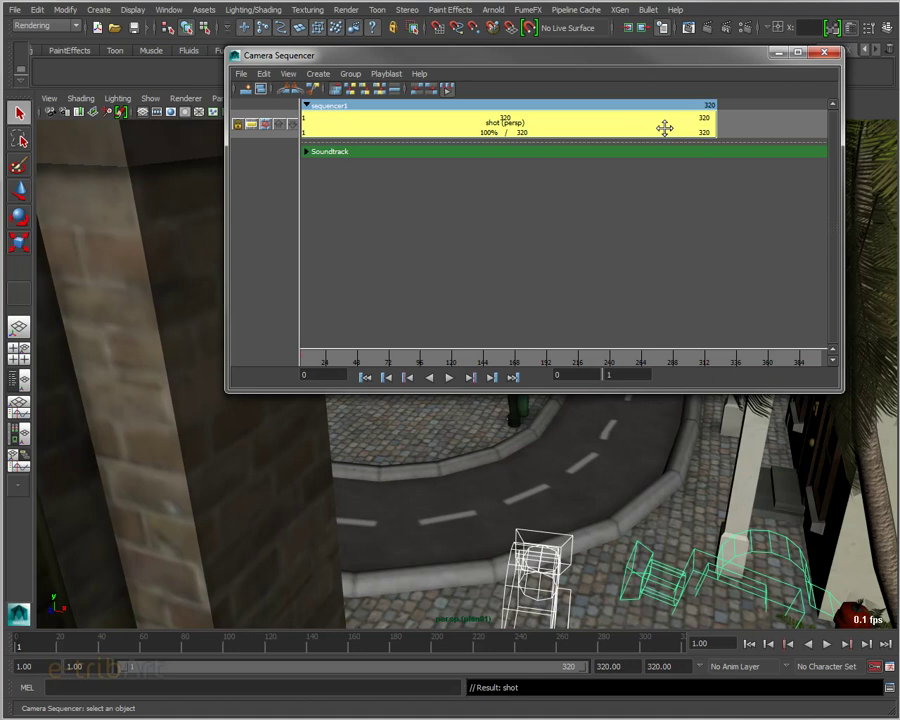
key(Delete)
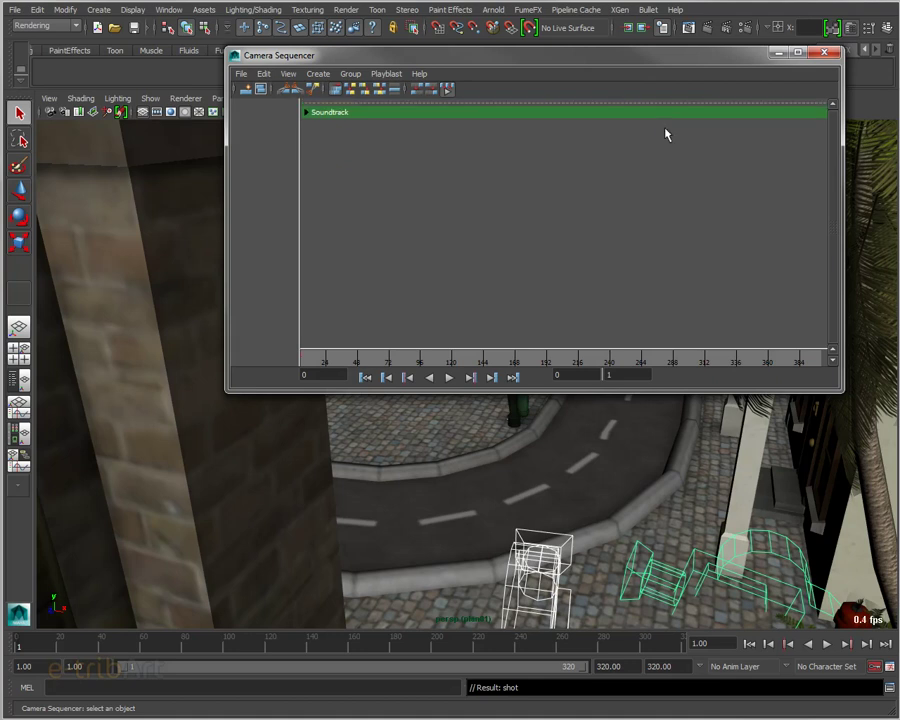
key(ctrl+z)
click(607, 133)
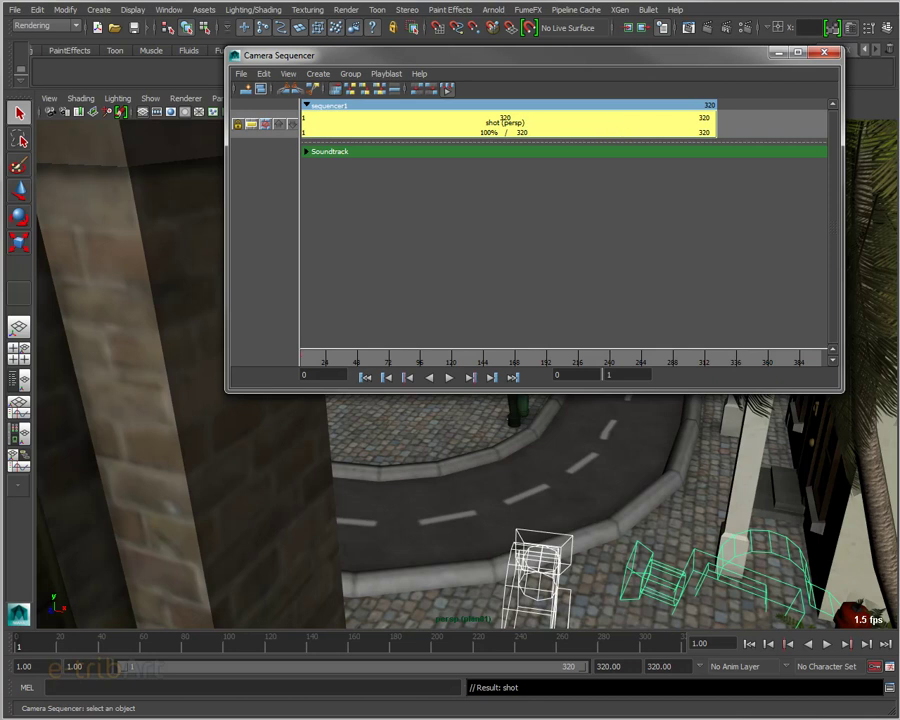
key(ctrl+a)
mouse_move(585, 95)
mouse_down()
mouse_move(539, 134)
mouse_move(155, 130)
mouse_move(130, 115)
mouse_up()
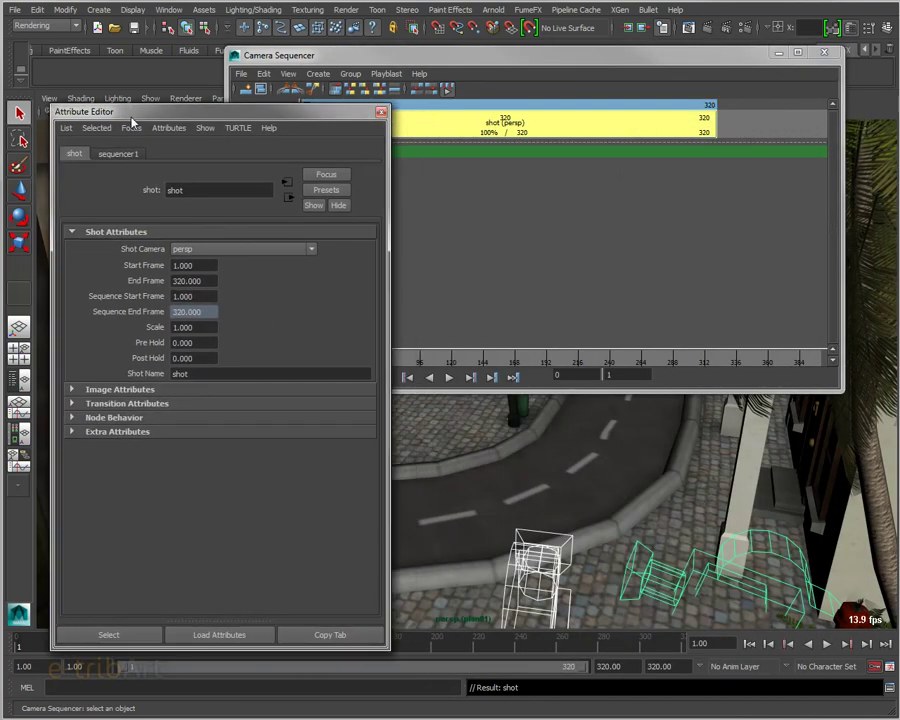
- Set the shot's camera to camera1_dep and its End Frame to 96
click(228, 250)
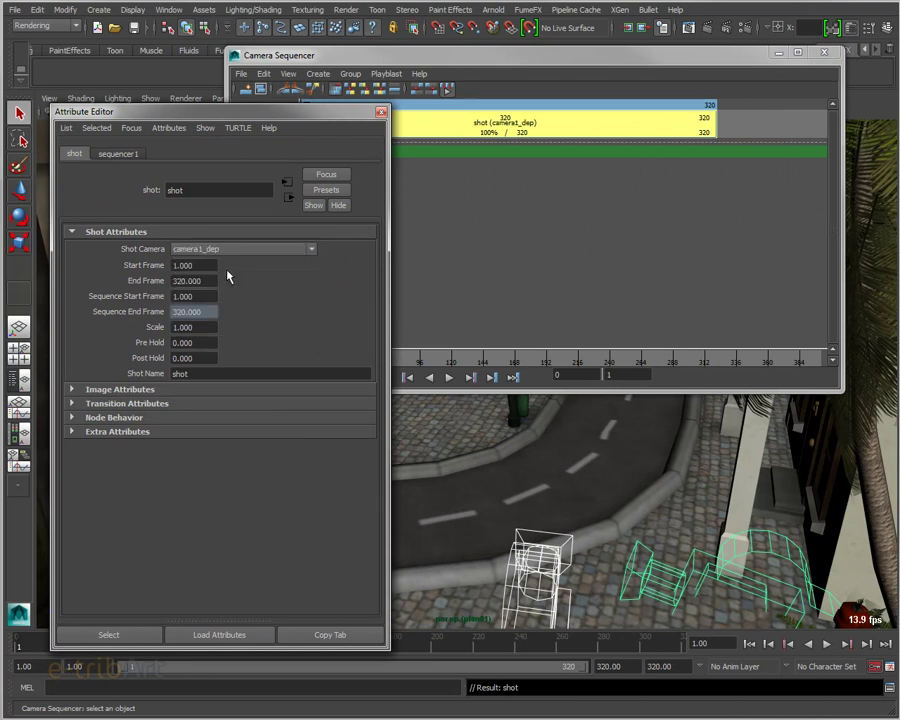
click(228, 272)
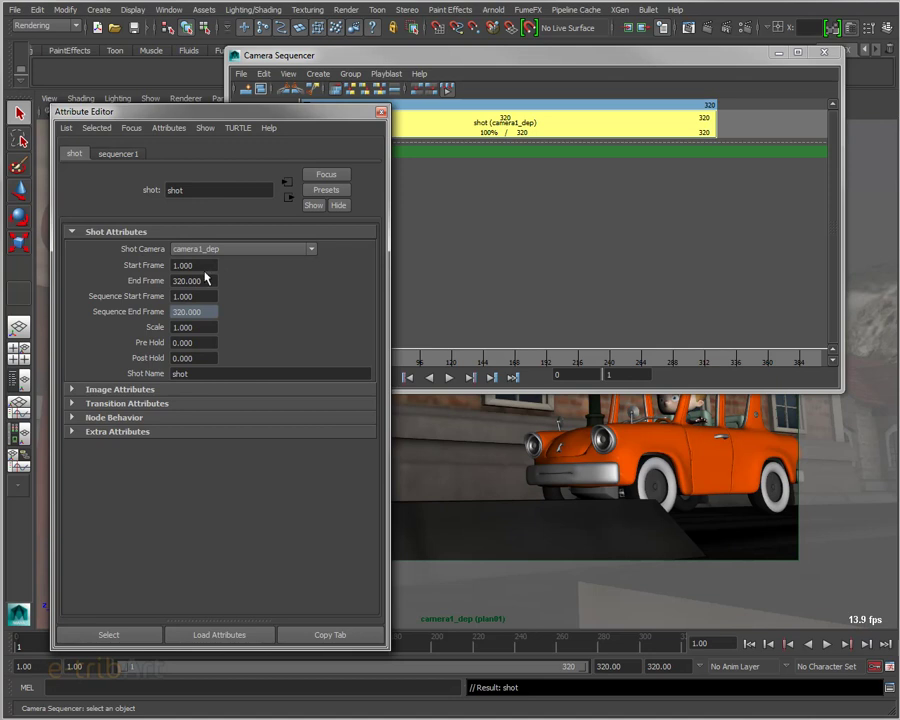
drag(208, 281, 139, 283)
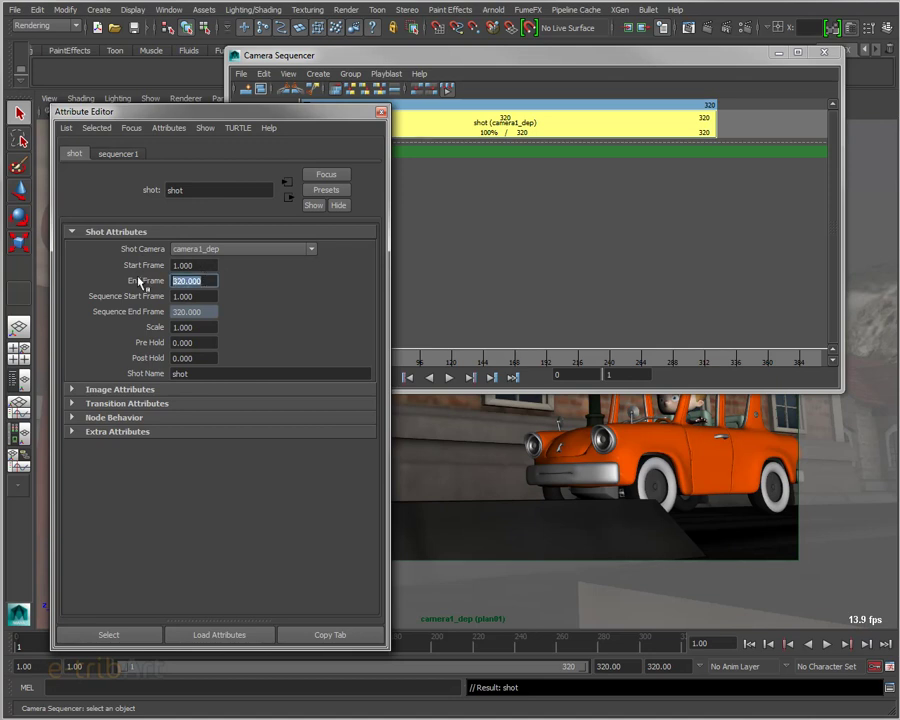
text(96)
key(Return)
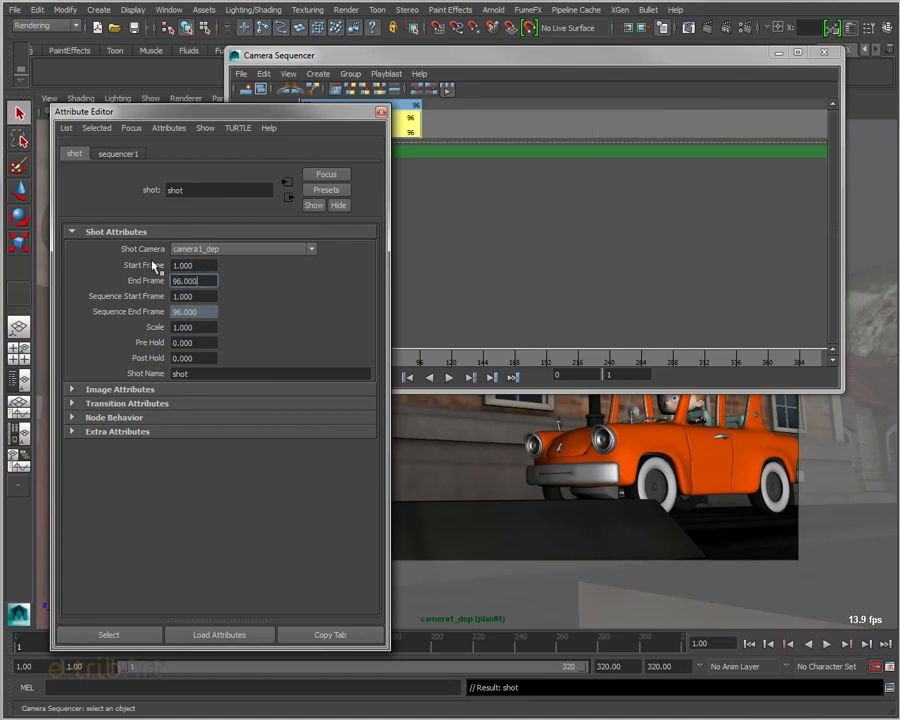
click(202, 297)
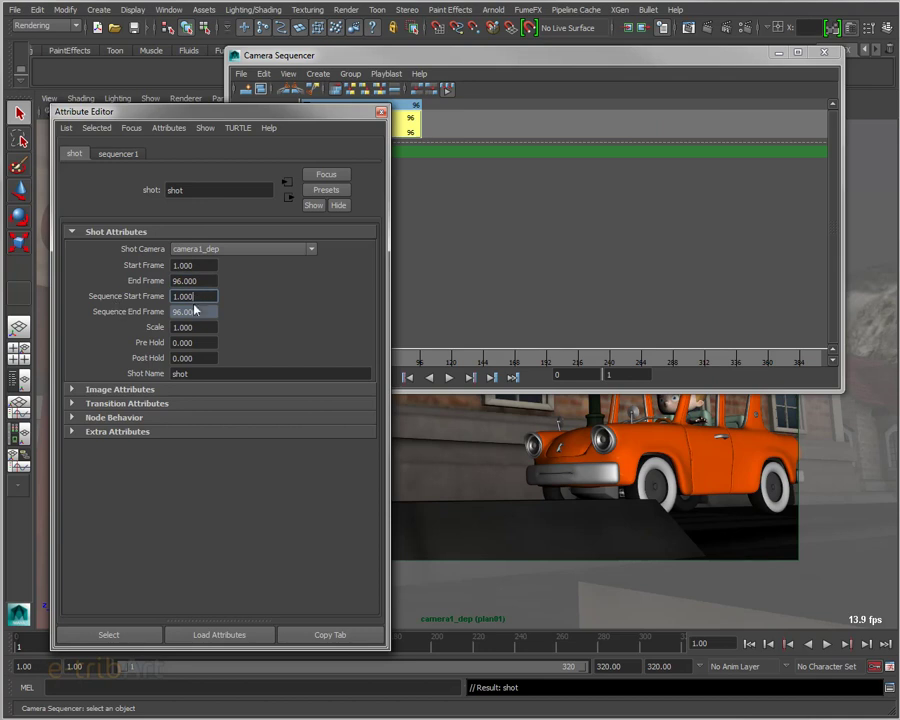
- Check the shot's Scale and Post Hold values, then close its attributes
click(207, 327)
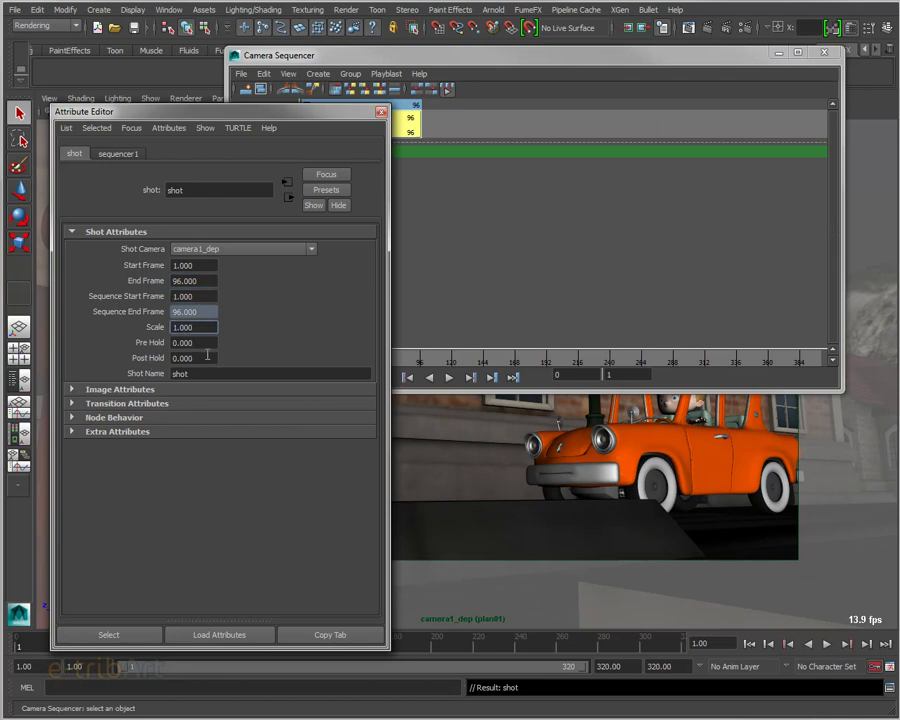
click(205, 357)
click(165, 391)
click(170, 391)
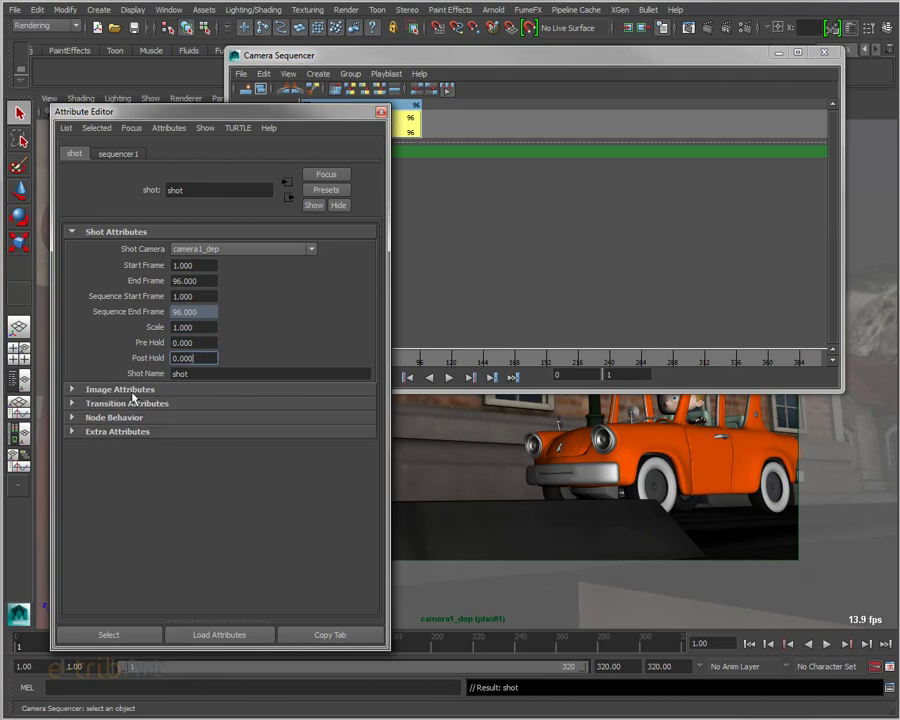
drag(169, 116, 655, 118)
click(880, 118)
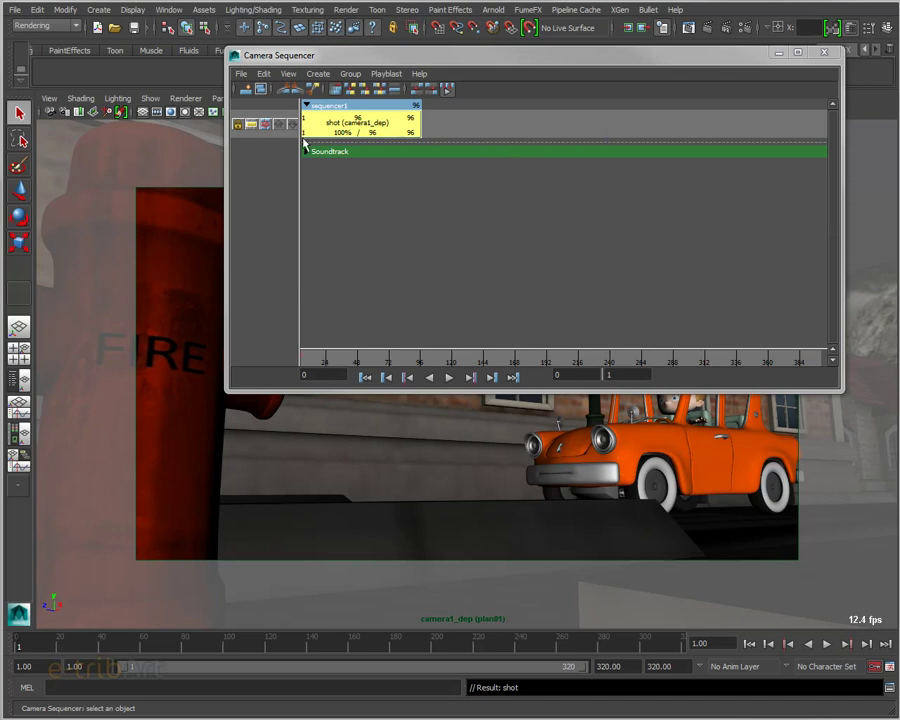
right_click(486, 130)
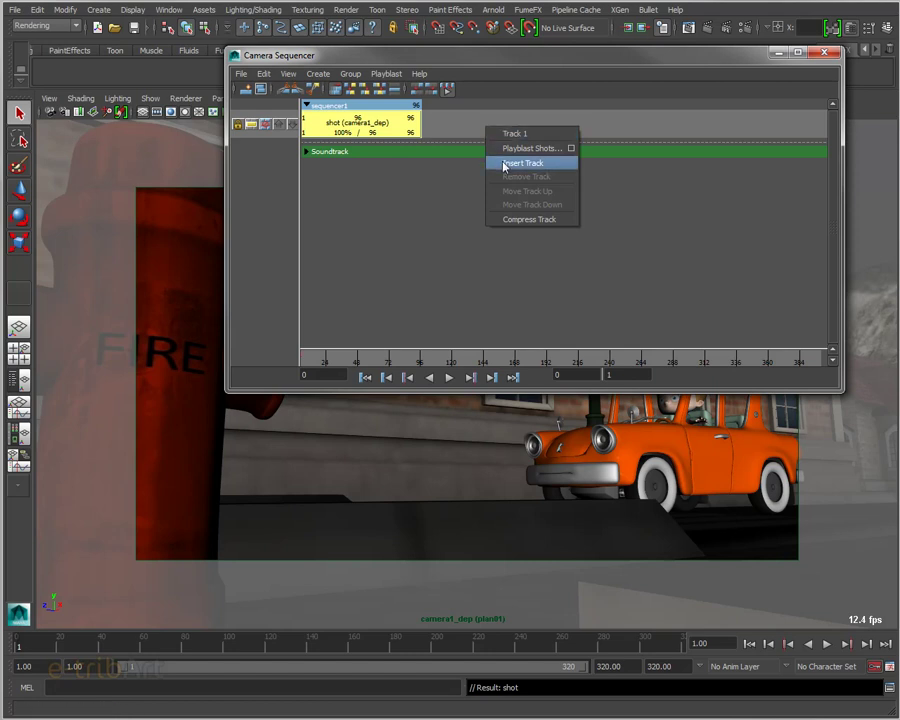
click(504, 167)
drag(372, 129, 356, 166)
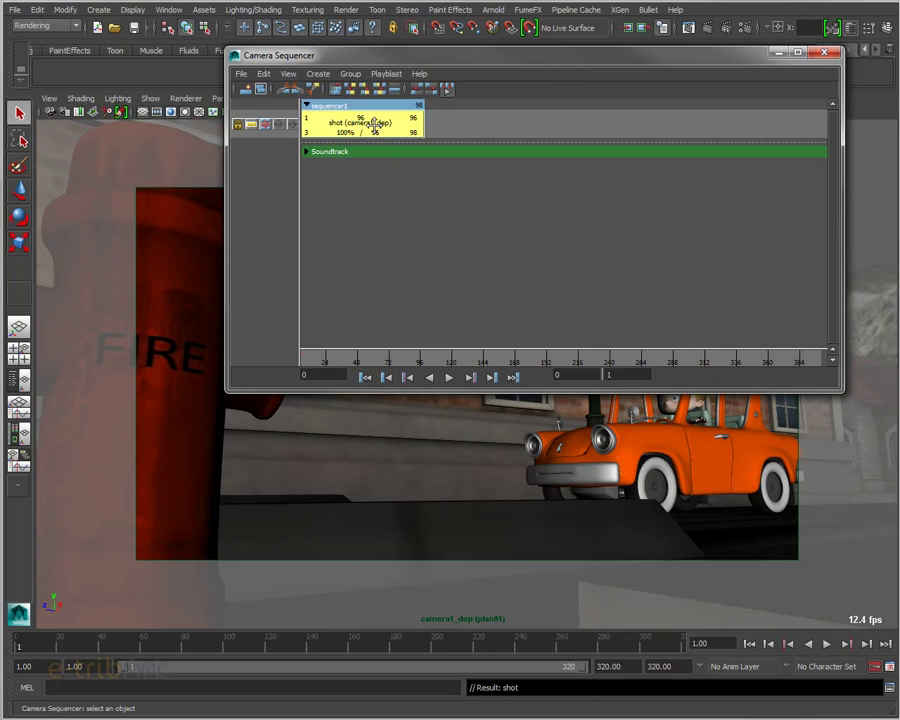
click(369, 160)
drag(367, 128, 374, 134)
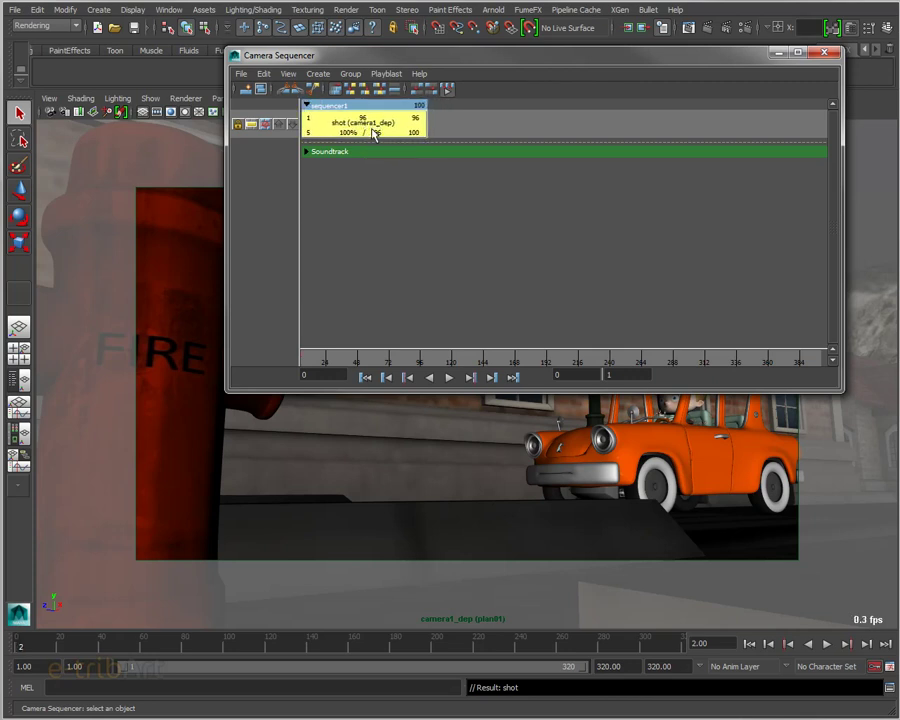
key(ctrl+z)
key(ctrl+z)
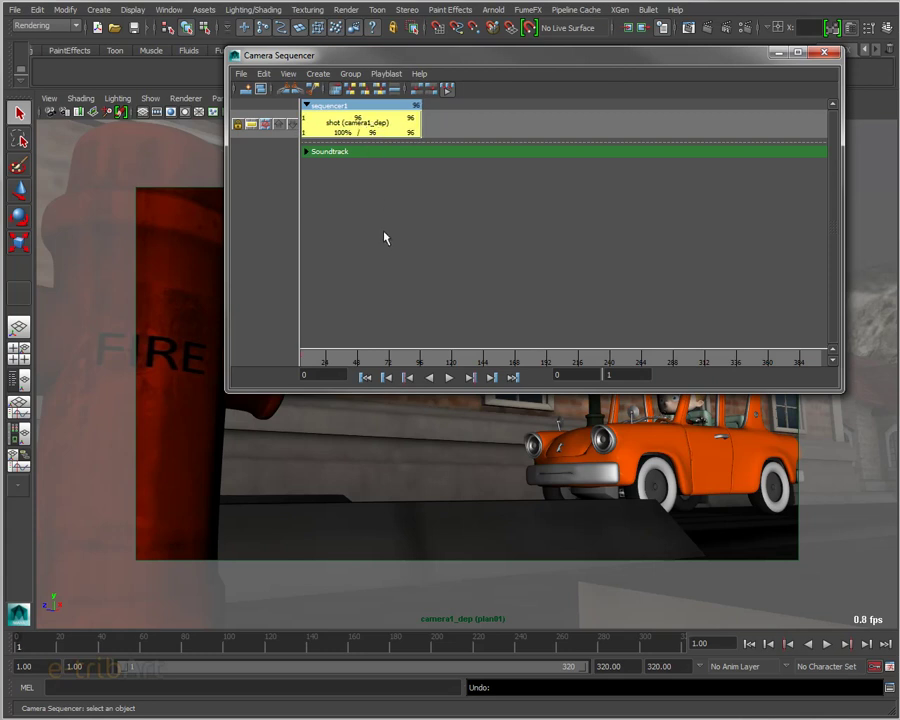
alt+middle_drag(382, 236, 430, 260)
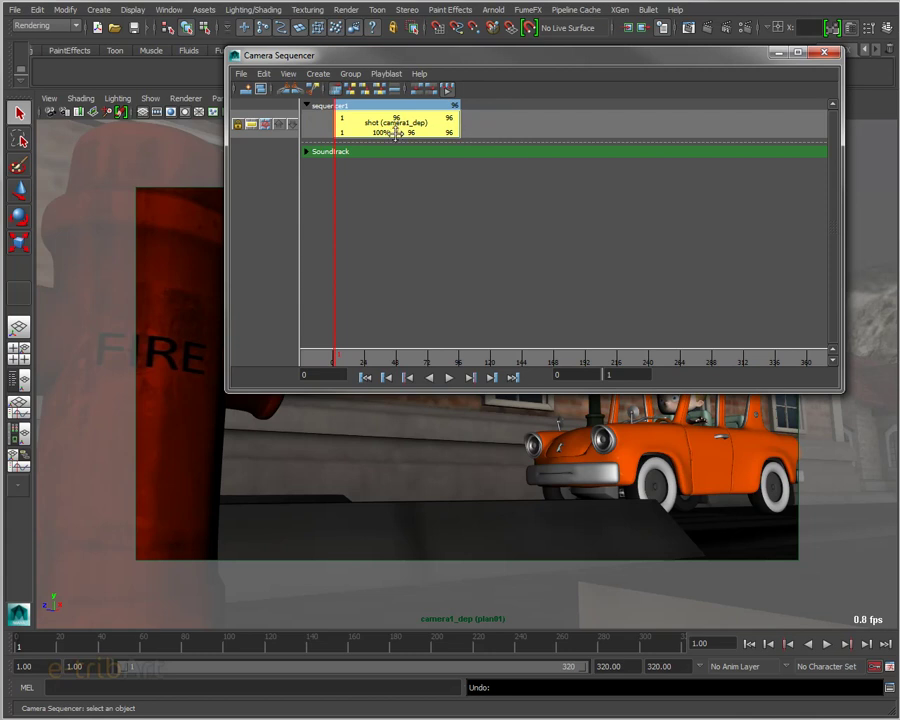
drag(333, 356, 497, 357)
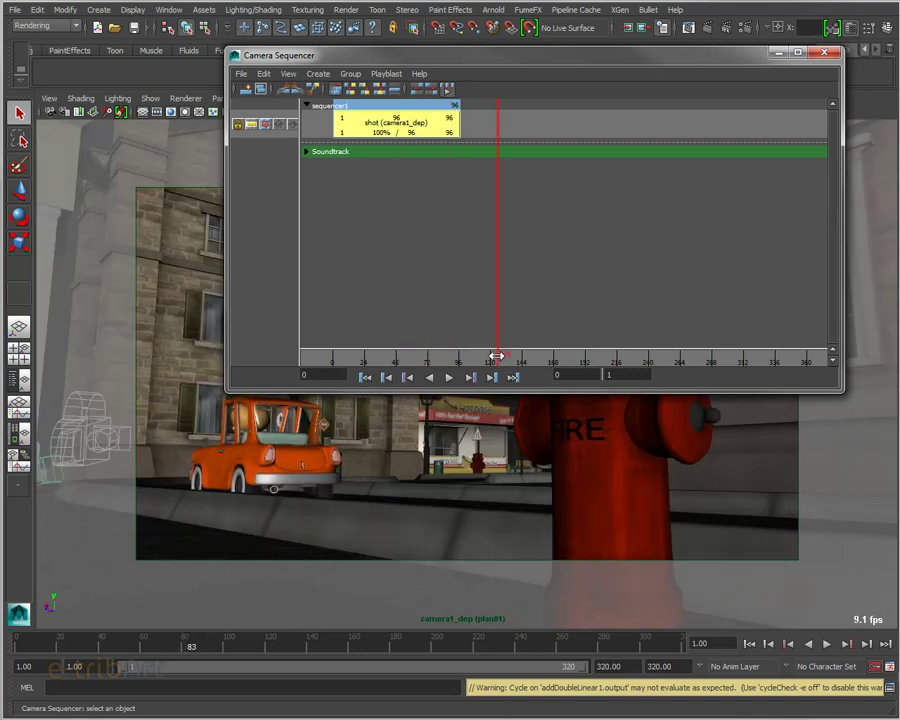
mouse_move(497, 355)
mouse_down()
mouse_move(448, 356)
mouse_move(465, 364)
mouse_up()
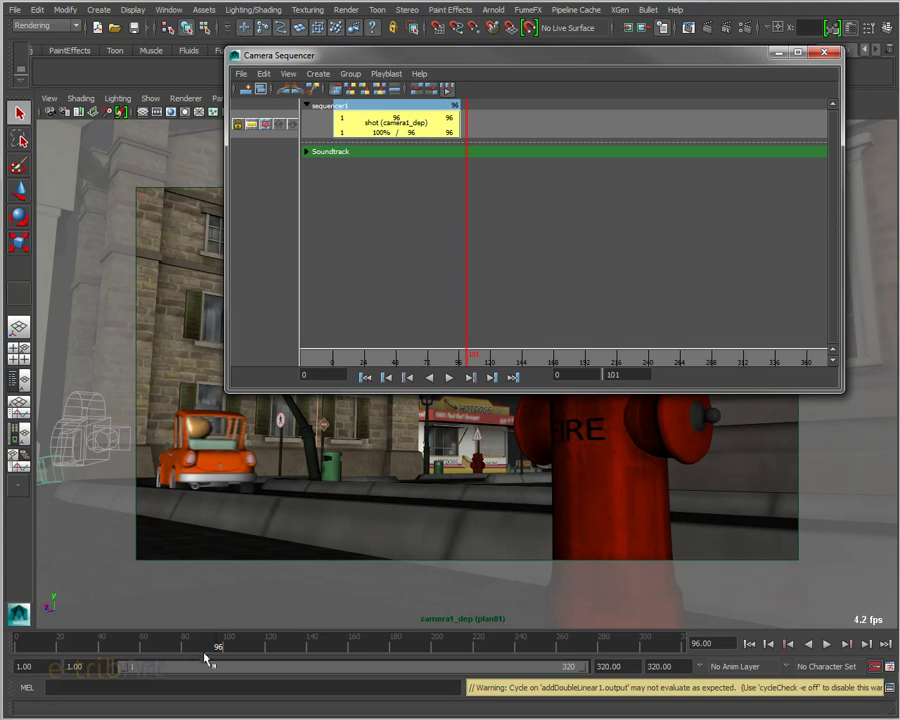
key(alt+v)
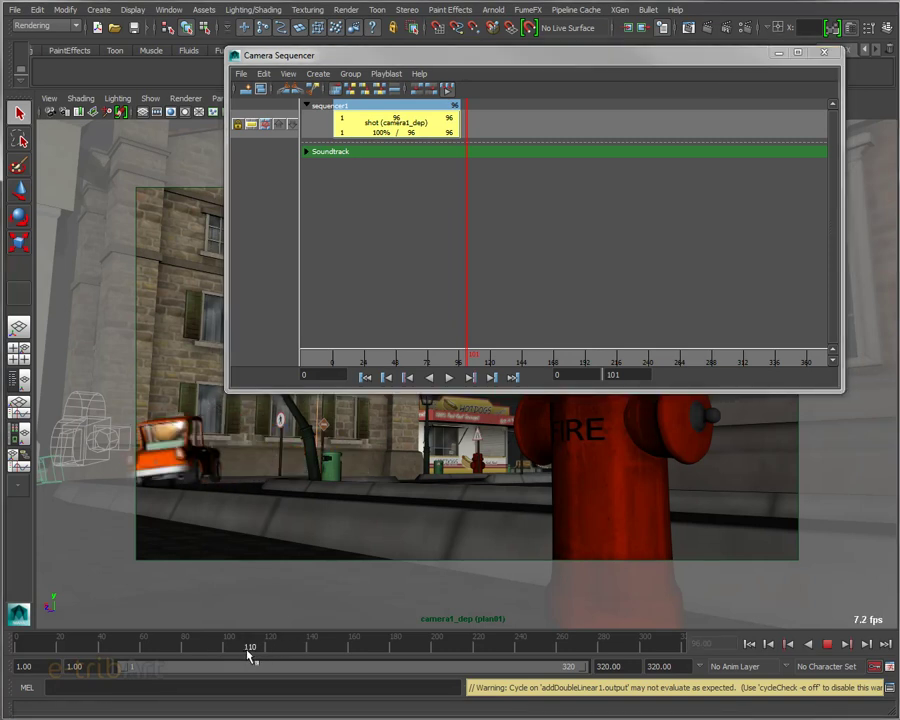
mouse_move(278, 655)
mouse_down()
mouse_move(364, 649)
mouse_move(248, 658)
mouse_move(352, 662)
mouse_move(203, 669)
mouse_move(249, 660)
mouse_up()
mouse_move(464, 187)
mouse_down()
mouse_move(444, 190)
mouse_move(588, 203)
mouse_move(465, 212)
mouse_up()
drag(463, 212, 457, 213)
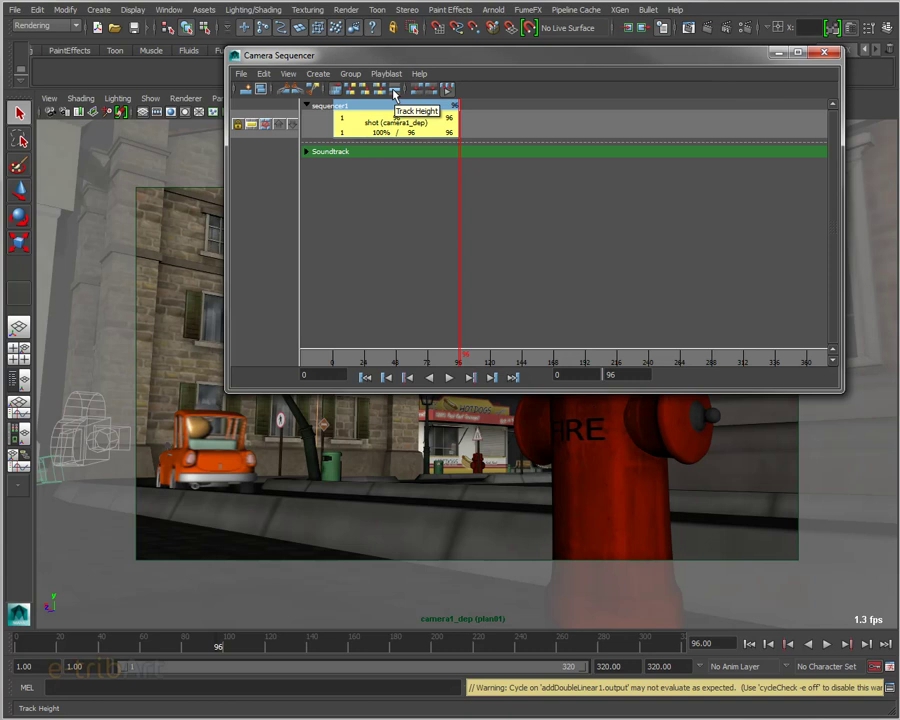
- Bring up the Create Shot options and name the new shot shot2
click(316, 74)
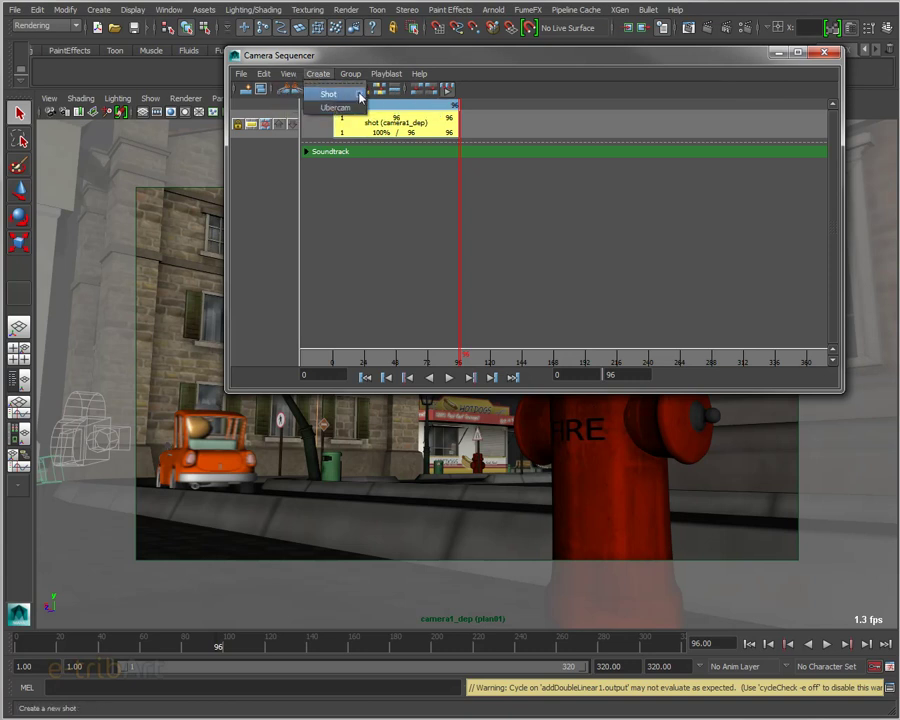
click(360, 96)
mouse_move(335, 118)
mouse_down()
mouse_move(640, 235)
mouse_move(671, 237)
mouse_up()
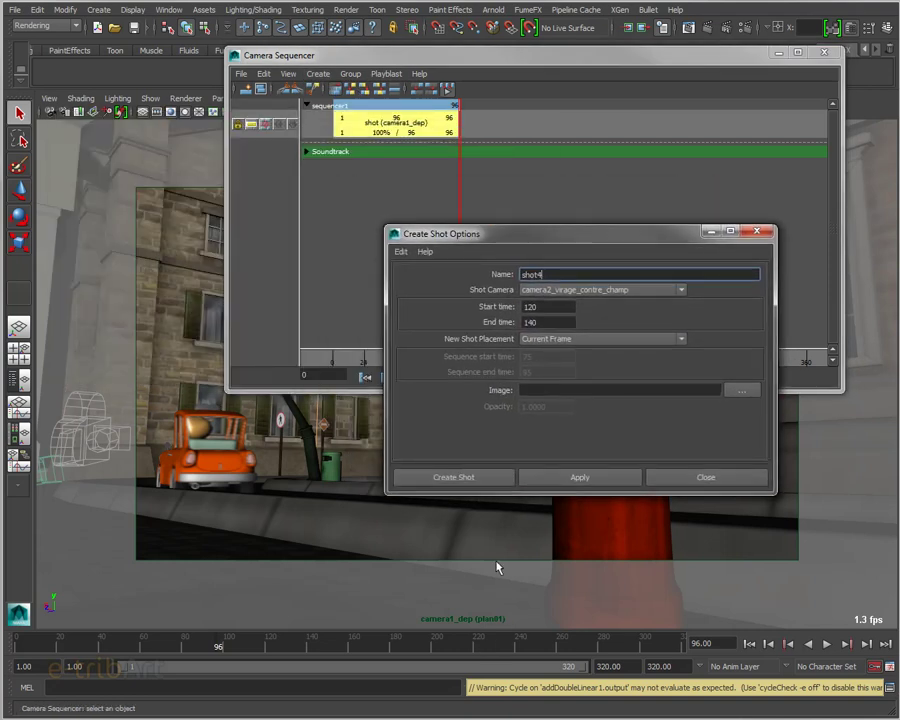
drag(512, 495, 519, 590)
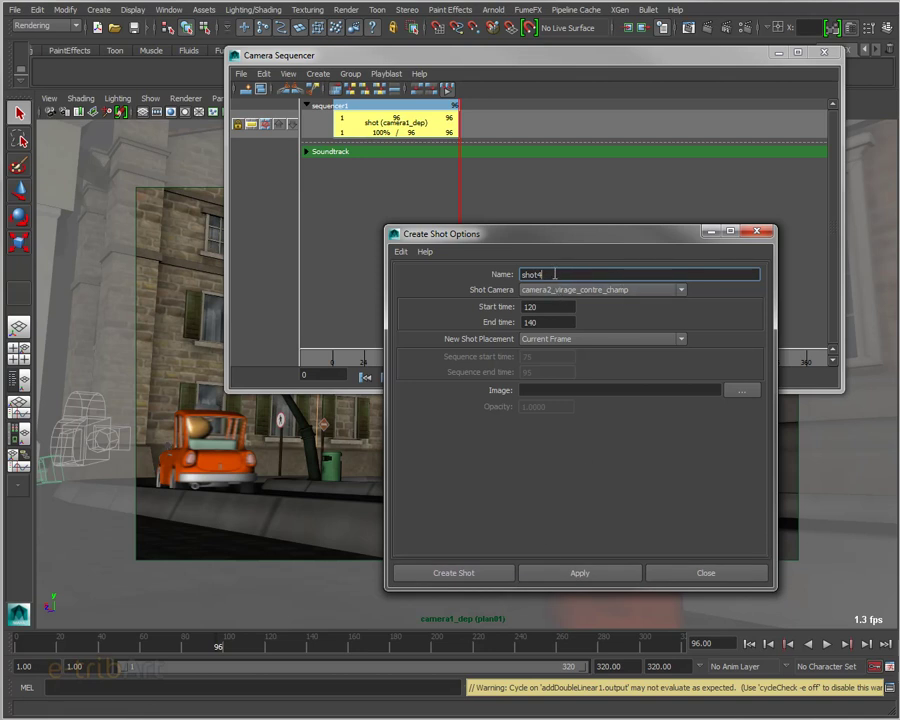
text(2)
- Create shot2 on camera2_virage_champ spanning frames 96 to 120
click(556, 290)
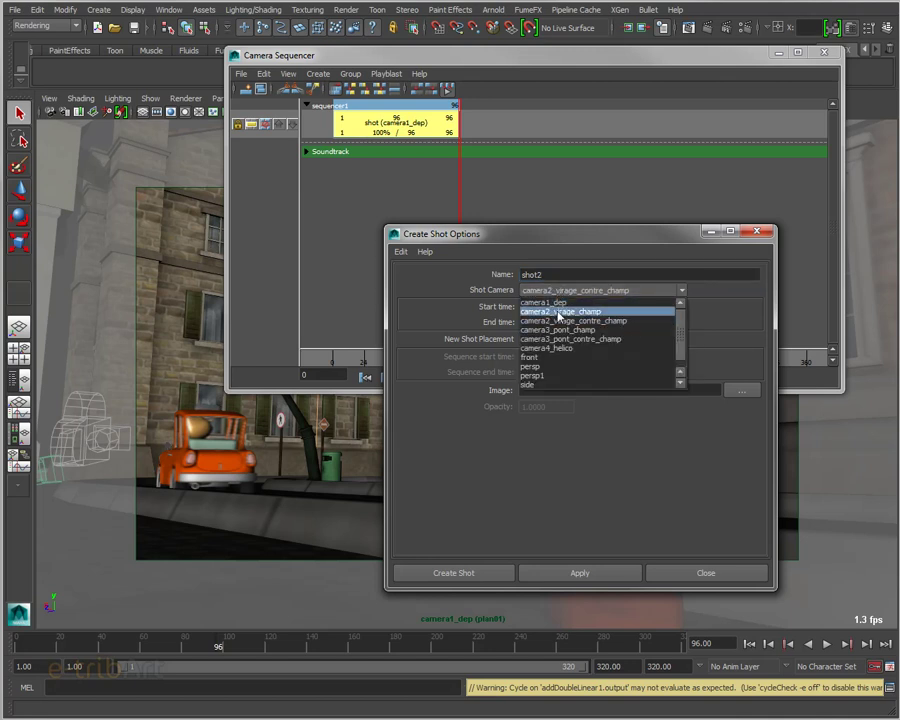
click(558, 311)
double_click(555, 309)
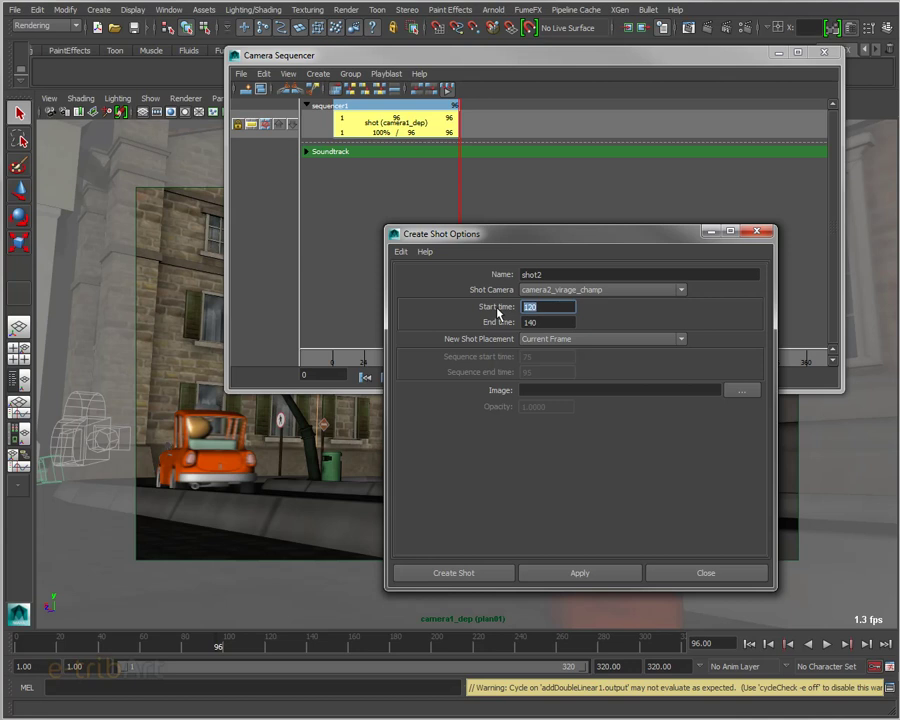
text(96)
key(Tab)
text(1)
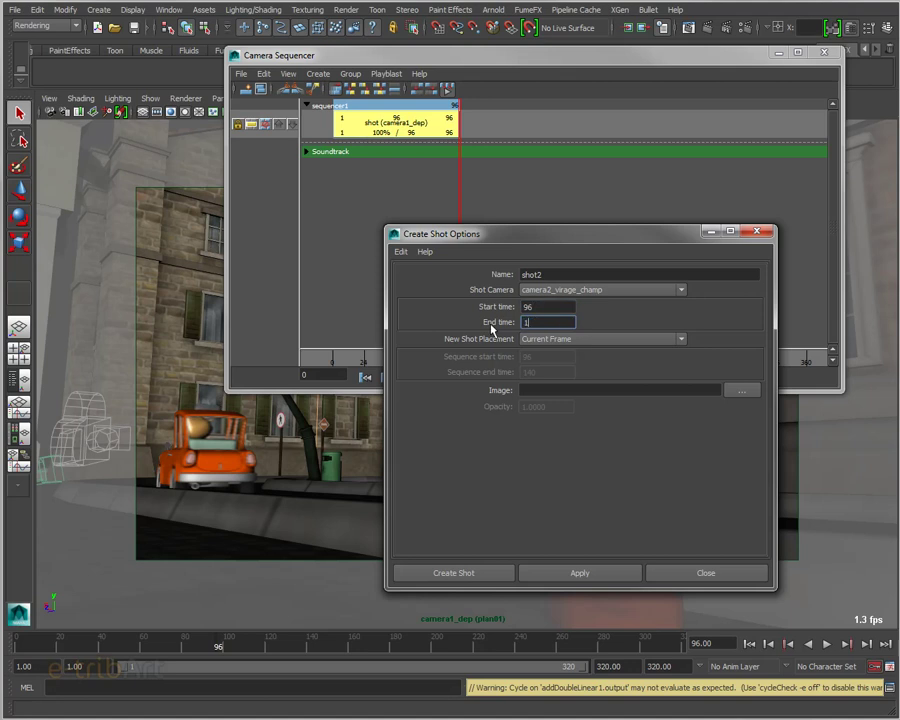
click(440, 573)
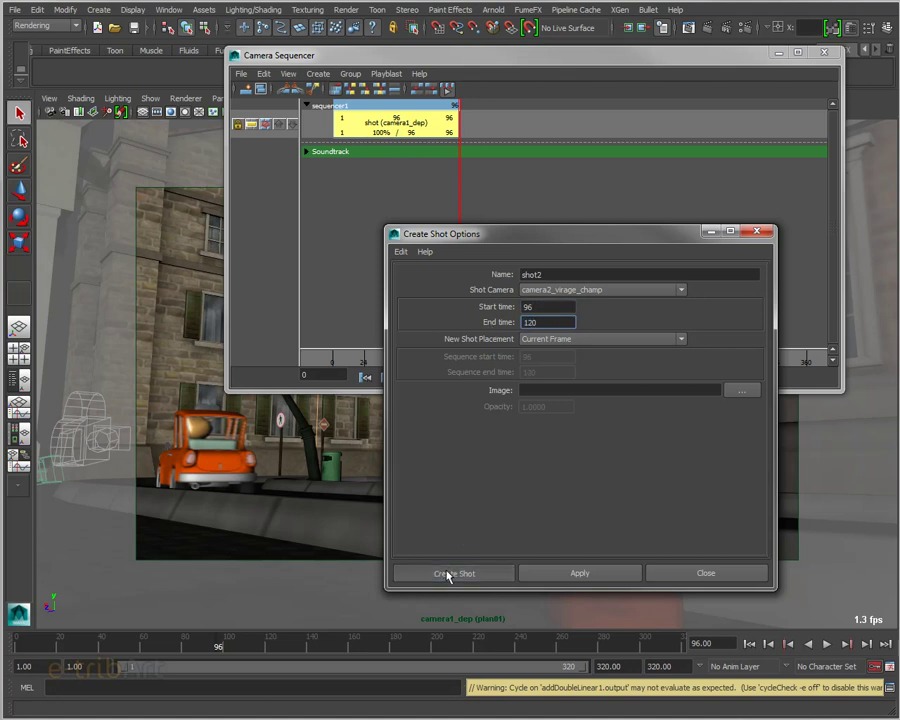
click(469, 160)
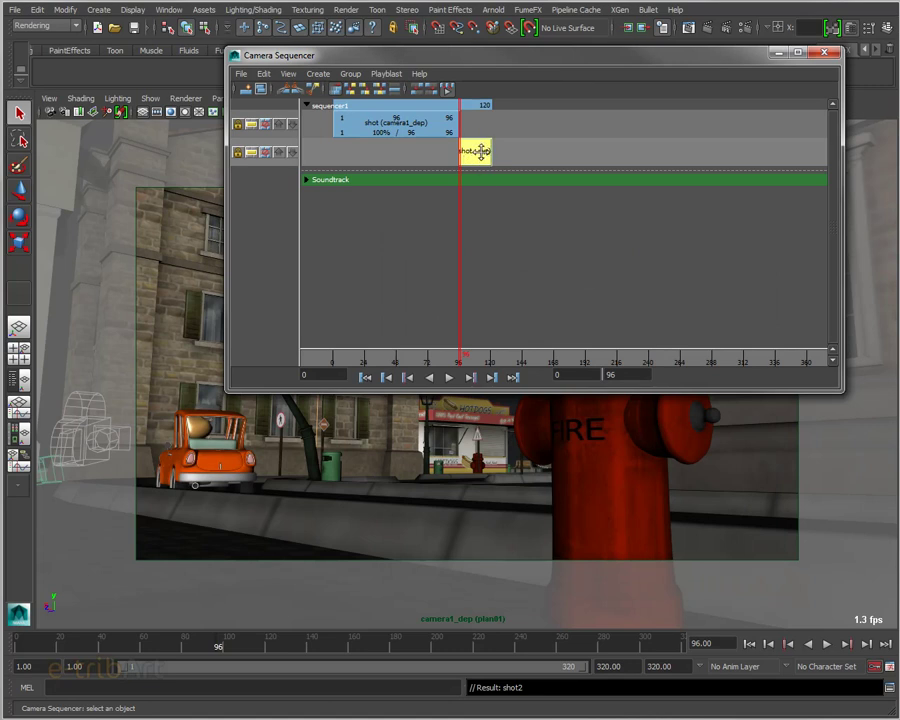
- Zoom and pan the sequencer timeline to bring both shots into view
mouse_move(481, 151)
alt+middle_down()
mouse_move(450, 151)
mouse_move(476, 157)
alt+middle_up()
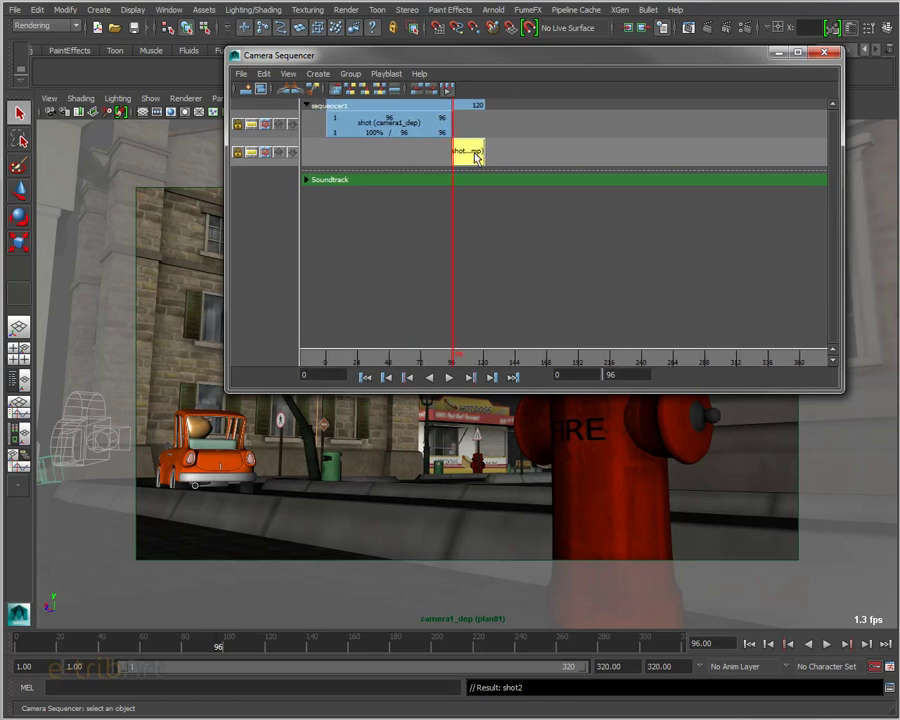
alt+right_drag(511, 156, 602, 150)
alt+right_drag(407, 176, 492, 175)
mouse_move(492, 176)
alt+middle_down()
mouse_move(641, 199)
mouse_move(683, 215)
mouse_move(770, 213)
mouse_move(746, 212)
alt+middle_up()
- Stretch the Camera Sequencer across the top and zoom out to frames 0–132
mouse_move(228, 237)
mouse_down()
mouse_move(84, 208)
mouse_move(116, 210)
mouse_move(24, 210)
mouse_up()
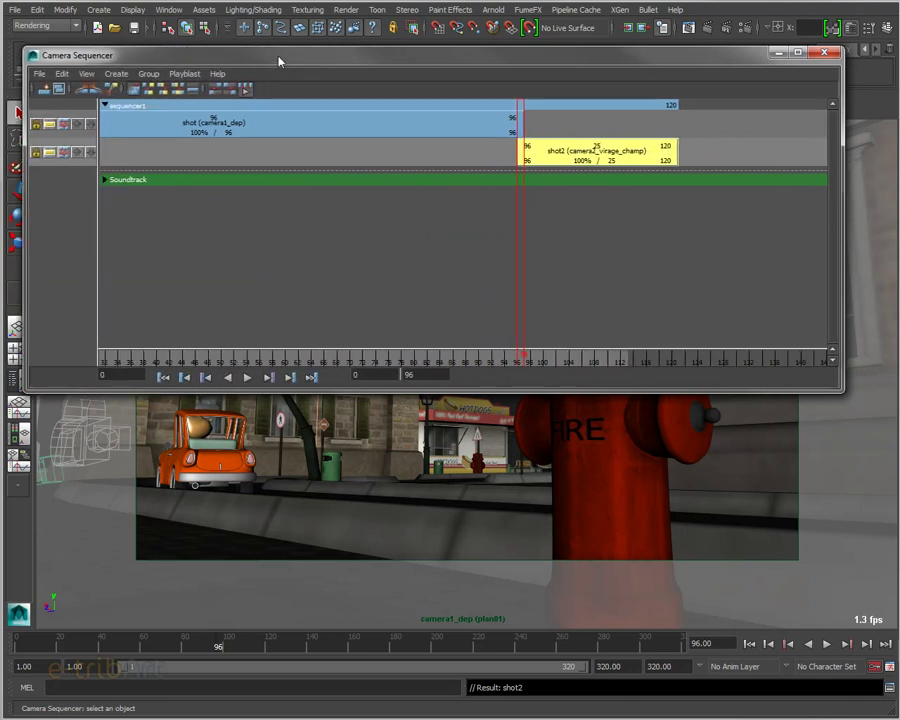
drag(279, 62, 265, 17)
drag(427, 350, 438, 262)
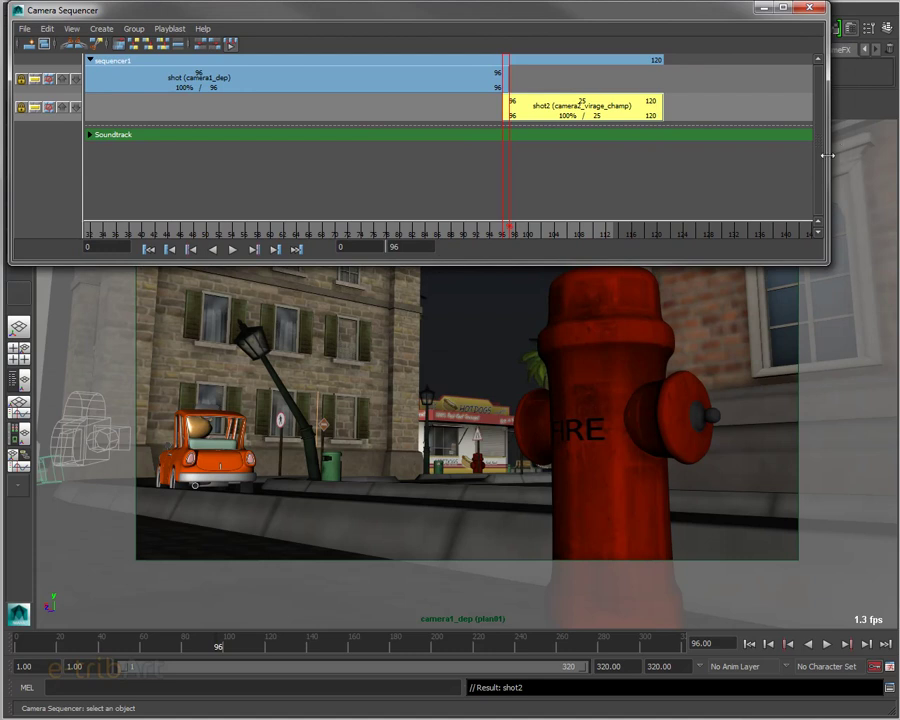
drag(827, 155, 882, 155)
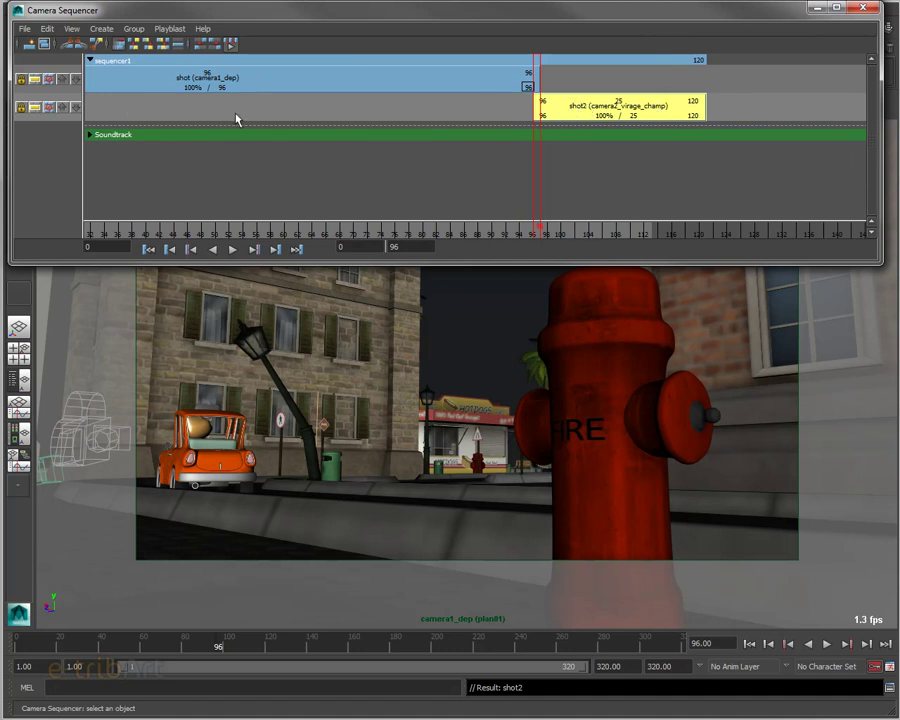
mouse_move(240, 117)
alt+middle_down()
mouse_move(380, 116)
mouse_move(367, 121)
alt+middle_up()
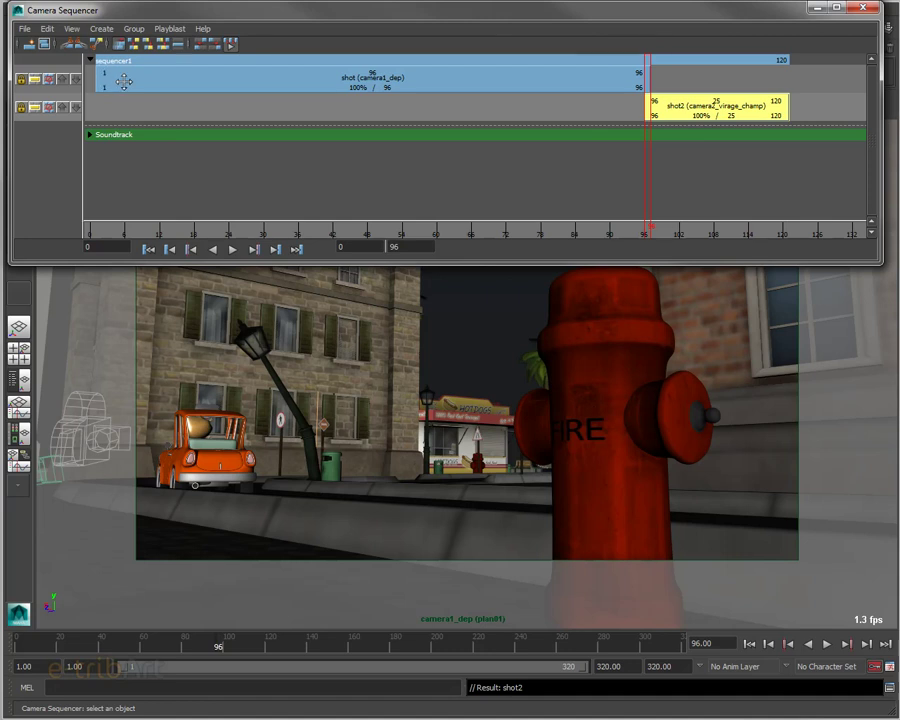
mouse_move(185, 81)
mouse_down()
mouse_move(352, 91)
mouse_move(344, 89)
mouse_up()
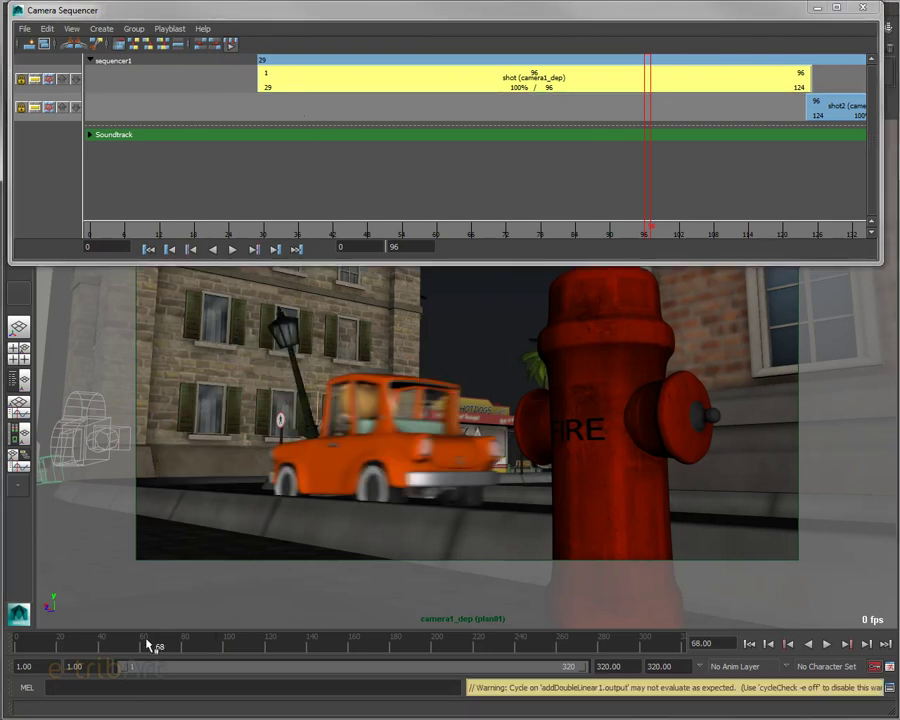
key(alt+v)
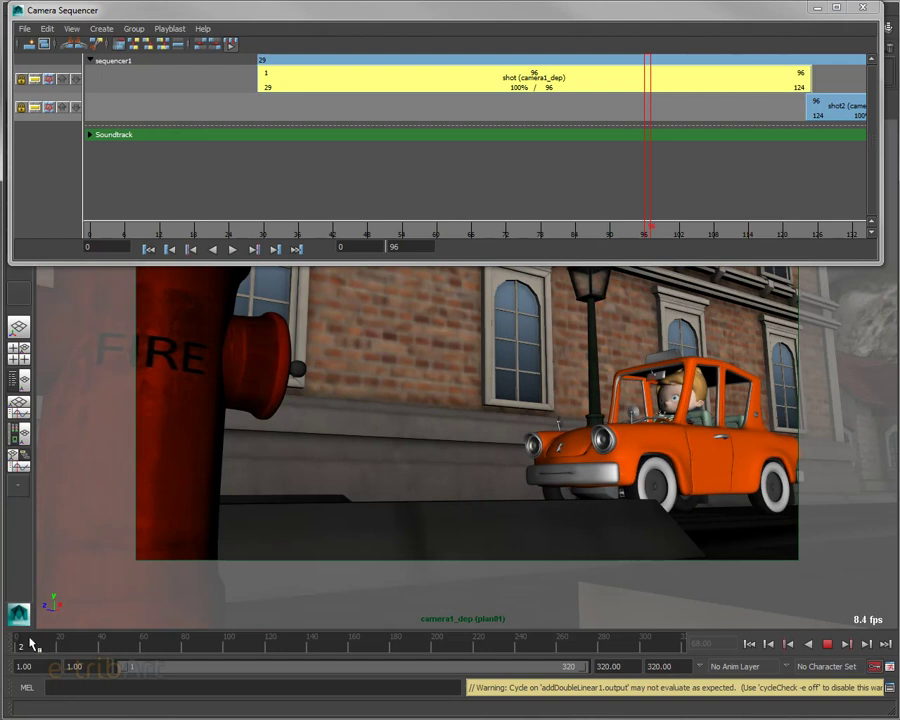
key(alt+v)
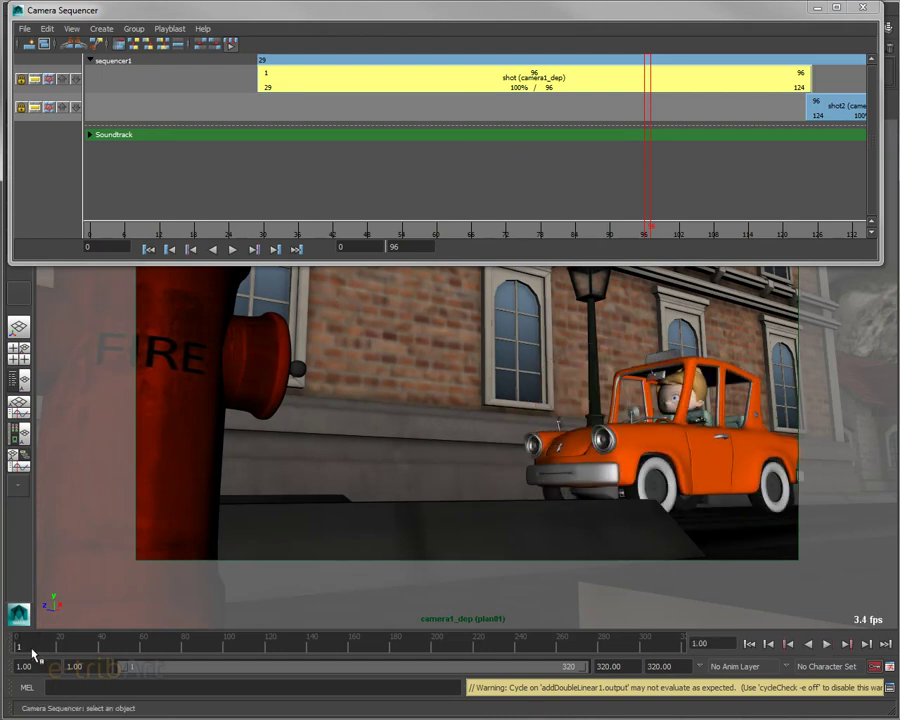
key(alt+v)
key(alt+v)
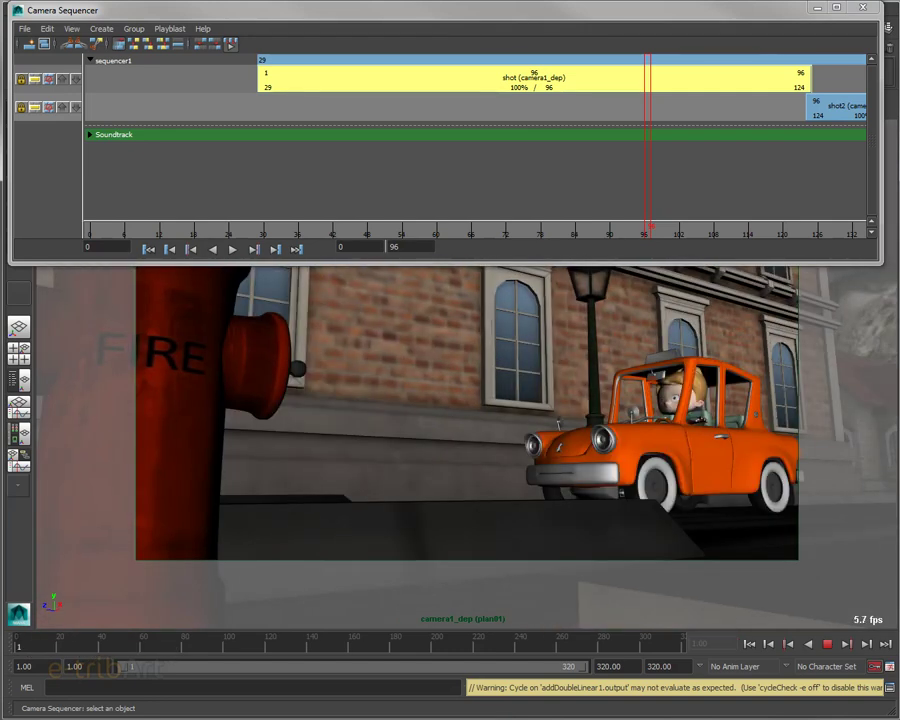
mouse_move(176, 233)
mouse_down()
mouse_move(89, 243)
mouse_move(383, 249)
mouse_move(256, 251)
mouse_up()
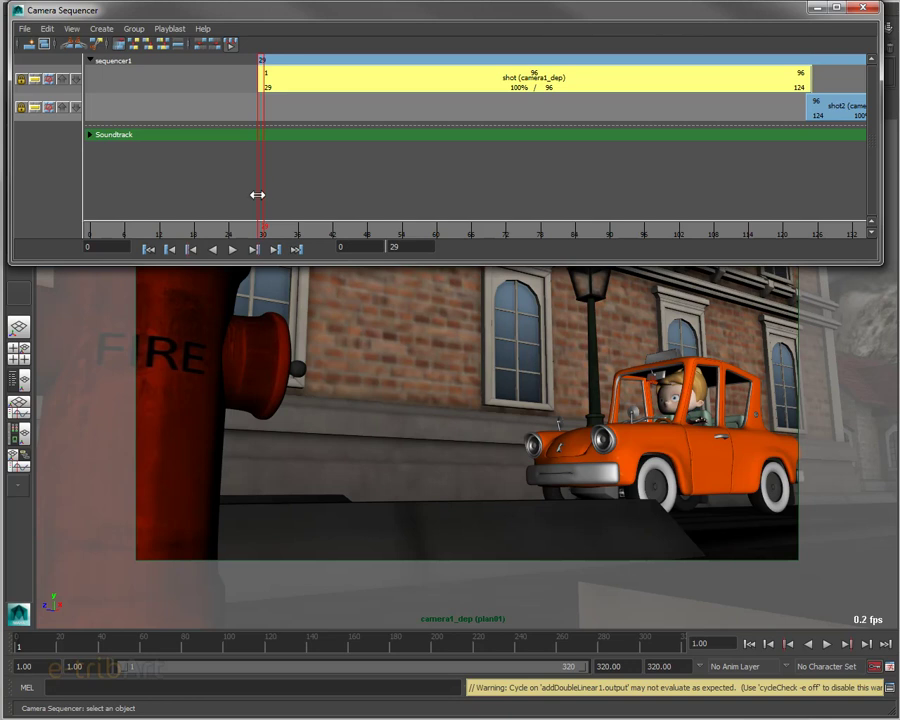
mouse_move(257, 194)
mouse_down()
mouse_move(732, 212)
mouse_move(392, 200)
mouse_move(263, 206)
mouse_up()
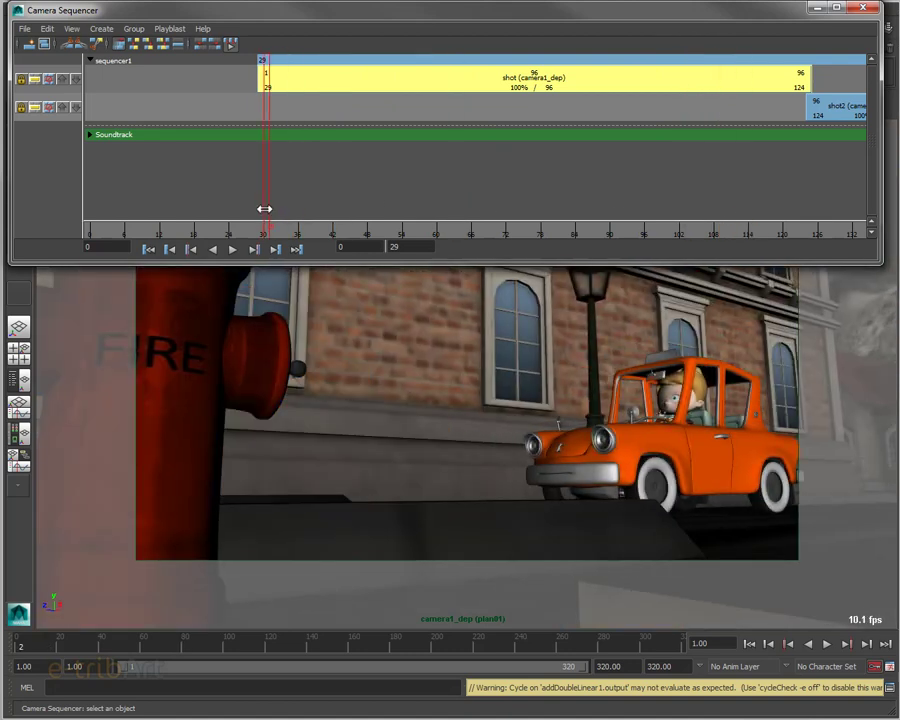
mouse_move(418, 84)
mouse_down()
mouse_move(300, 90)
mouse_move(253, 76)
mouse_up()
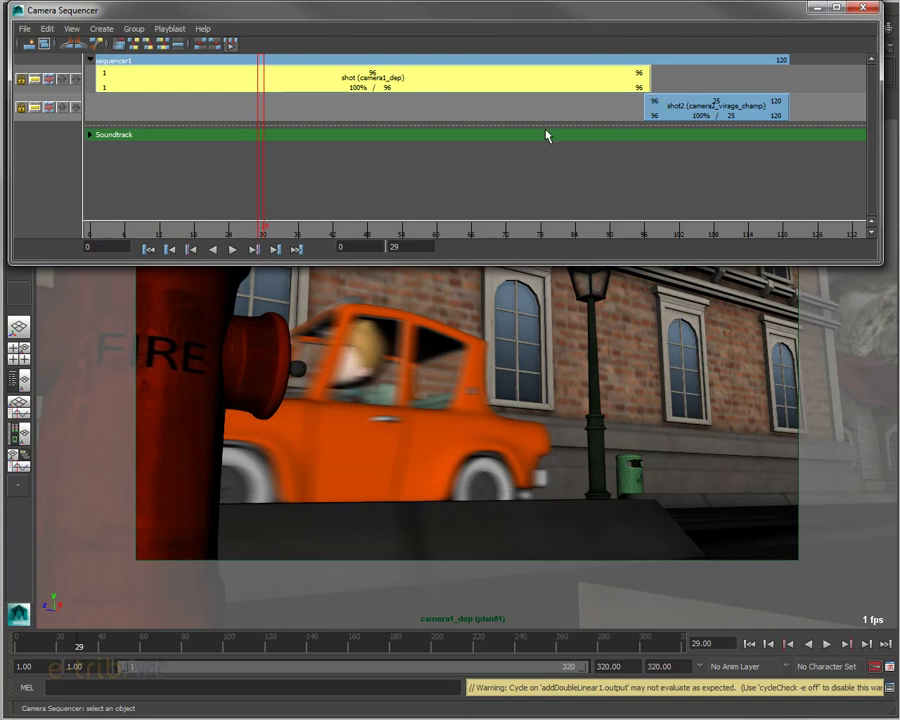
drag(253, 145, 646, 144)
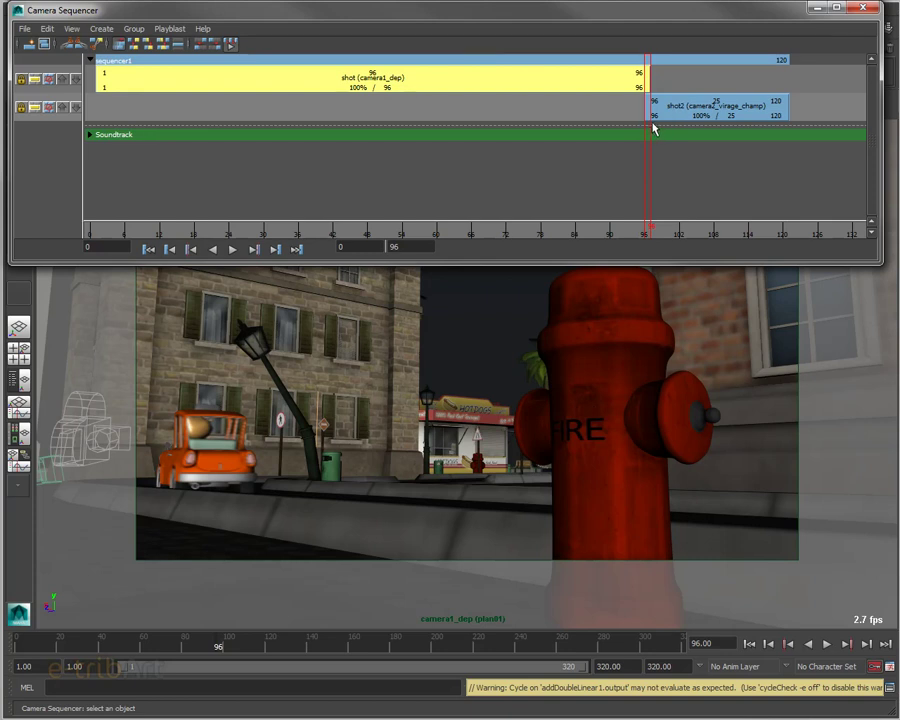
mouse_move(666, 100)
mouse_down()
mouse_move(679, 114)
mouse_move(668, 113)
mouse_up()
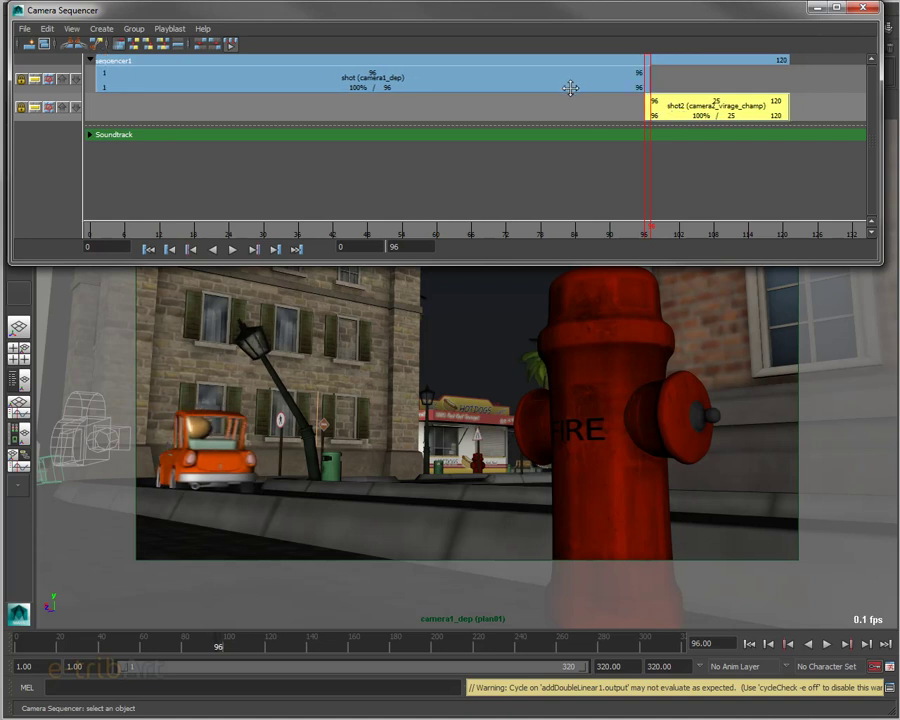
- Turn off Ripple Edit, nudge shot2 later, and scrub to check the cut
click(72, 28)
mouse_move(47, 28)
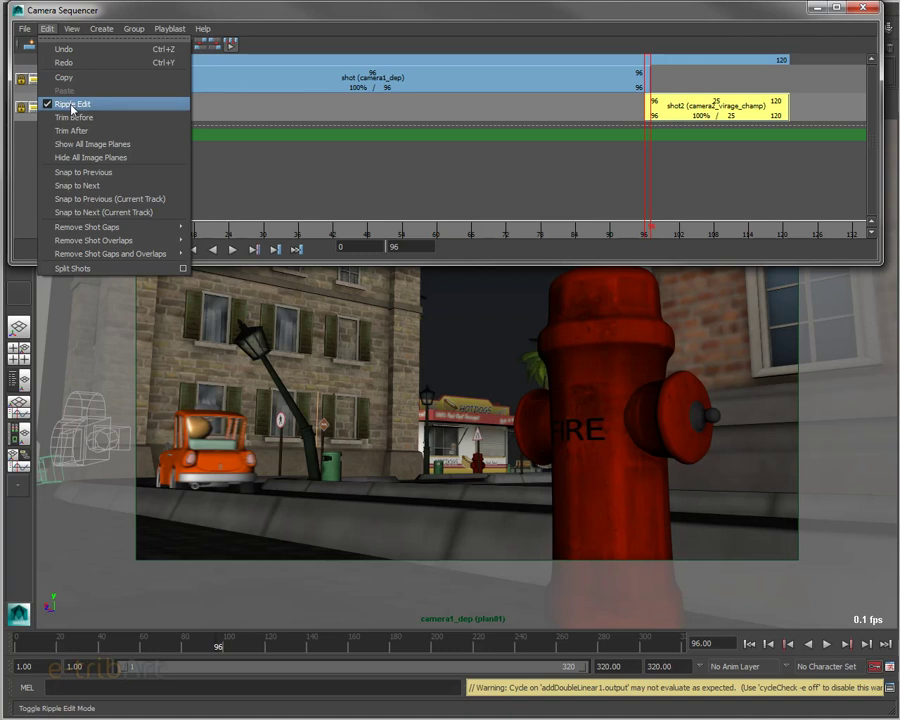
click(70, 104)
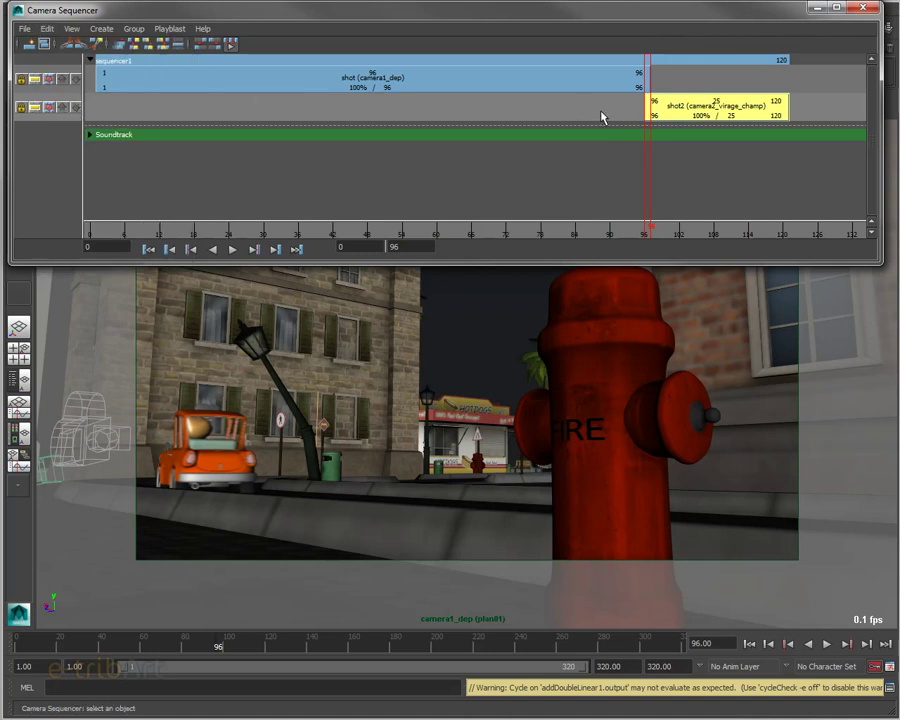
mouse_move(701, 104)
mouse_down()
mouse_move(741, 104)
mouse_move(707, 104)
mouse_up()
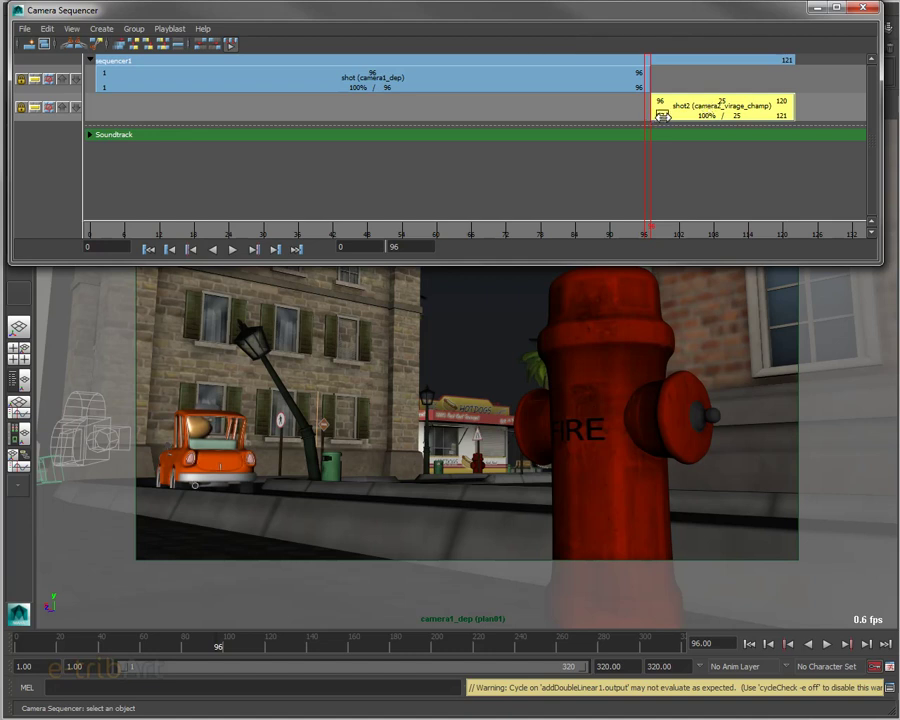
drag(644, 159, 657, 159)
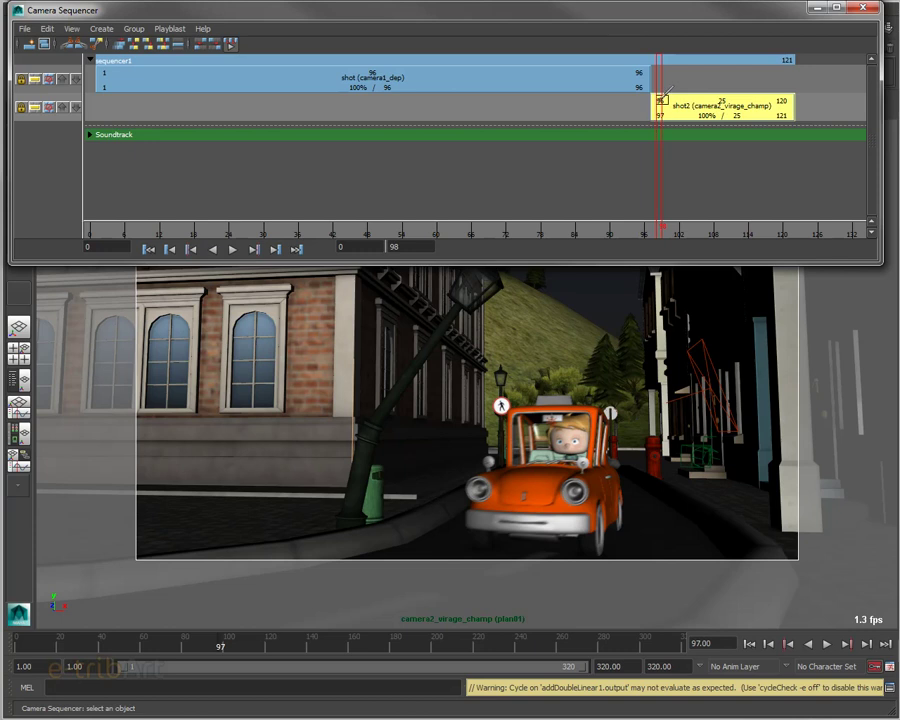
drag(659, 152, 642, 150)
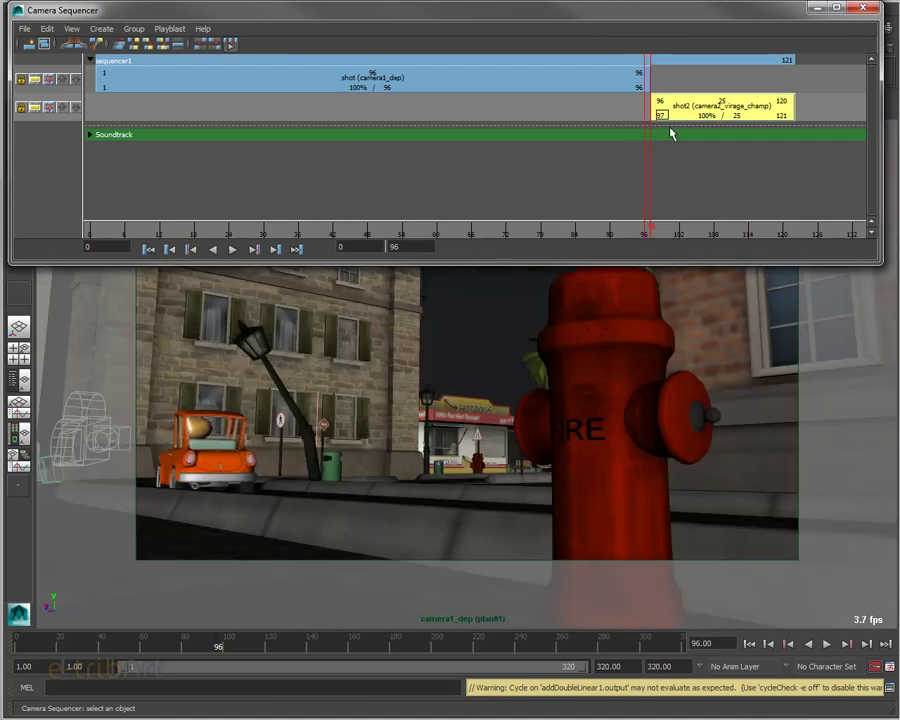
- Trim shot2 to start at source frame 85, placed at sequence frame 96, and show its attributes
drag(669, 95, 603, 102)
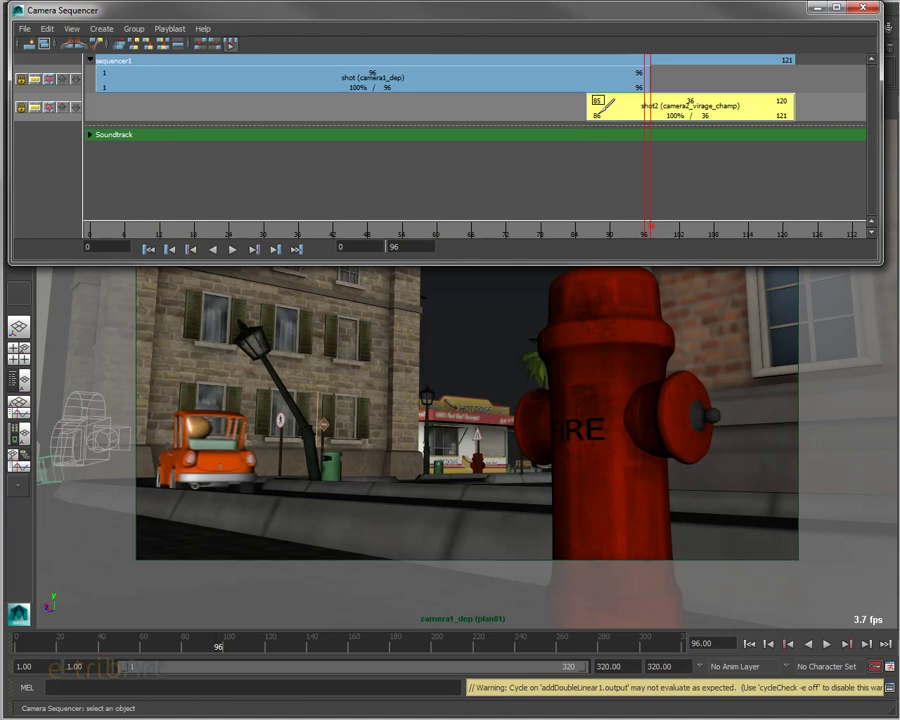
drag(617, 110, 677, 114)
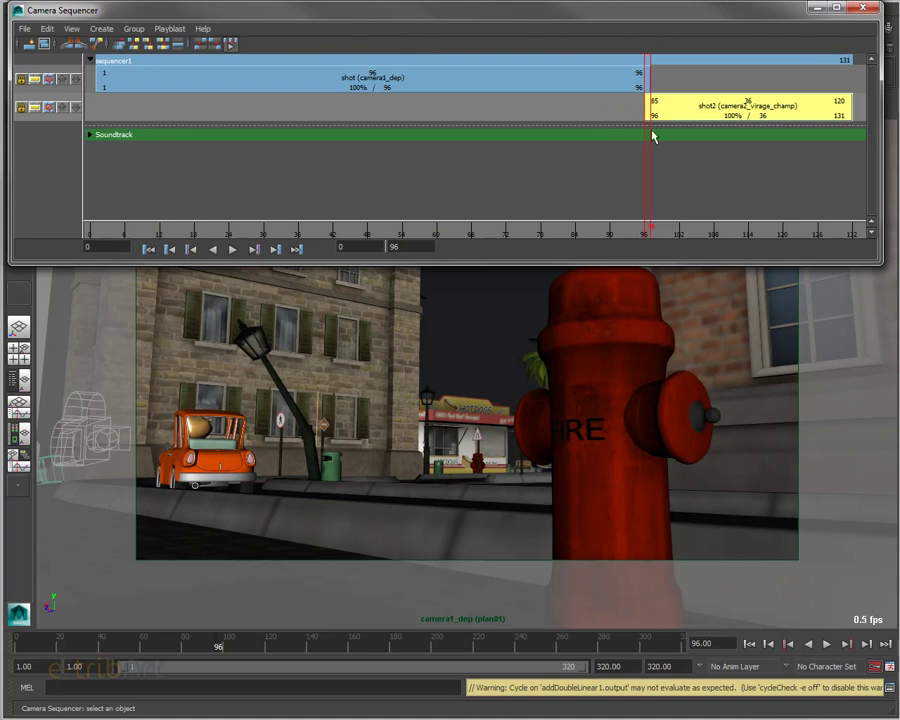
drag(645, 151, 650, 151)
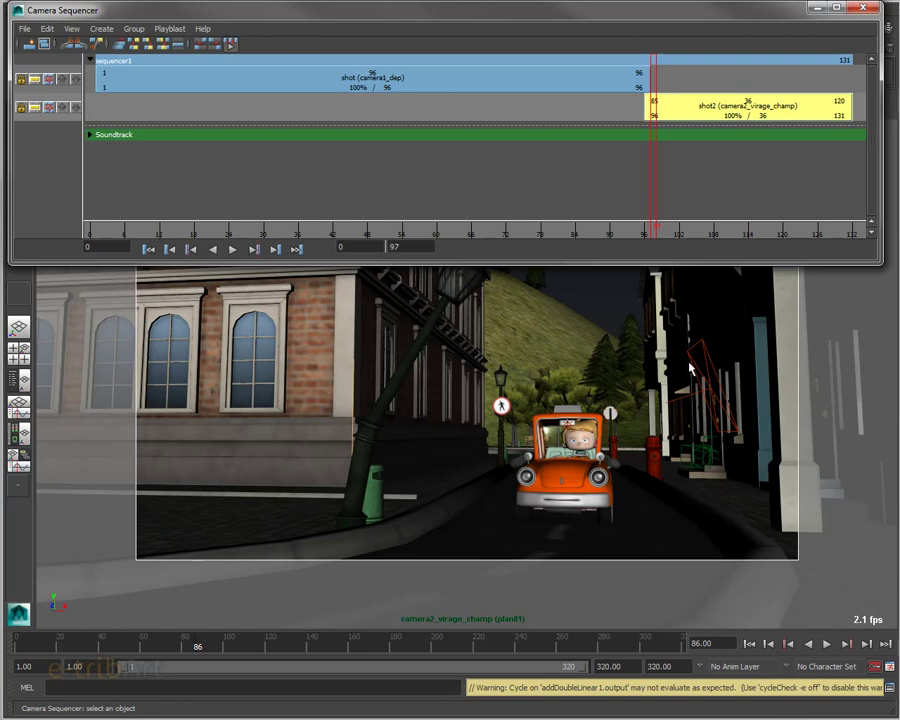
key(ctrl+a)
drag(594, 118, 209, 86)
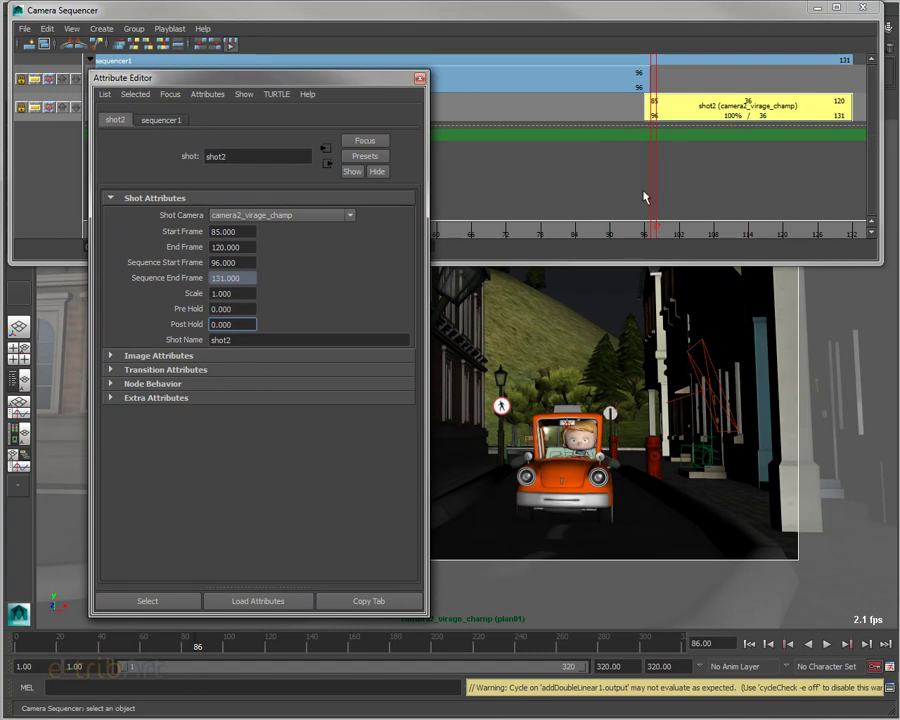
- Set shot2's Start Frame to 75
click(244, 232)
double_click(244, 232)
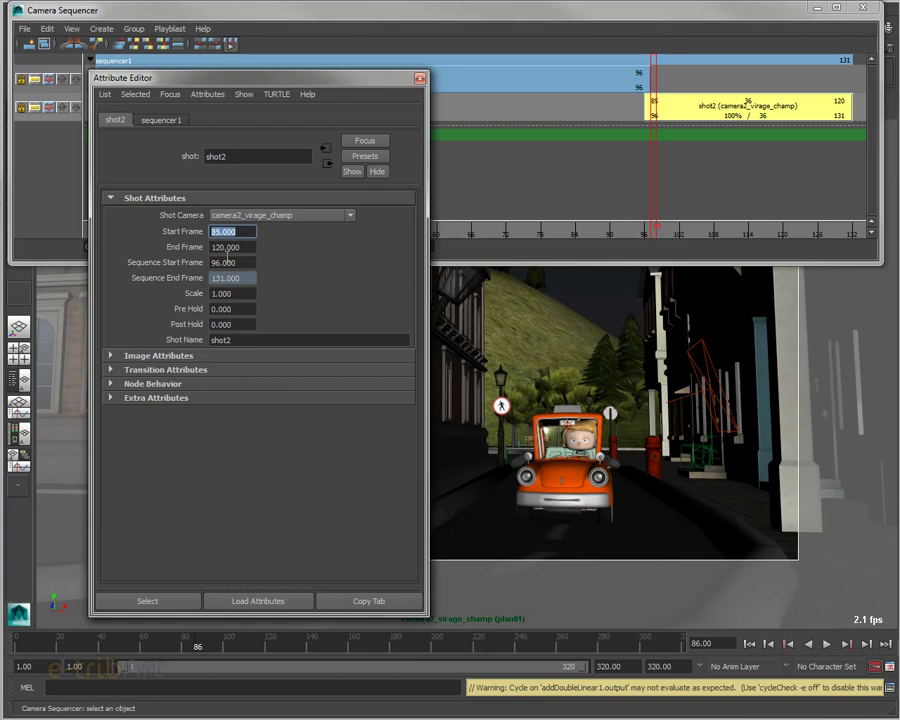
text(75)
key(Return)
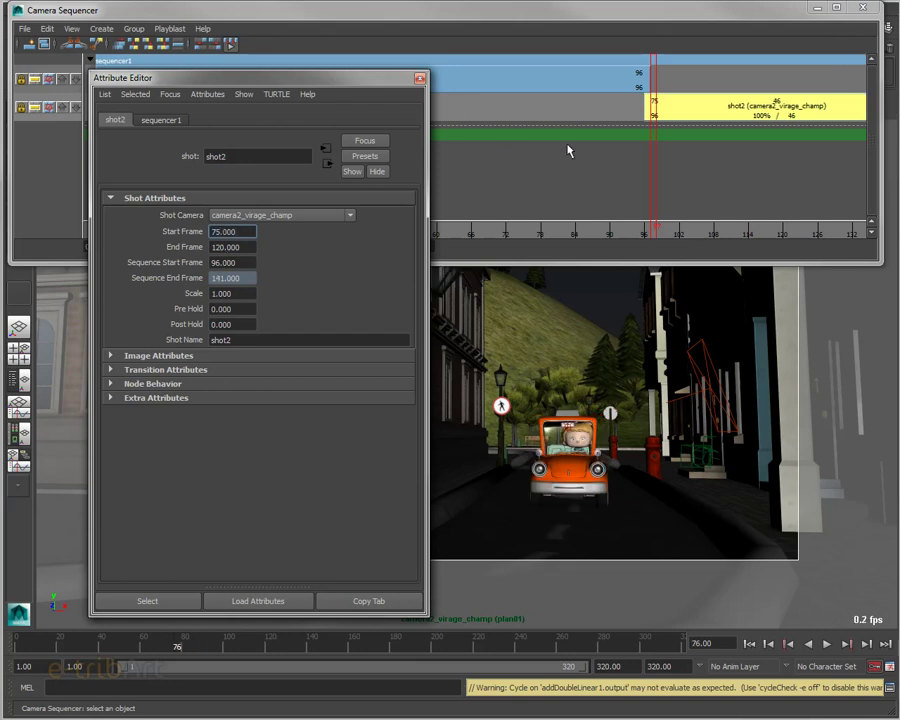
- Scrub across the cut and slide shot2 to start at sequence frame 97
click(649, 198)
drag(649, 198, 612, 194)
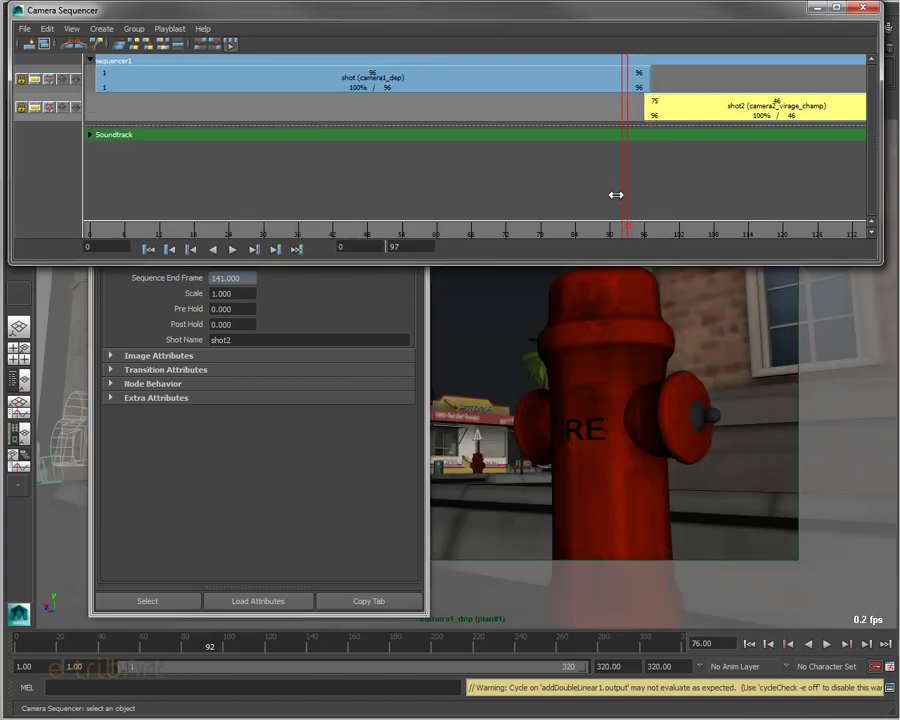
click(320, 290)
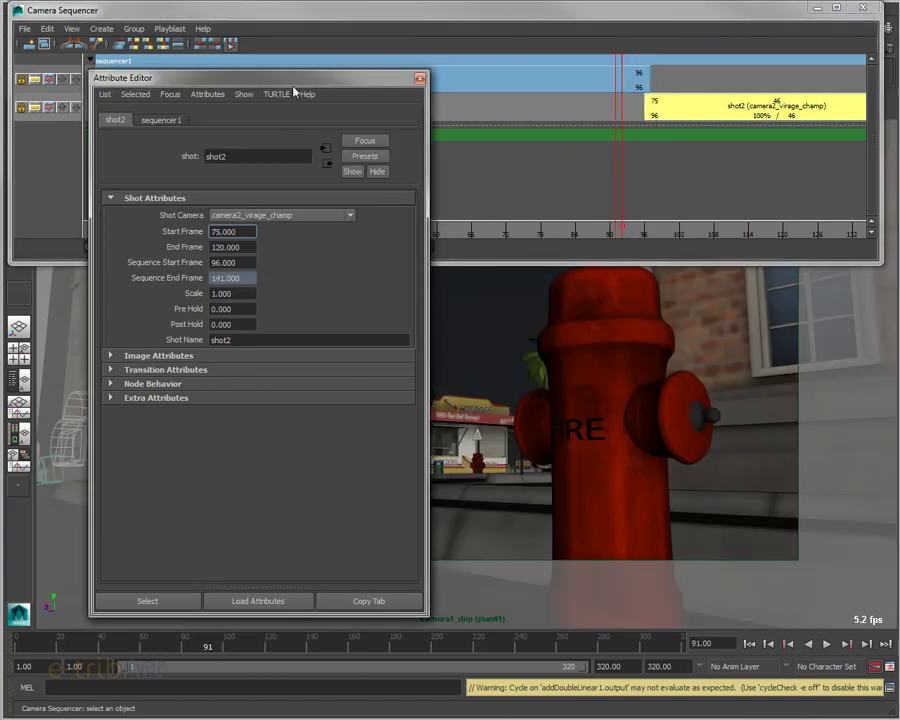
drag(293, 80, 899, 122)
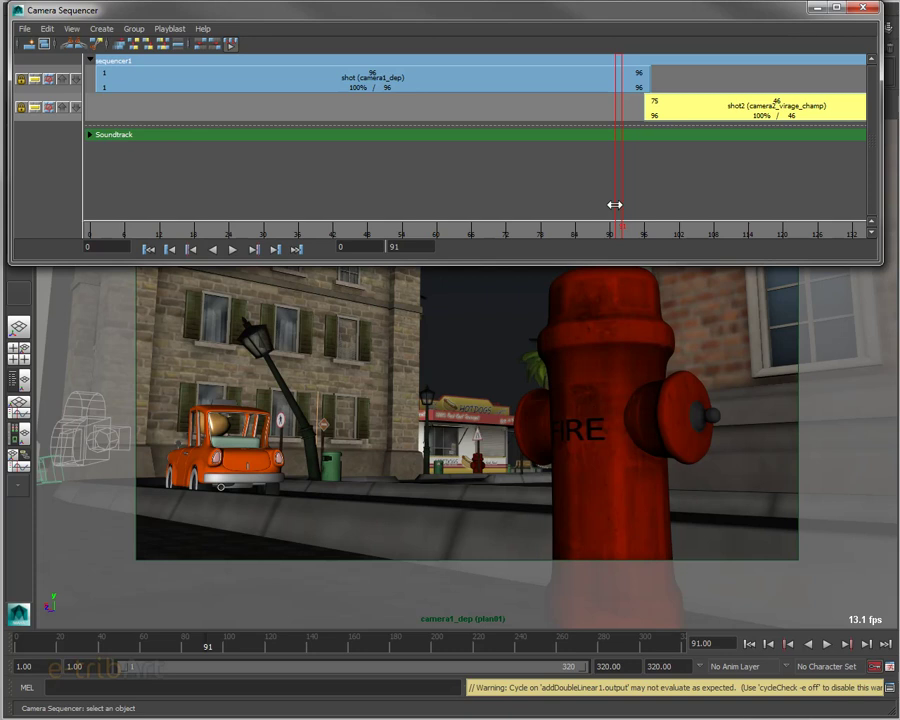
drag(614, 204, 648, 205)
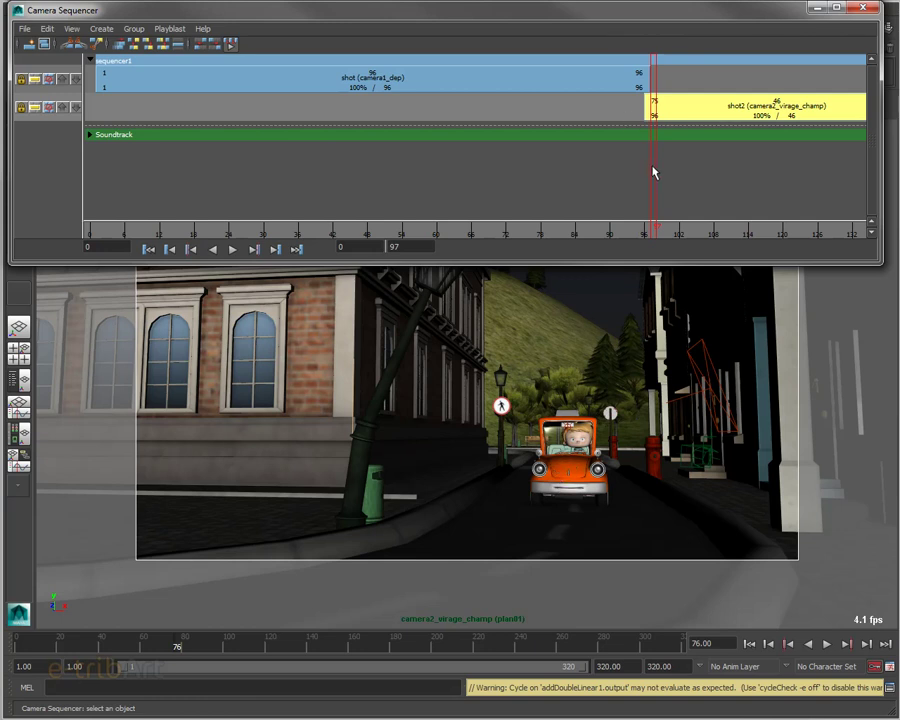
mouse_move(651, 166)
mouse_down()
mouse_move(830, 178)
mouse_move(647, 183)
mouse_up()
drag(701, 106, 705, 108)
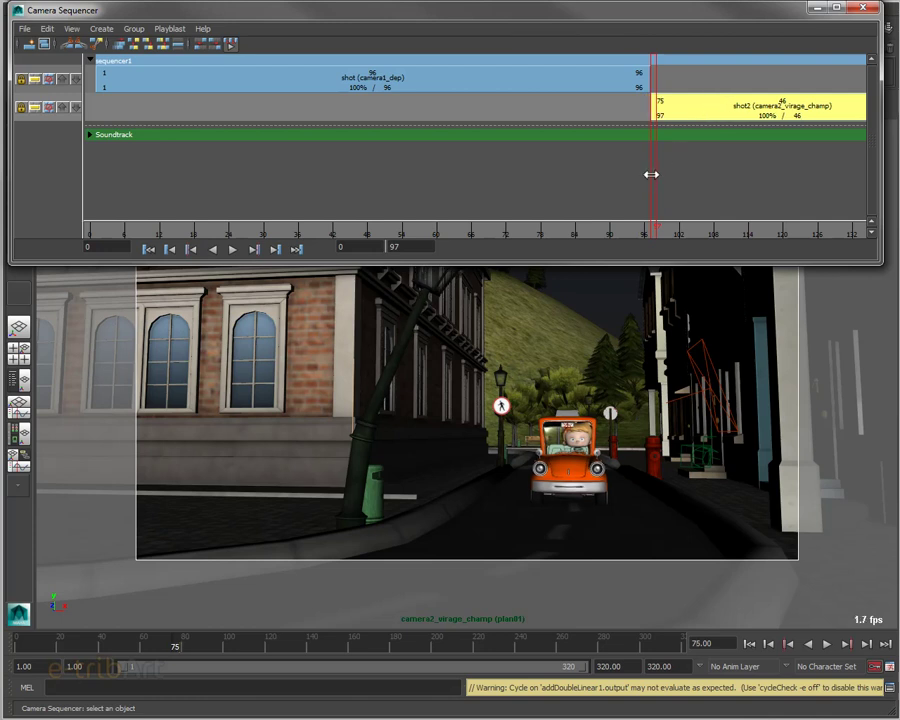
- Check the cut at frame 96 and change shot2's Start Frame to 86
mouse_move(649, 177)
mouse_down()
mouse_move(642, 175)
mouse_move(659, 177)
mouse_up()
key(ctrl+a)
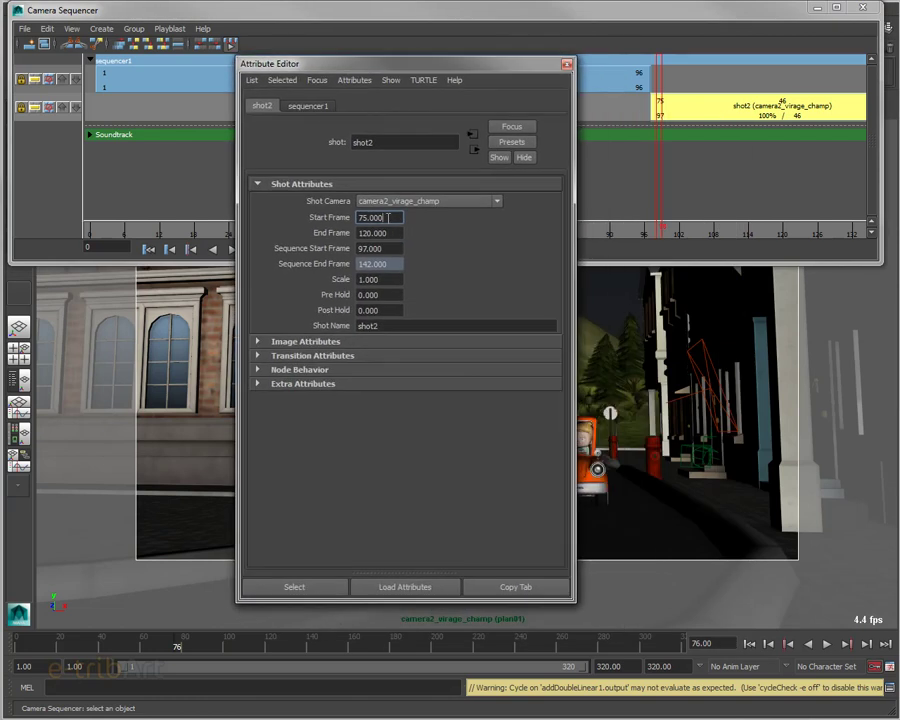
drag(391, 218, 328, 218)
text(86)
key(Return)
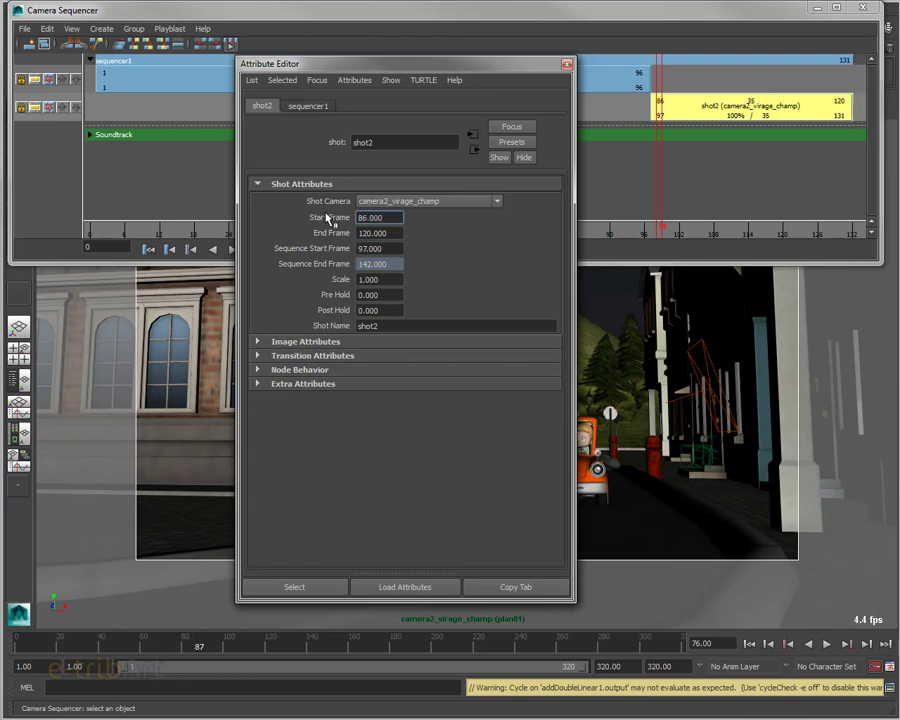
drag(372, 63, 842, 113)
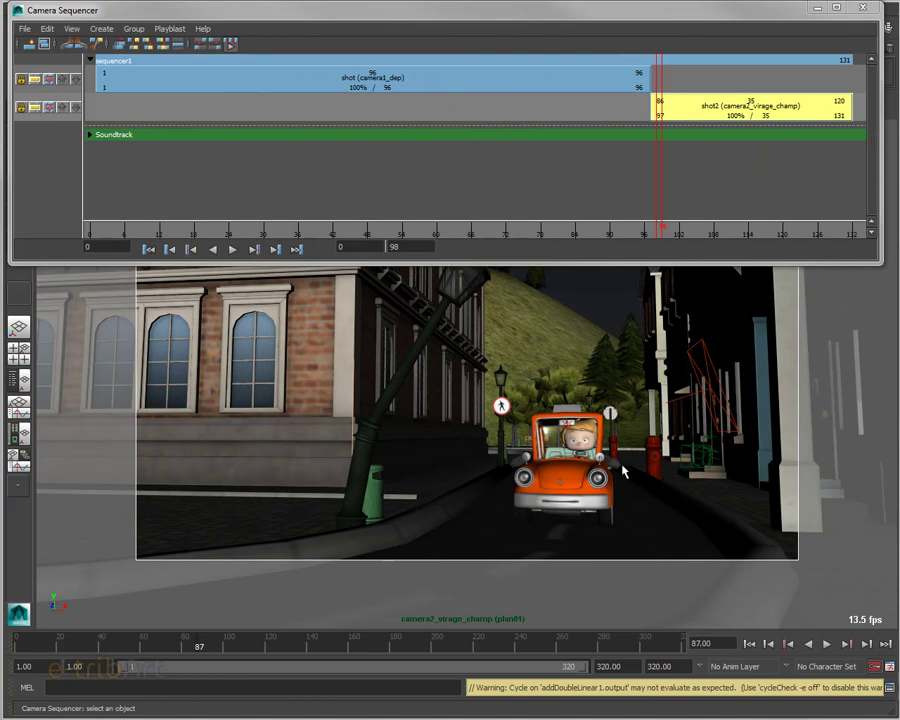
- Extend shot2's end to source frame 125, sequence frame 136
drag(660, 201, 845, 209)
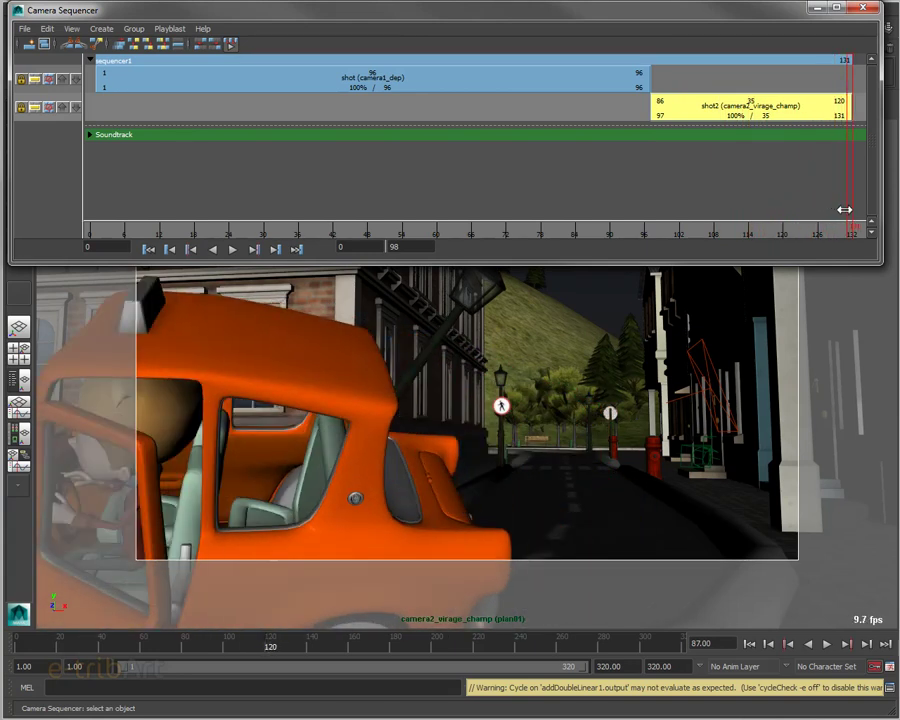
alt+right_drag(778, 223, 665, 184)
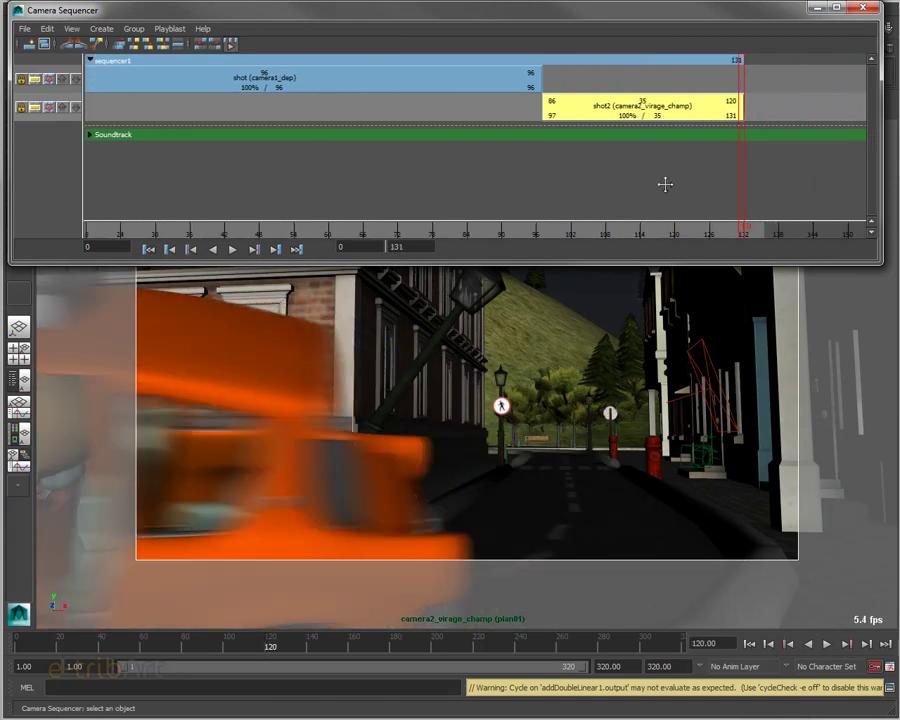
alt+middle_drag(665, 184, 525, 184)
drag(603, 103, 632, 103)
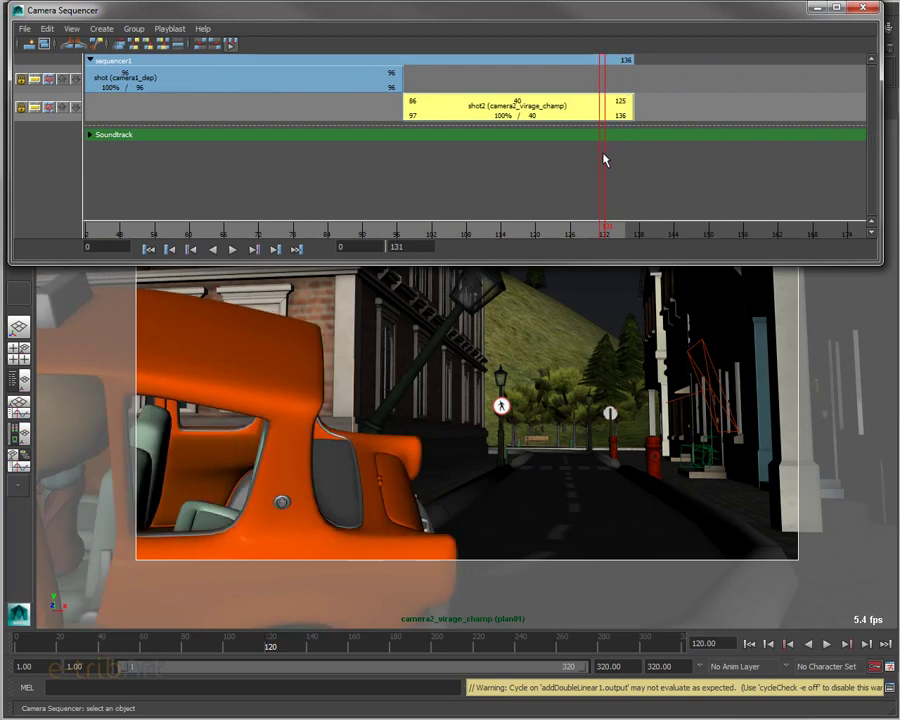
drag(598, 155, 621, 160)
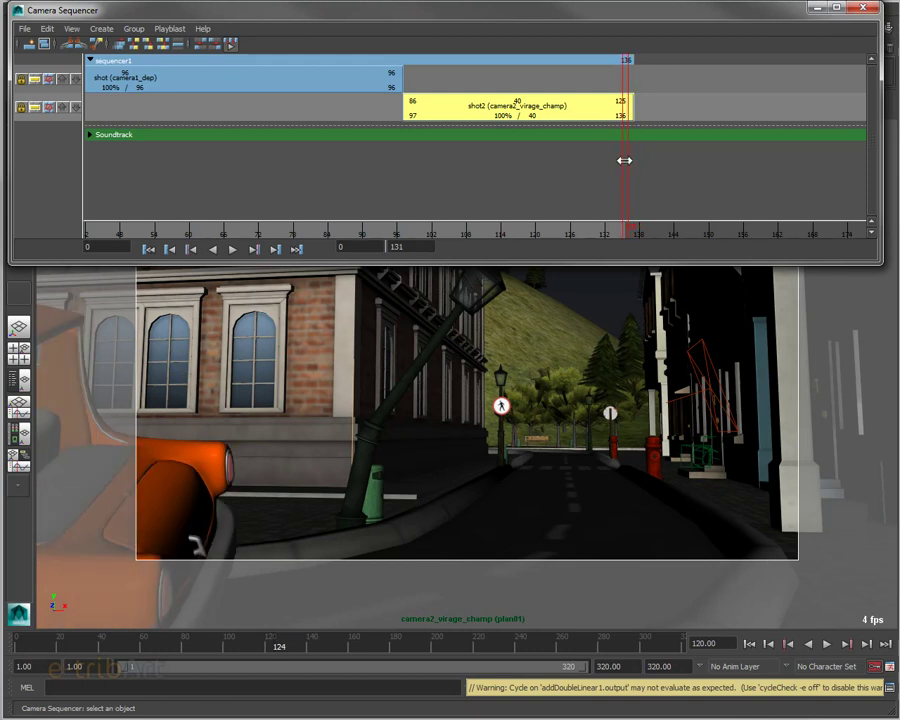
- Trim shot2's end back one frame to source 124, sequence frame 135
drag(621, 160, 624, 142)
drag(628, 98, 623, 97)
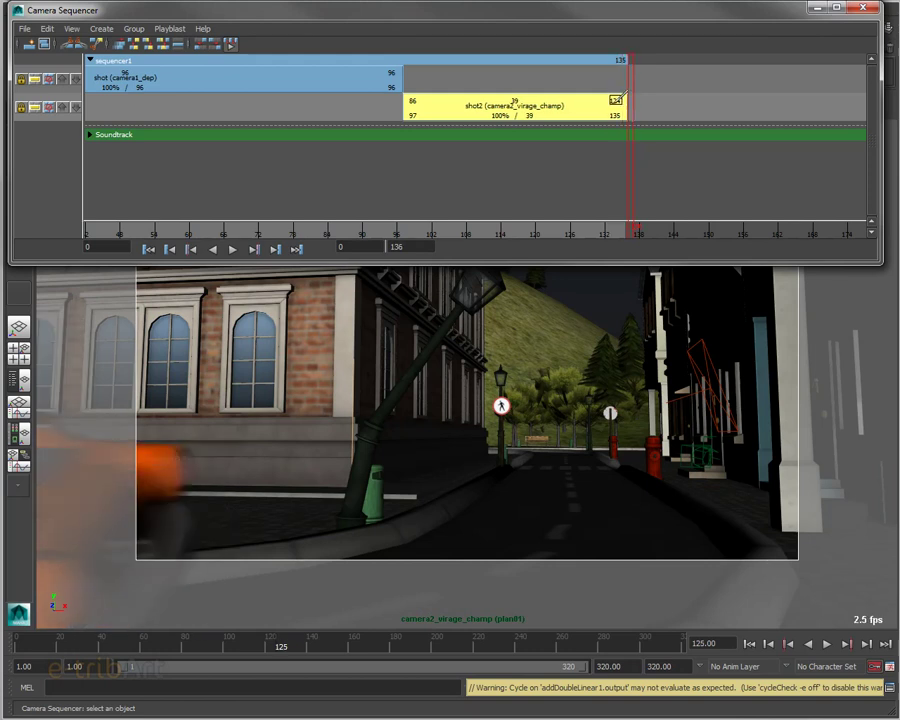
drag(626, 153, 620, 154)
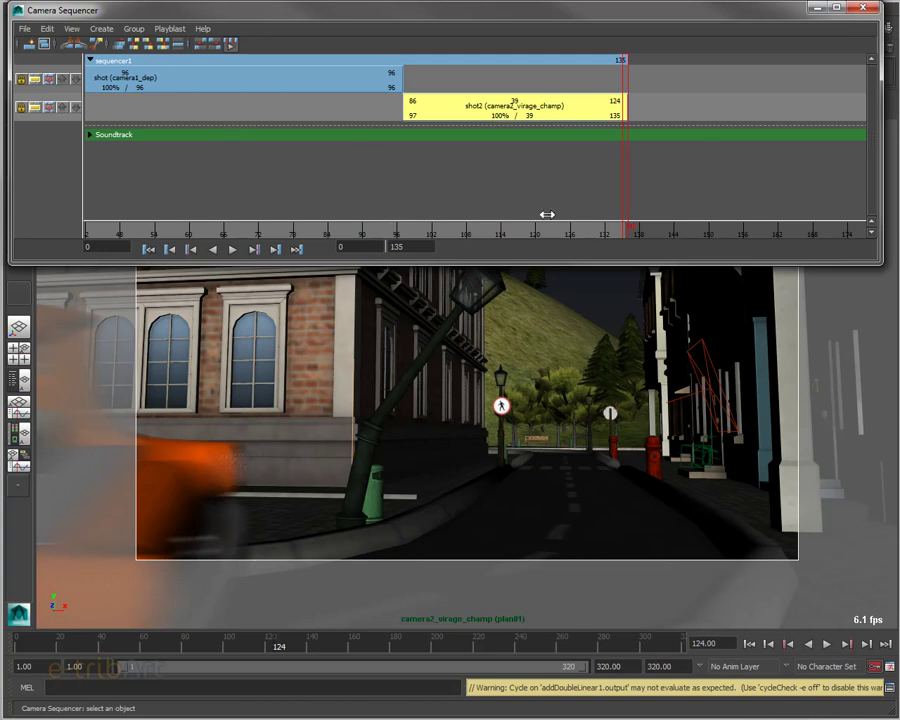
- Set shot2's Scale to 2 so it ends at sequence frame 174
double_click(514, 104)
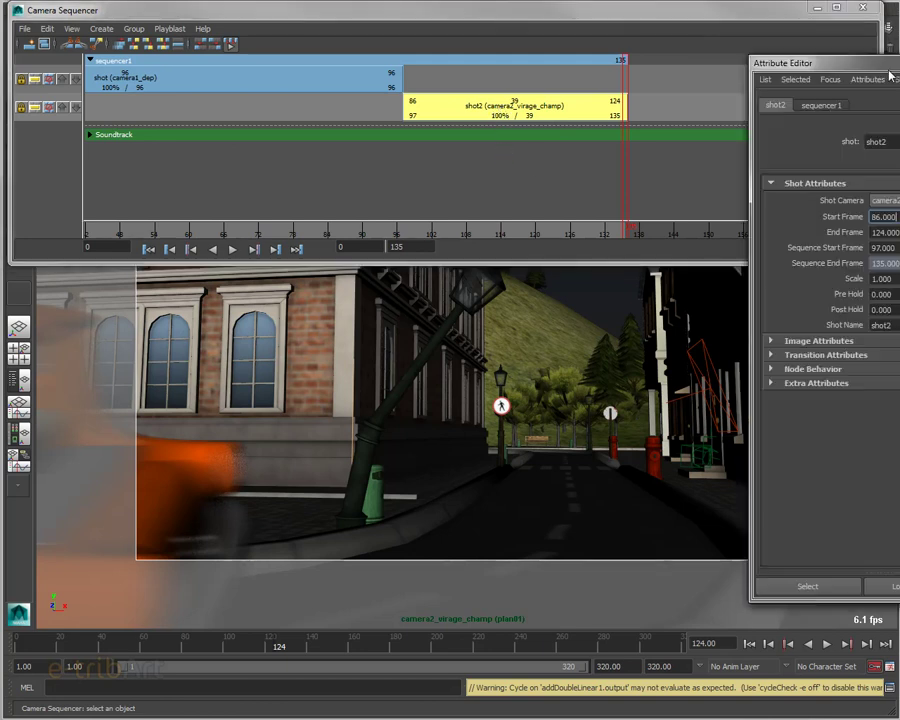
drag(800, 122, 116, 20)
key(Tab)
key(Tab)
key(Tab)
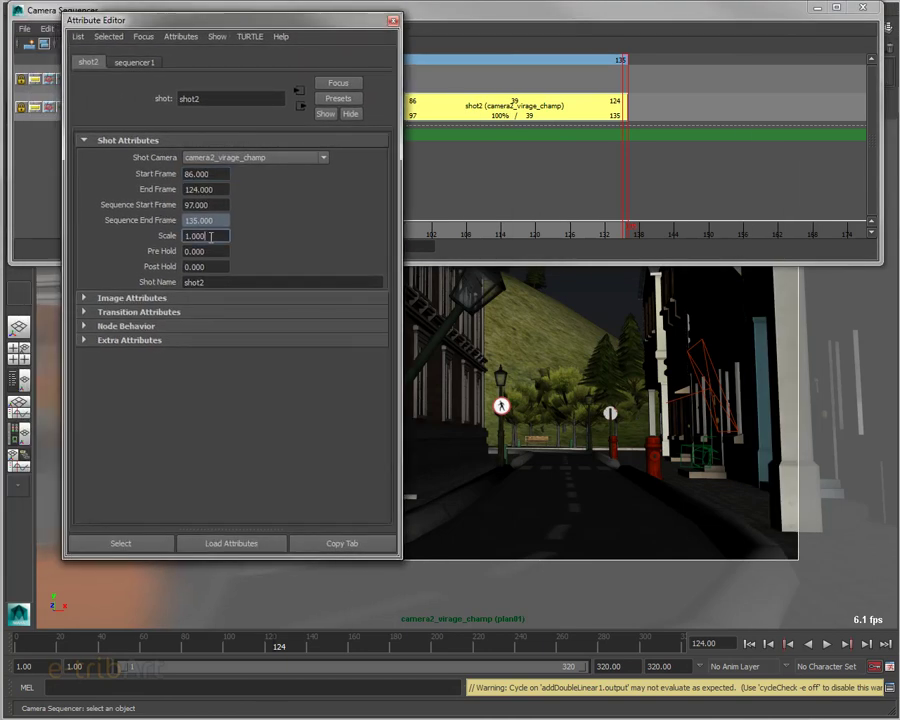
text(2)
key(Return)
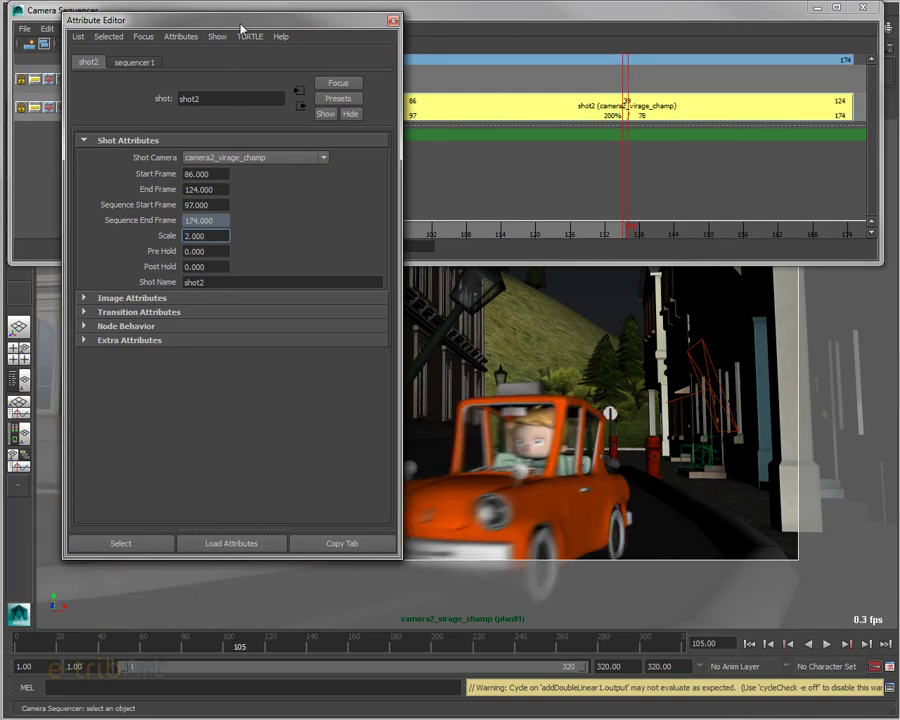
click(393, 20)
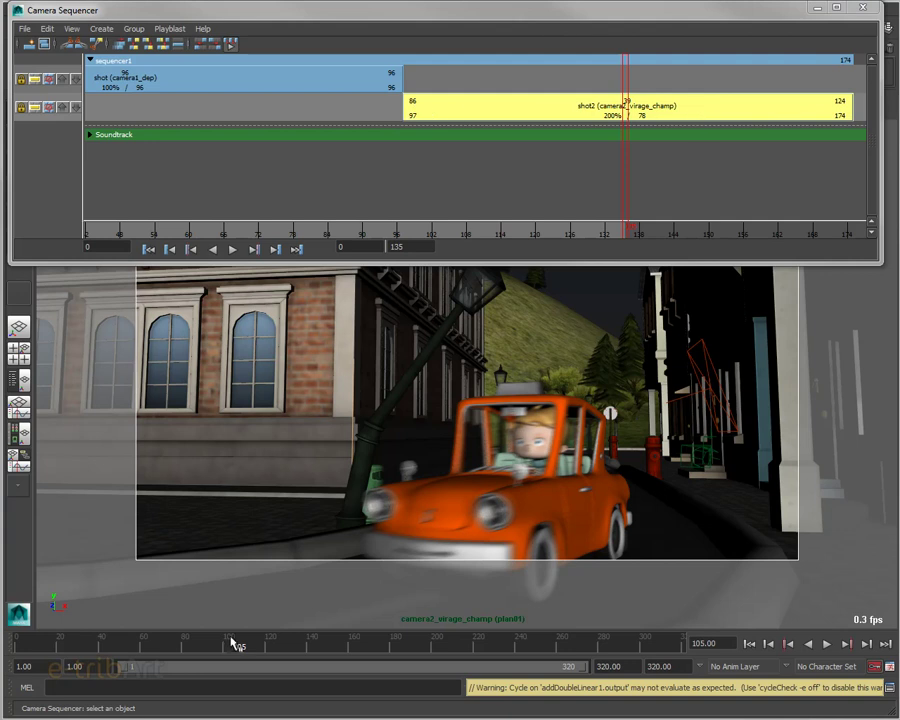
- Play and scrub the stretched shot2, then undo its scale back to 100%
key(alt+v)
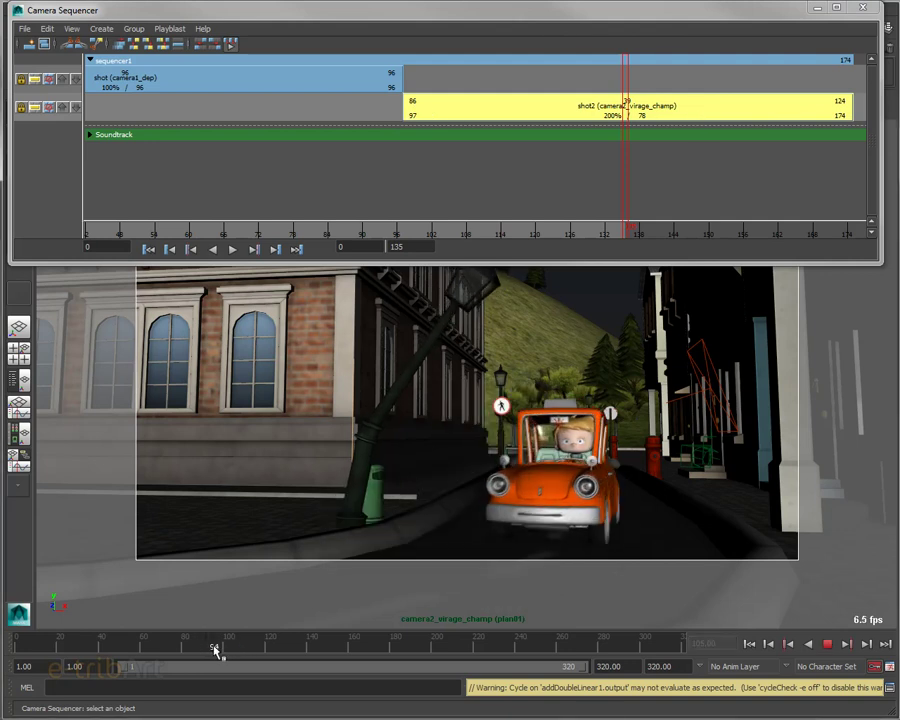
click(220, 648)
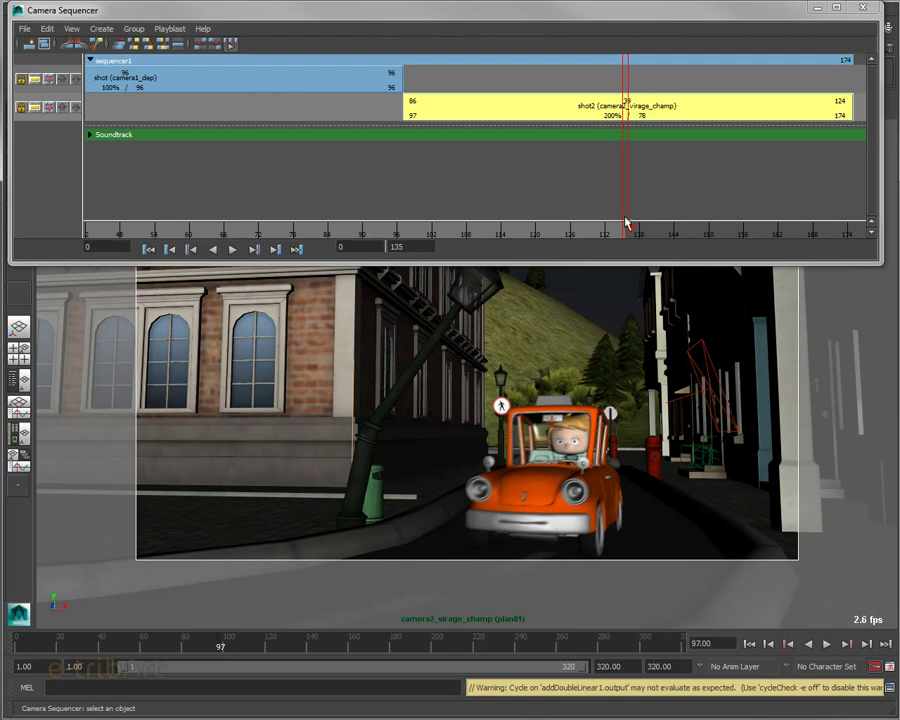
drag(618, 202, 400, 203)
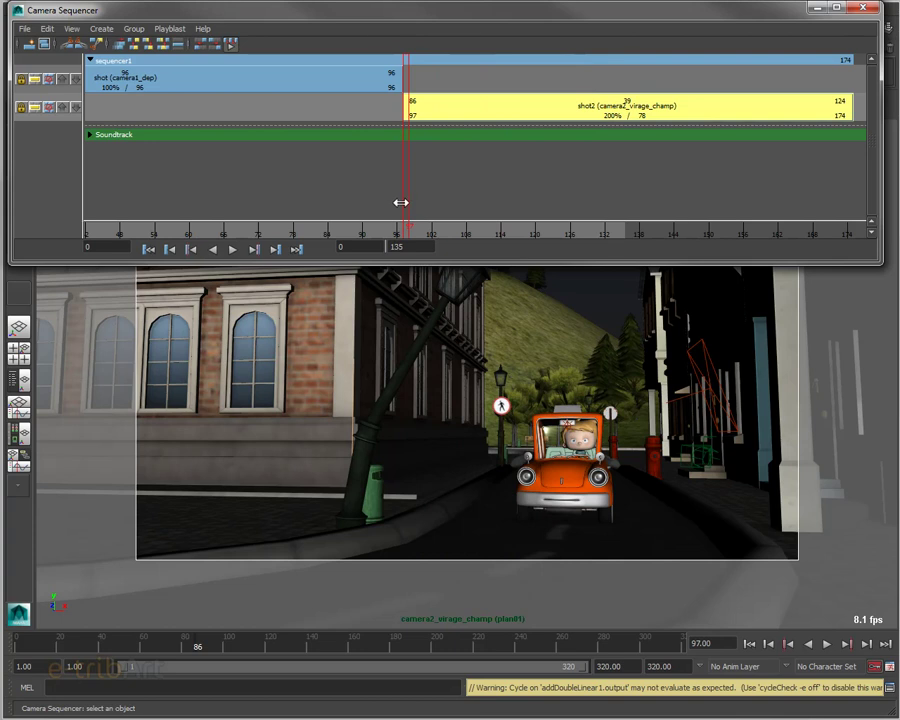
mouse_move(400, 203)
mouse_down()
mouse_move(852, 234)
mouse_move(650, 228)
mouse_up()
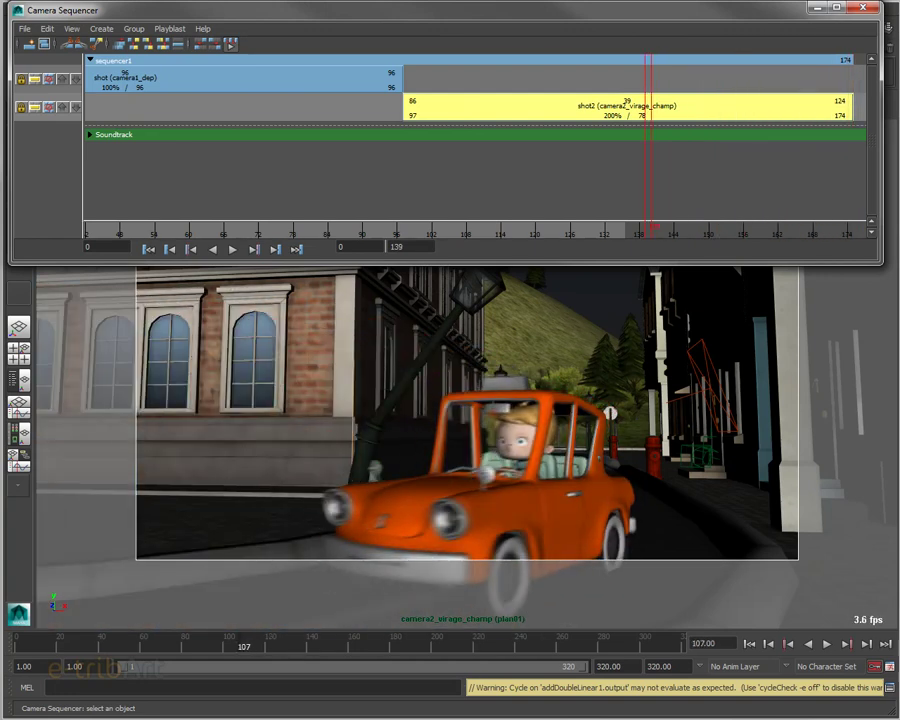
key(ctrl+z)
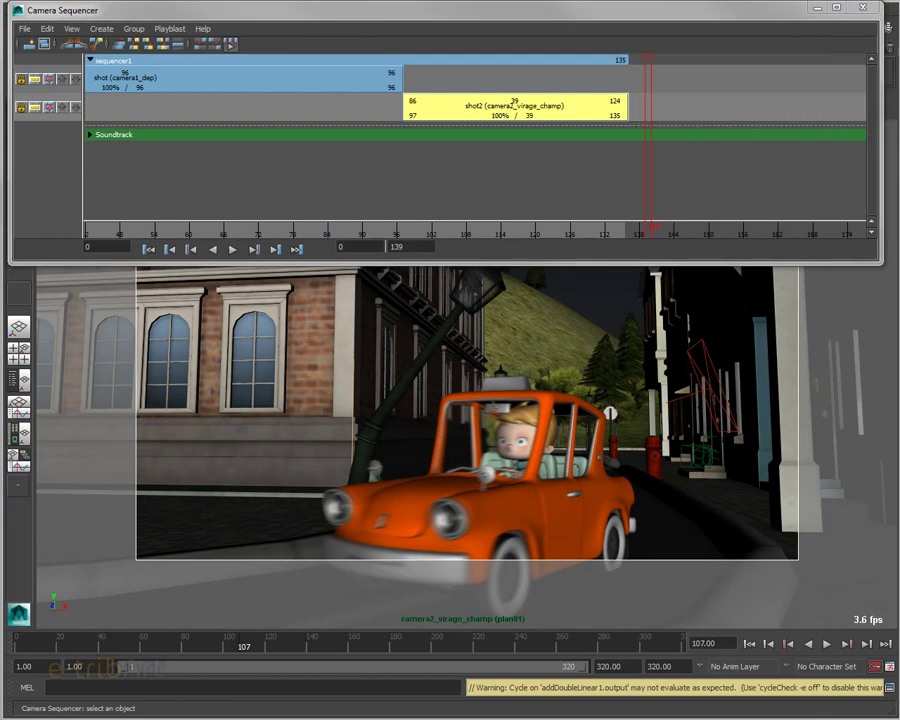
drag(645, 168, 361, 171)
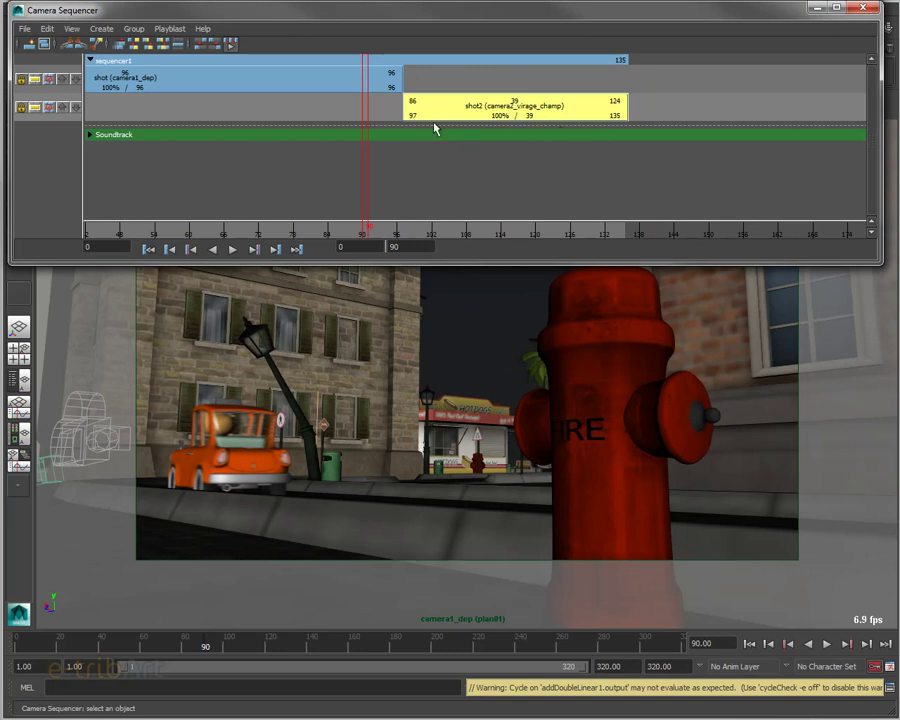
- Add a new shot3 and place it at sequence frame 136 after shot2
click(181, 100)
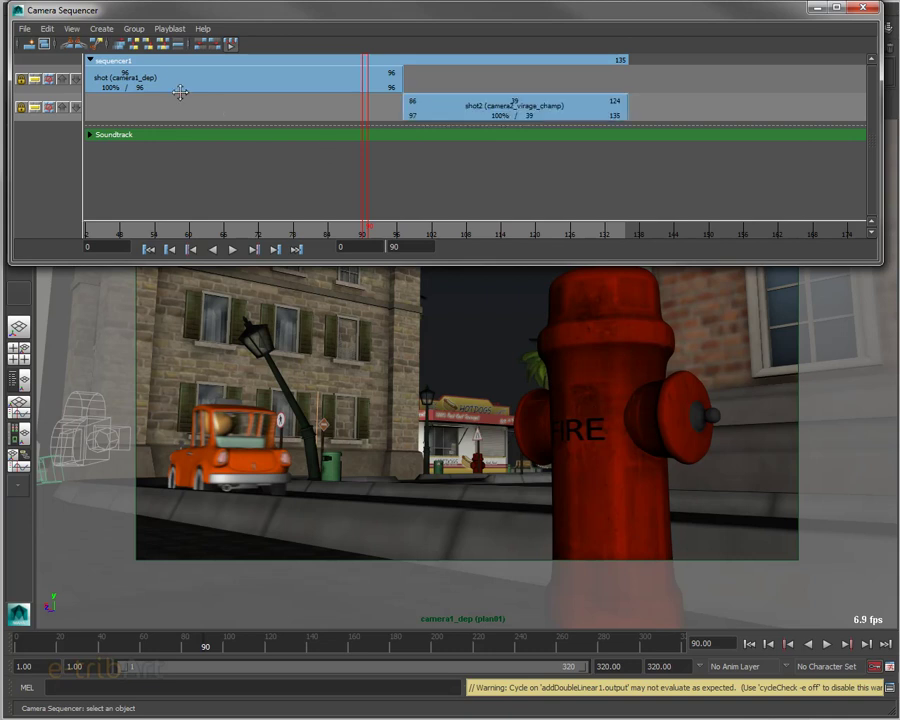
click(101, 28)
click(111, 50)
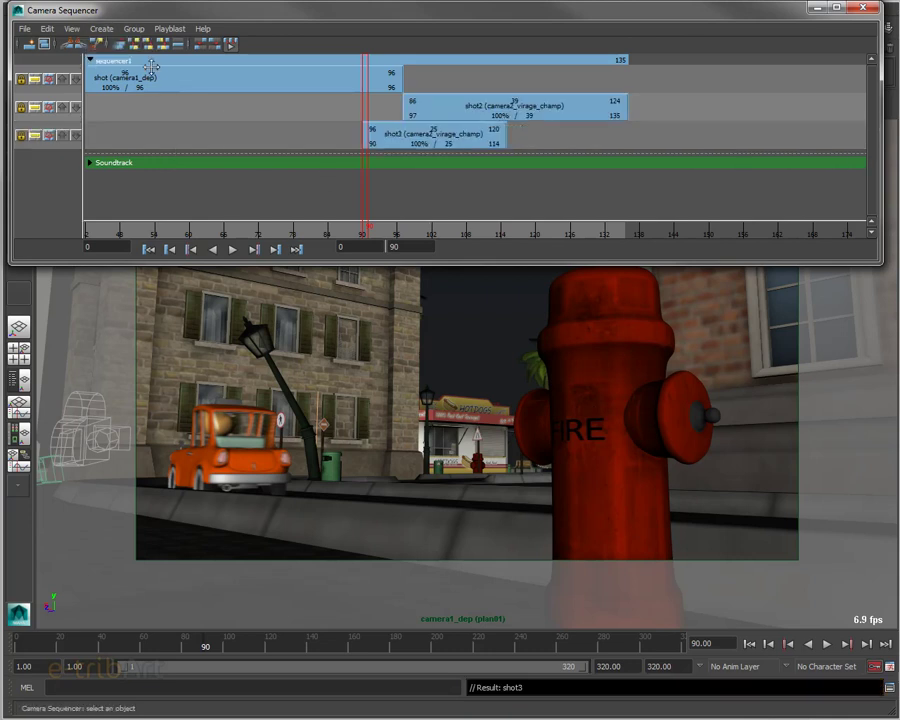
drag(451, 145, 712, 157)
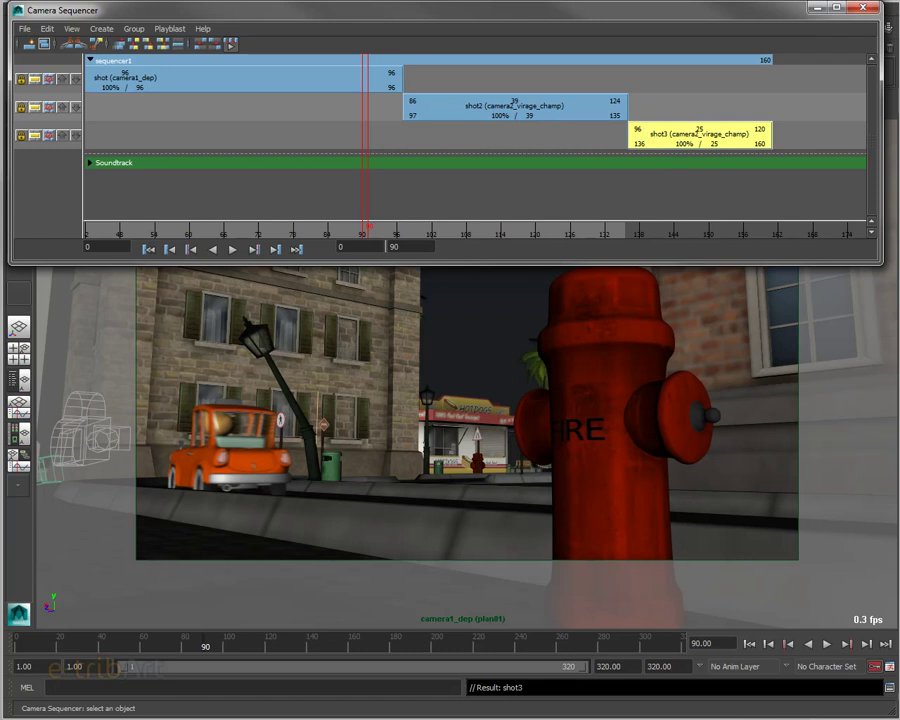
- Set shot3's Start Frame to 114 and End Frame to 144
key(ctrl+a)
drag(873, 130, 220, 69)
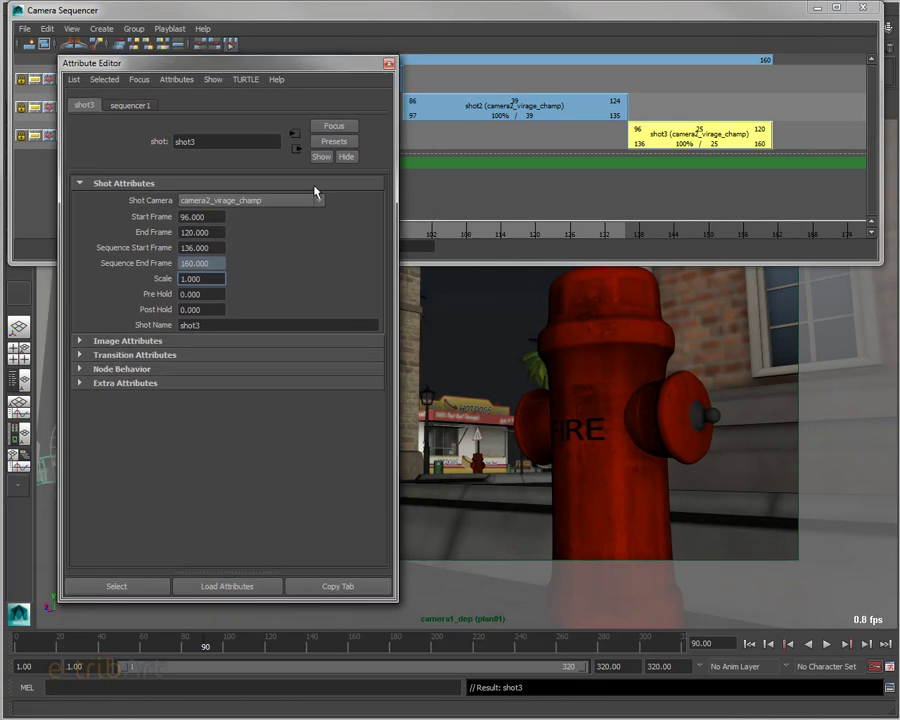
click(214, 216)
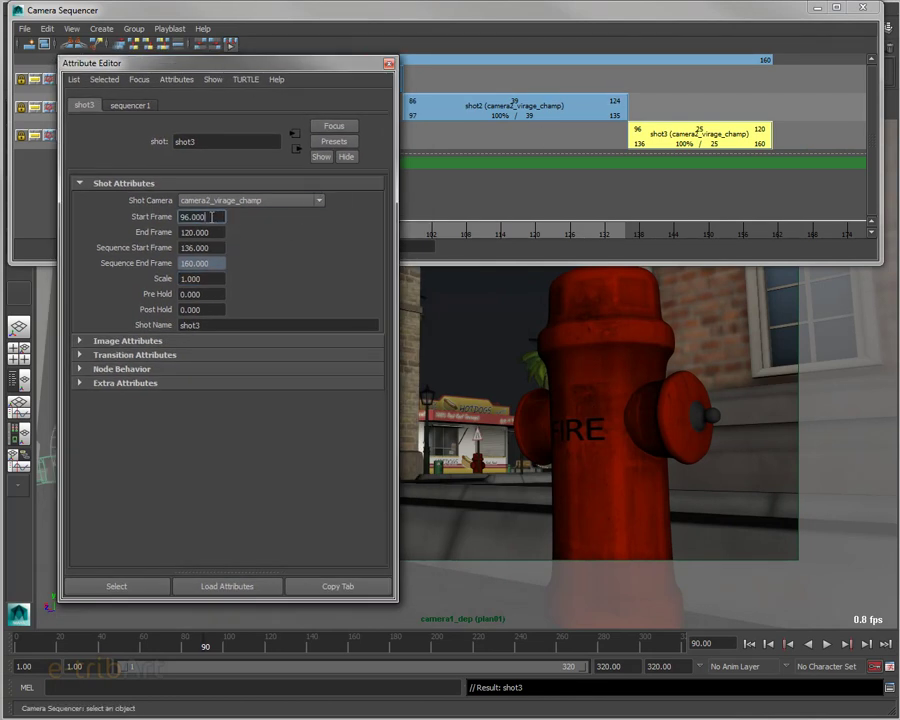
drag(217, 216, 125, 216)
text(114)
key(Tab)
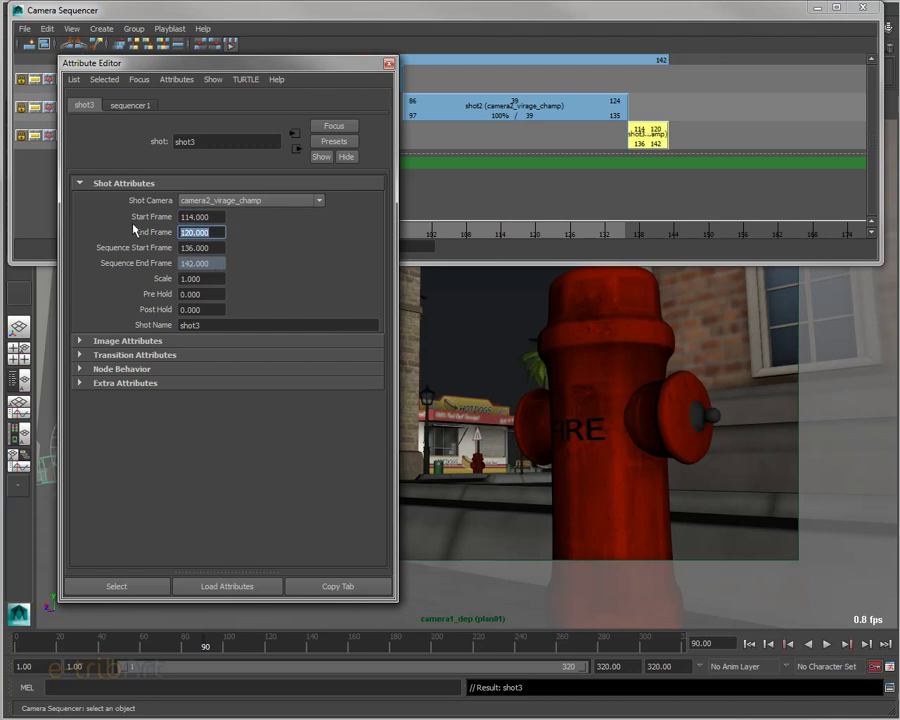
text(144)
key(Return)
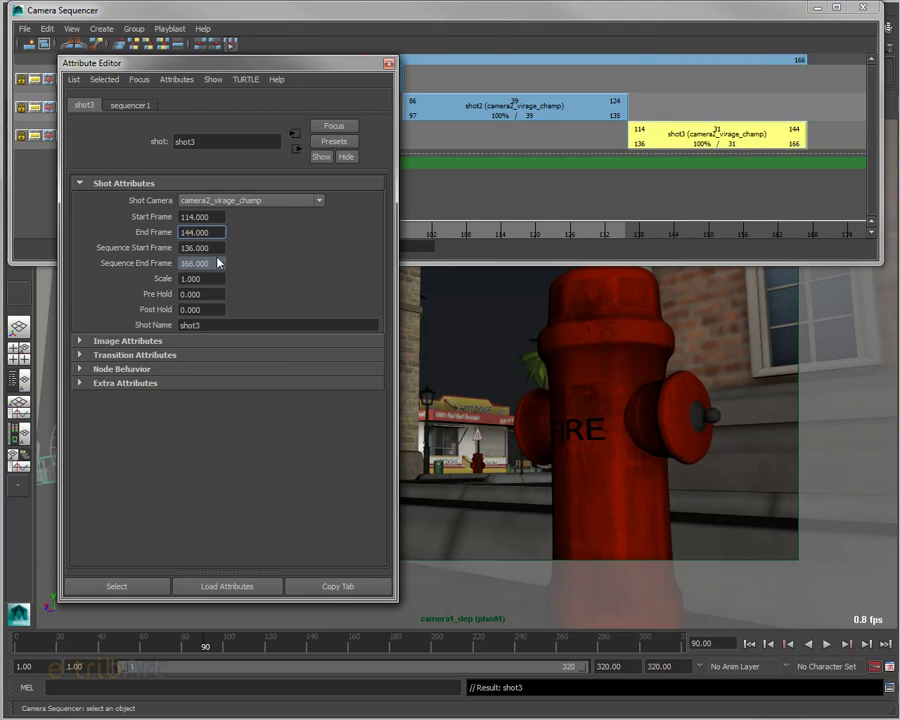
drag(180, 62, 895, 64)
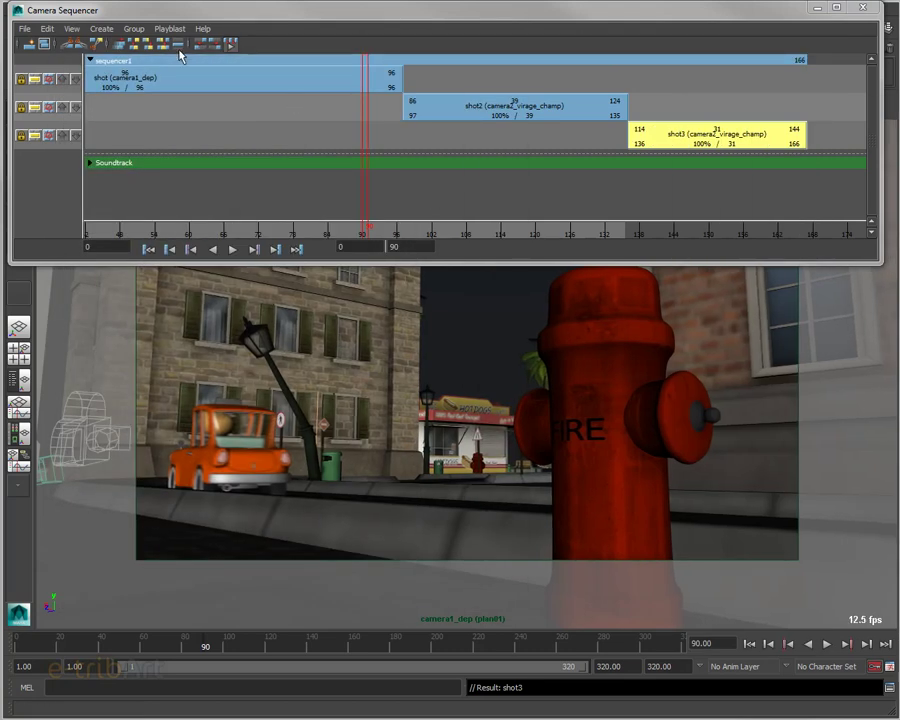
- Assign camera2_virage_contre_champ as shot3's camera and scrub through shot3 to check it
middle_drag(362, 191, 626, 200)
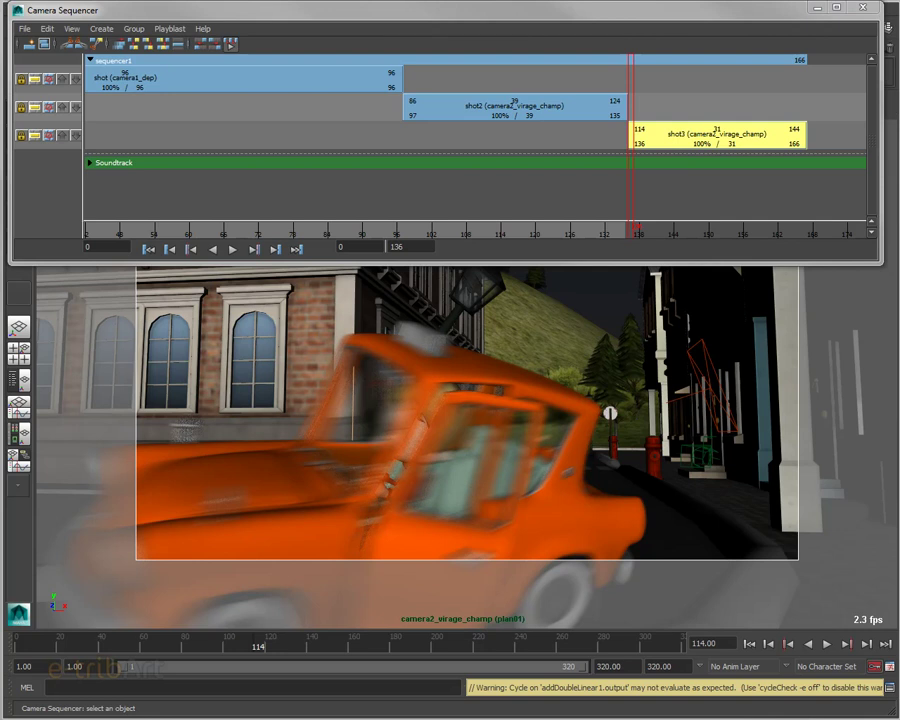
key(ctrl+a)
drag(416, 40, 229, 40)
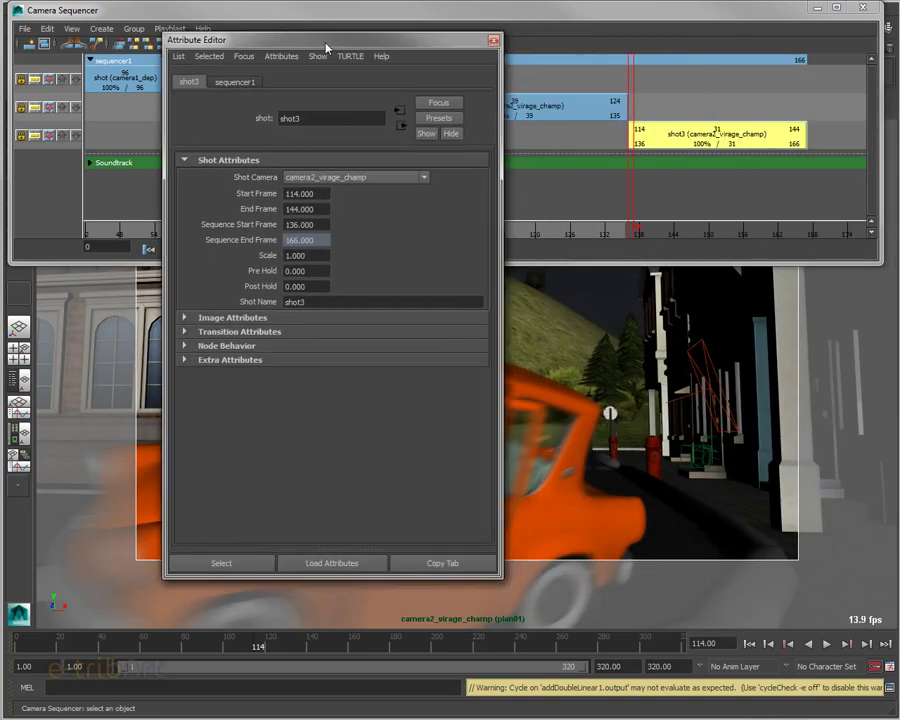
click(330, 177)
click(330, 217)
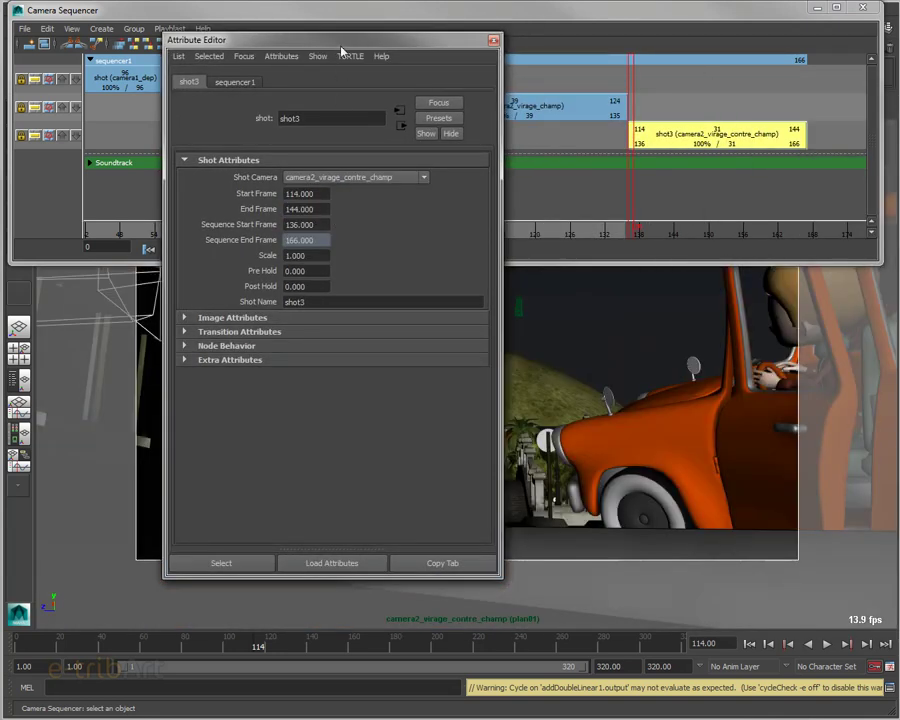
drag(340, 40, 688, 77)
click(841, 77)
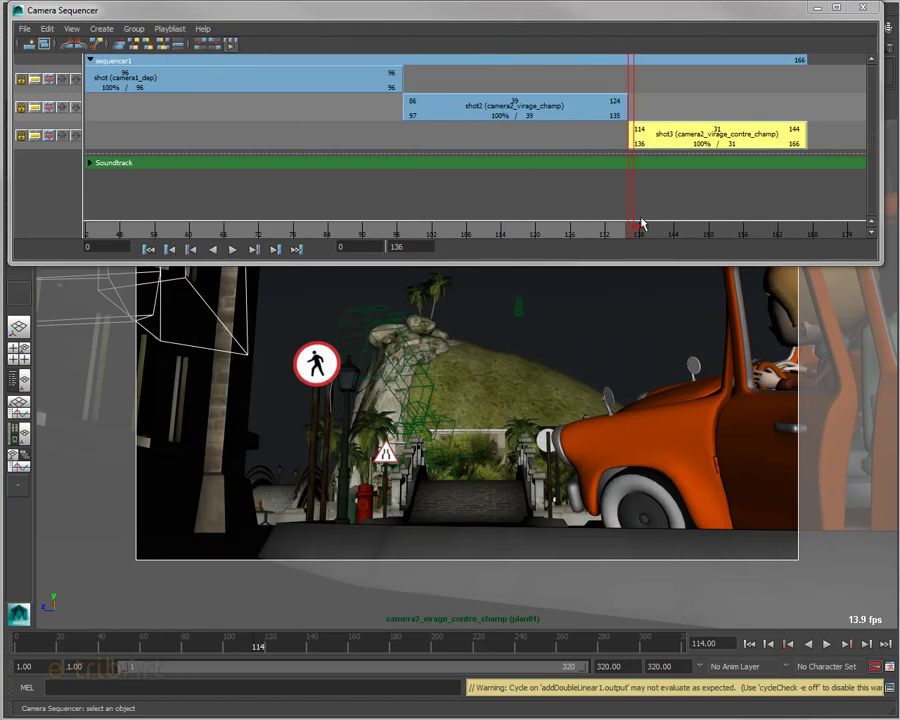
drag(627, 213, 800, 224)
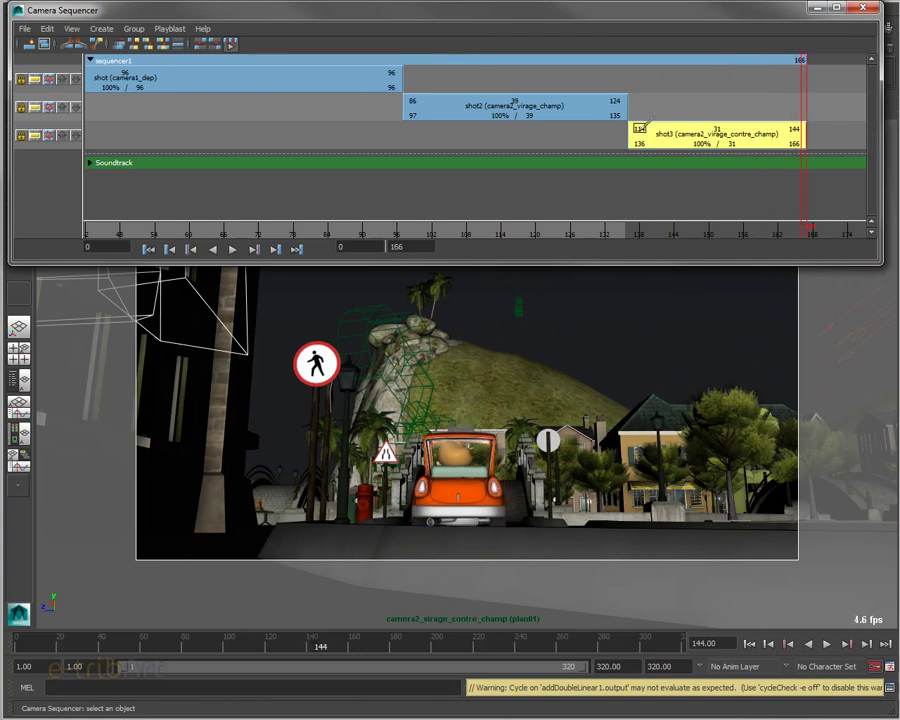
- Set shot3's Start Frame to 120 so it covers sequence frames 136–160, then close its attributes
key(ctrl+a)
drag(238, 60, 160, 62)
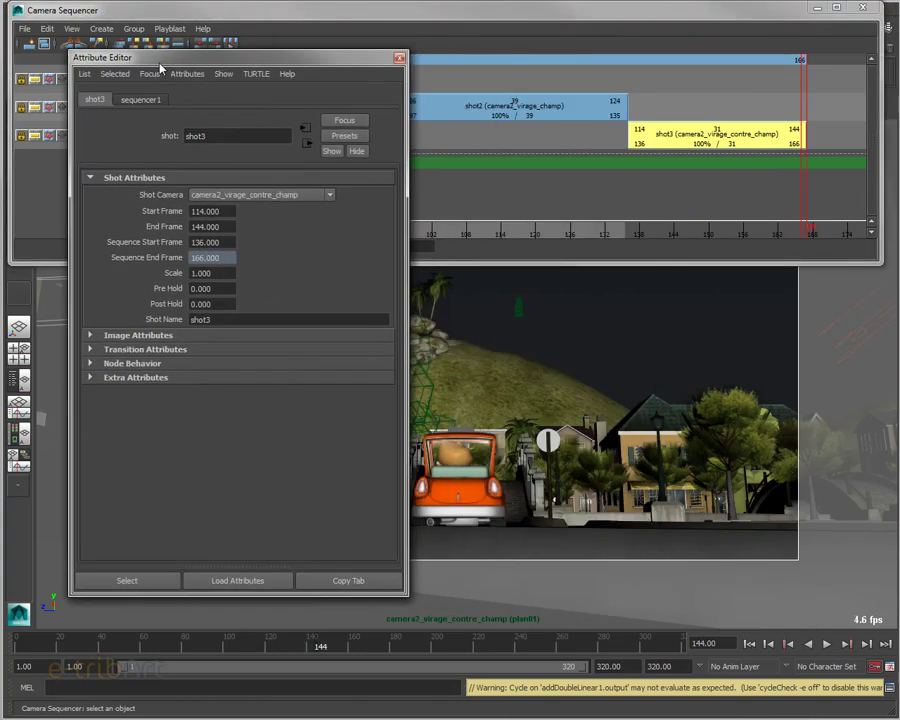
click(214, 213)
text(12)
text(0)
key(Return)
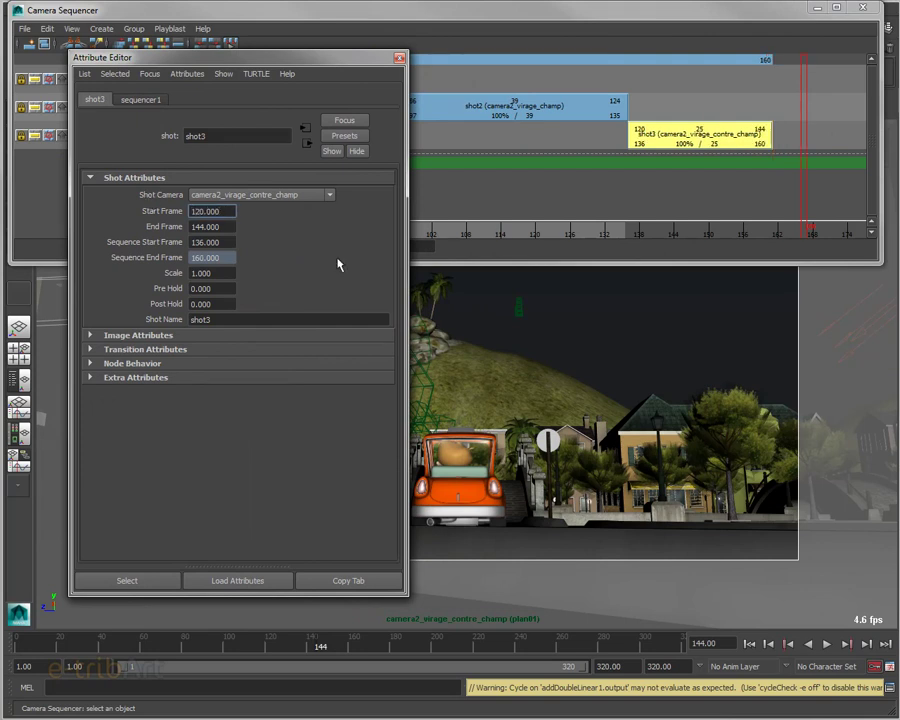
drag(803, 190, 622, 191)
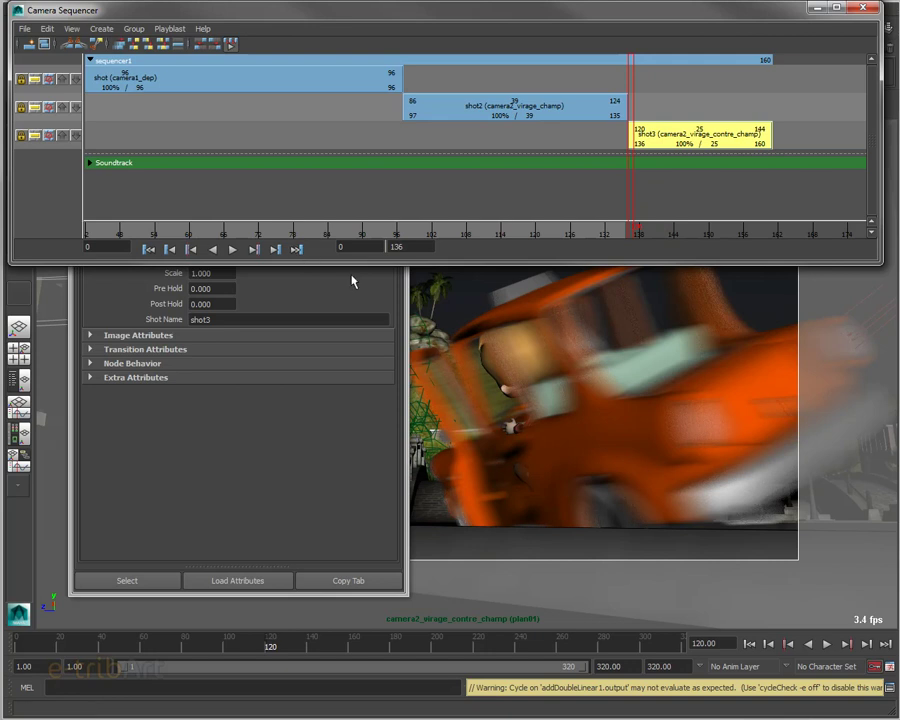
mouse_move(361, 16)
mouse_down()
mouse_move(438, 10)
mouse_move(348, 18)
mouse_up()
click(243, 153)
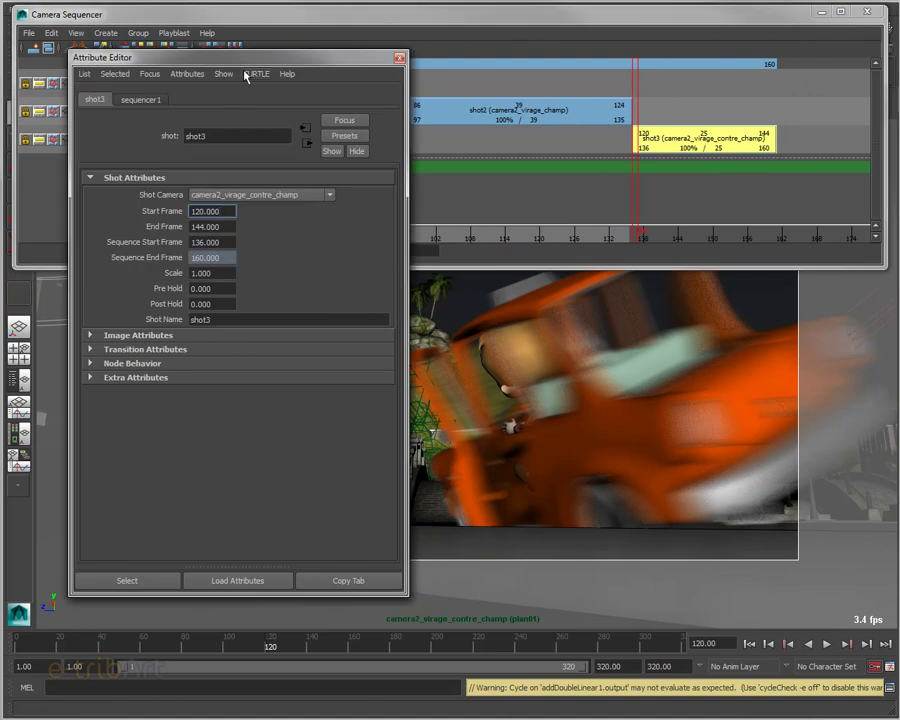
key(ctrl+a)
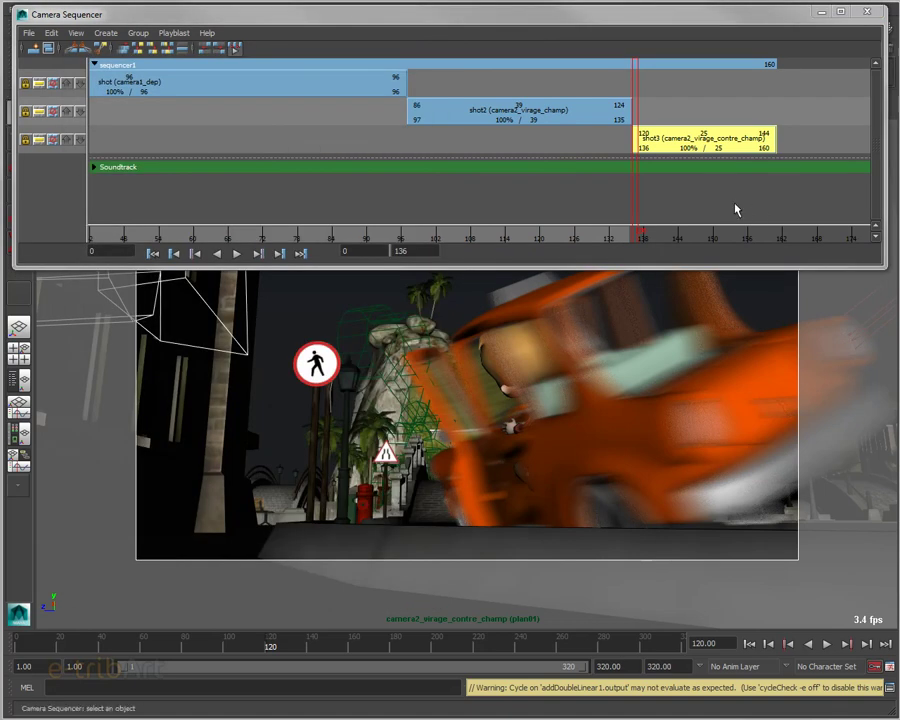
- Scrub shot3 to frame 144, stretch the sequencer window taller, and toggle shot1's mute on and off
drag(632, 211, 770, 216)
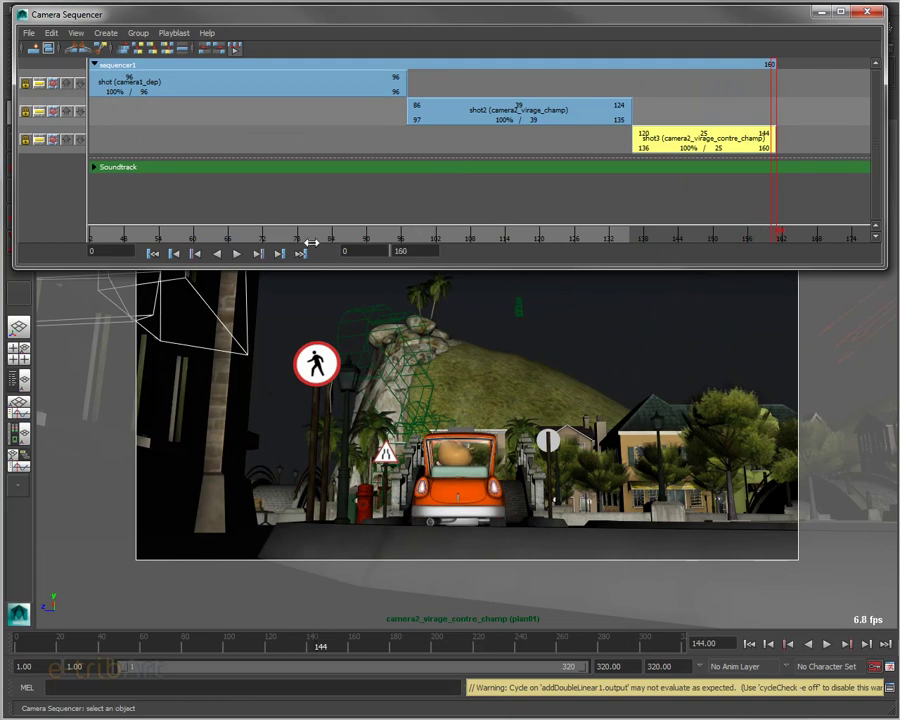
drag(352, 265, 352, 299)
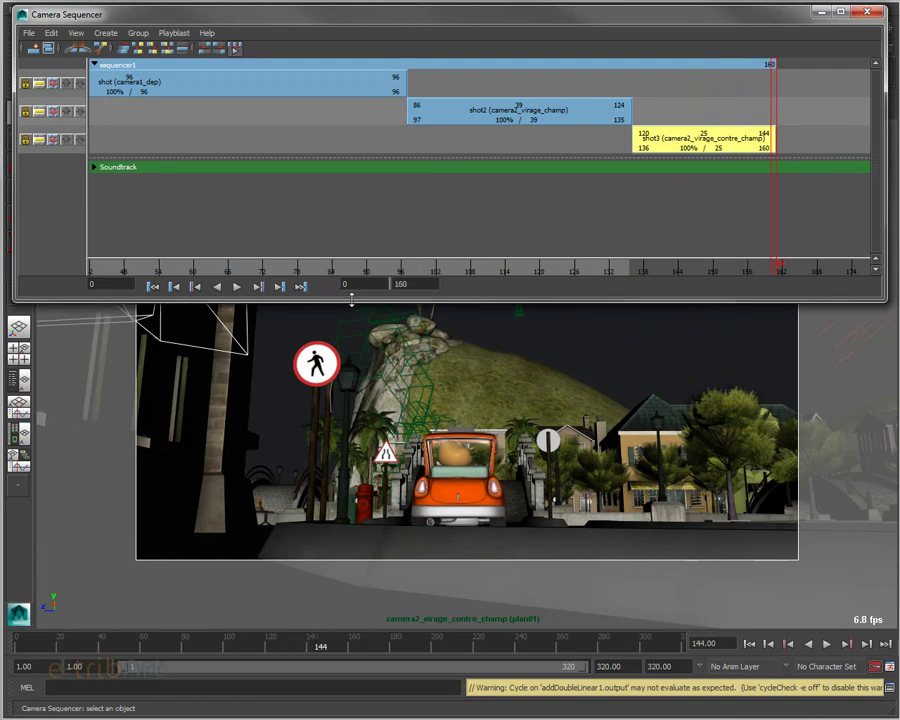
drag(337, 20, 337, 32)
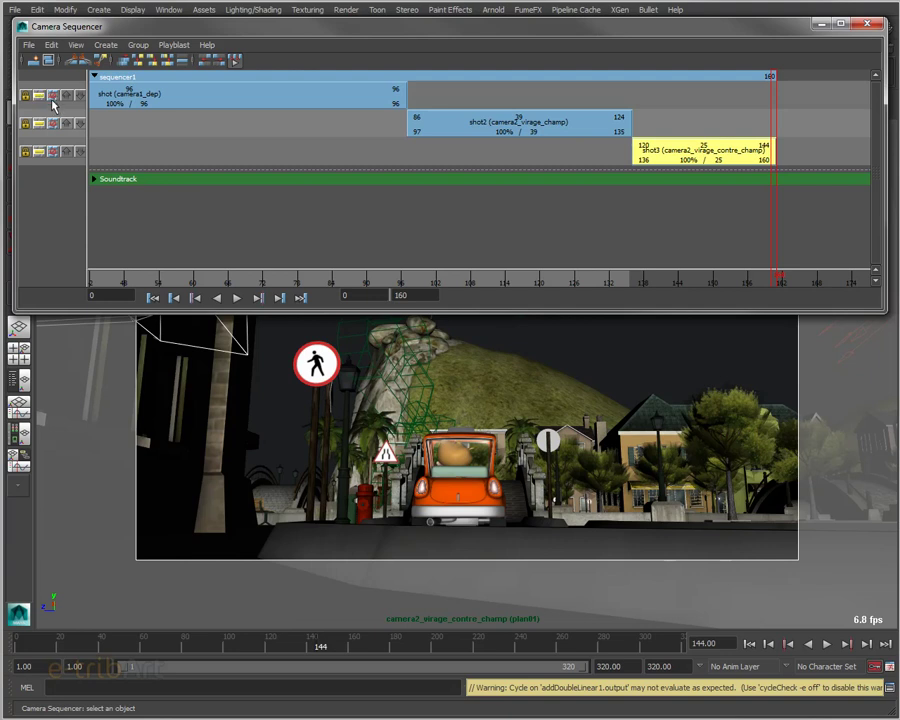
click(53, 97)
click(53, 97)
- Turn on Ripple Edit, try sliding shot2 later, and undo the move
click(165, 95)
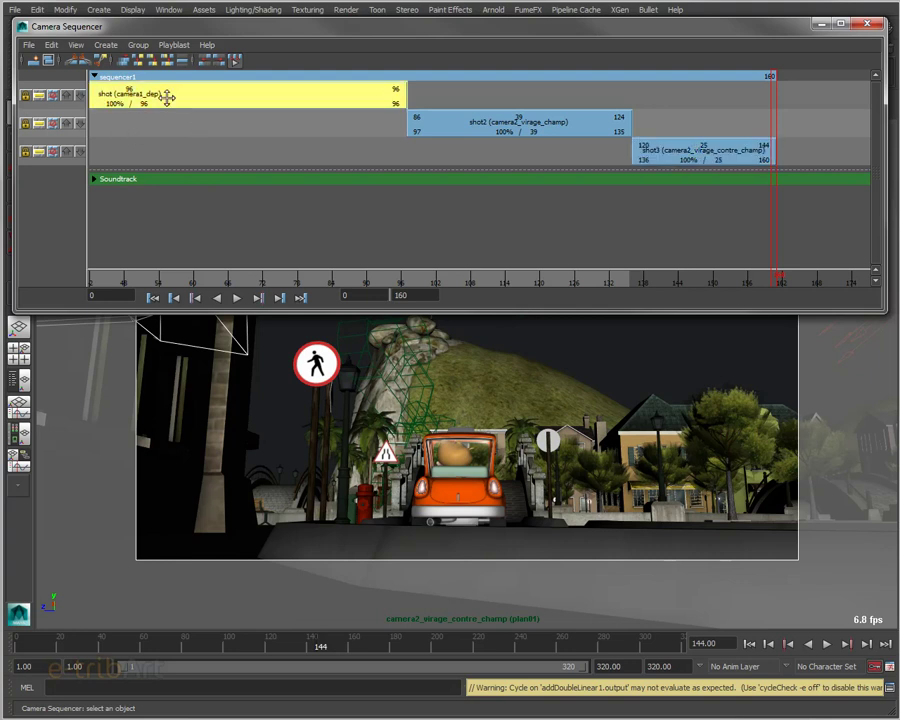
click(415, 125)
click(647, 147)
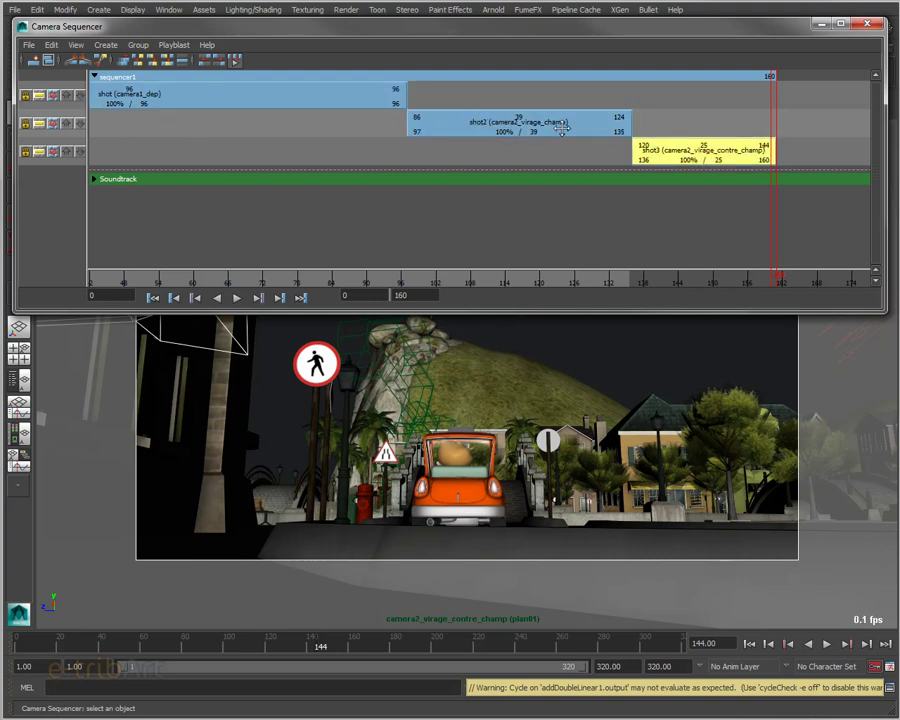
click(51, 45)
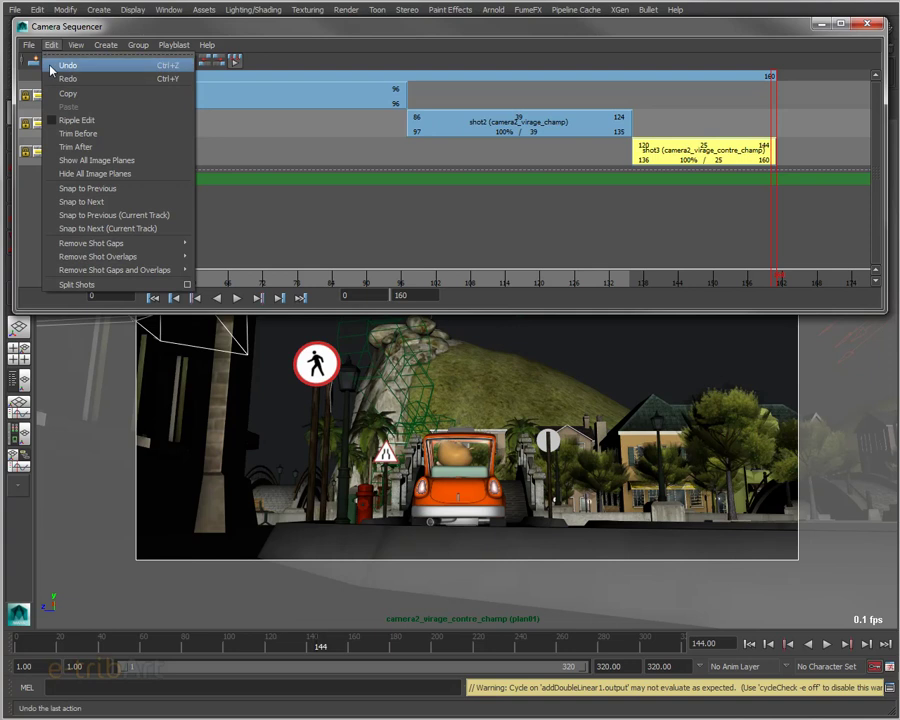
click(68, 121)
click(467, 129)
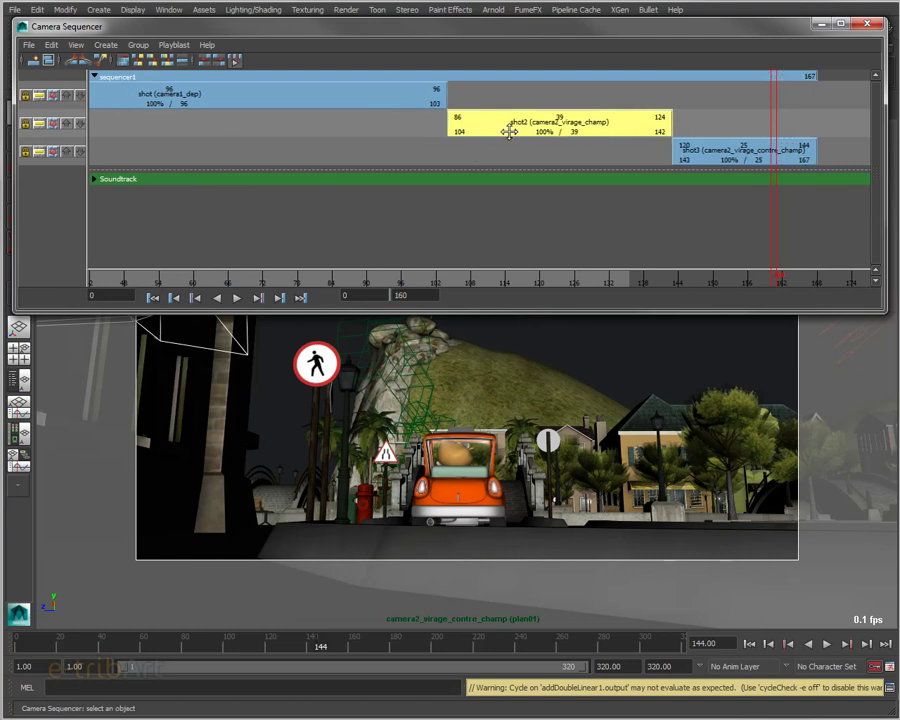
drag(467, 129, 470, 133)
key(ctrl+z)
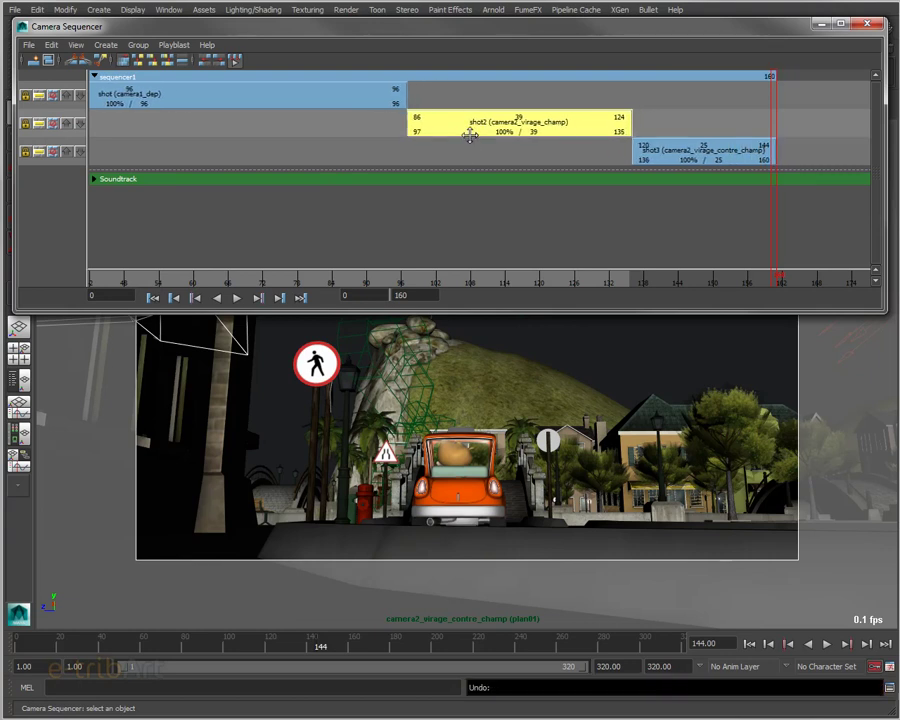
- Trial-trim shot2's end to 147 and start to 98, then restore both edges
scroll(462, 146, down, 2)
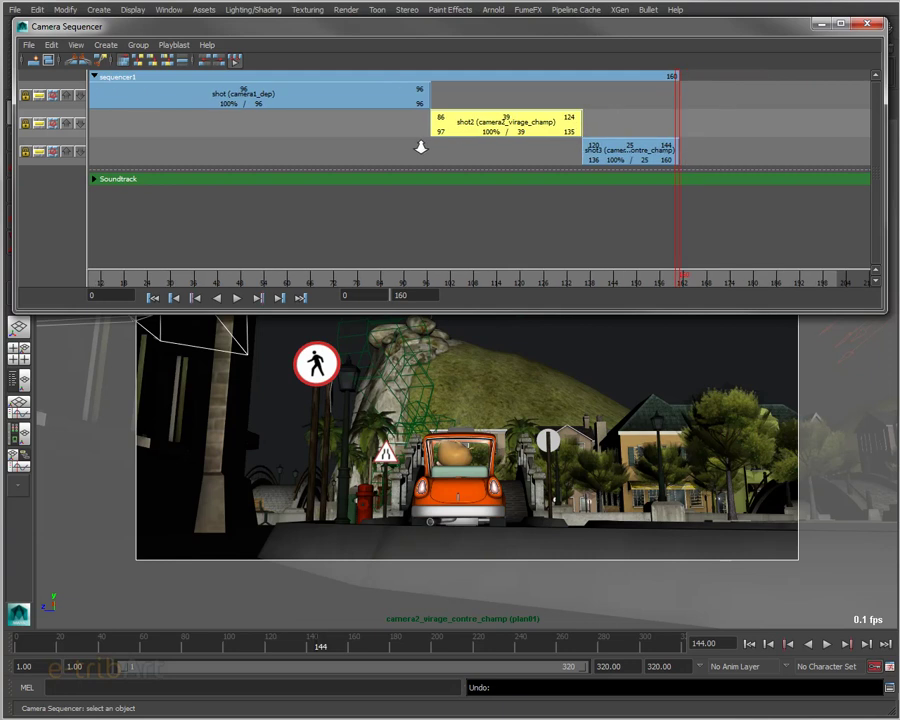
drag(446, 120, 461, 127)
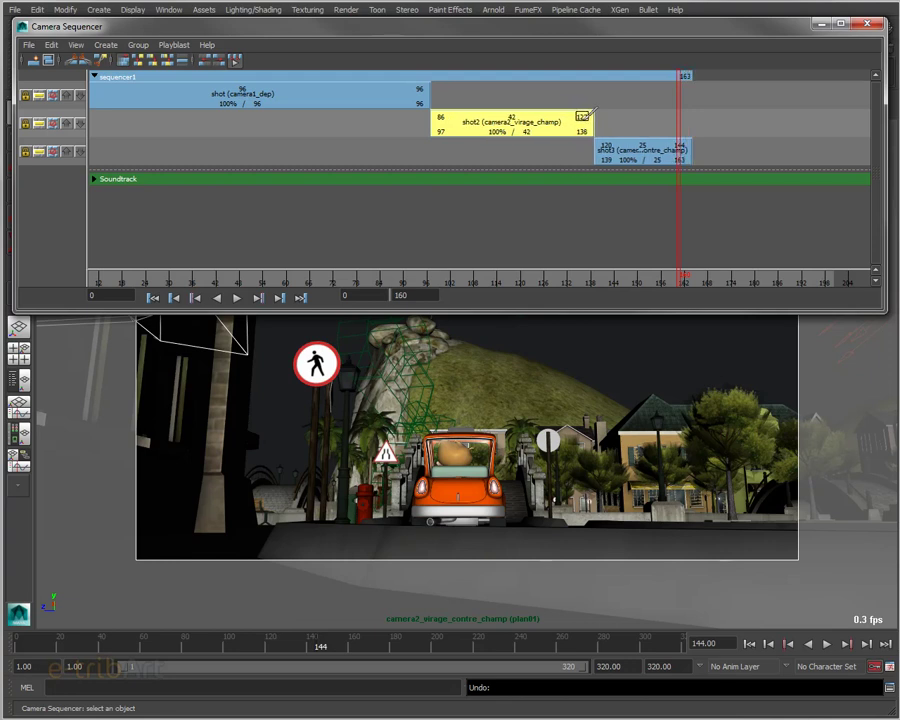
drag(580, 113, 626, 113)
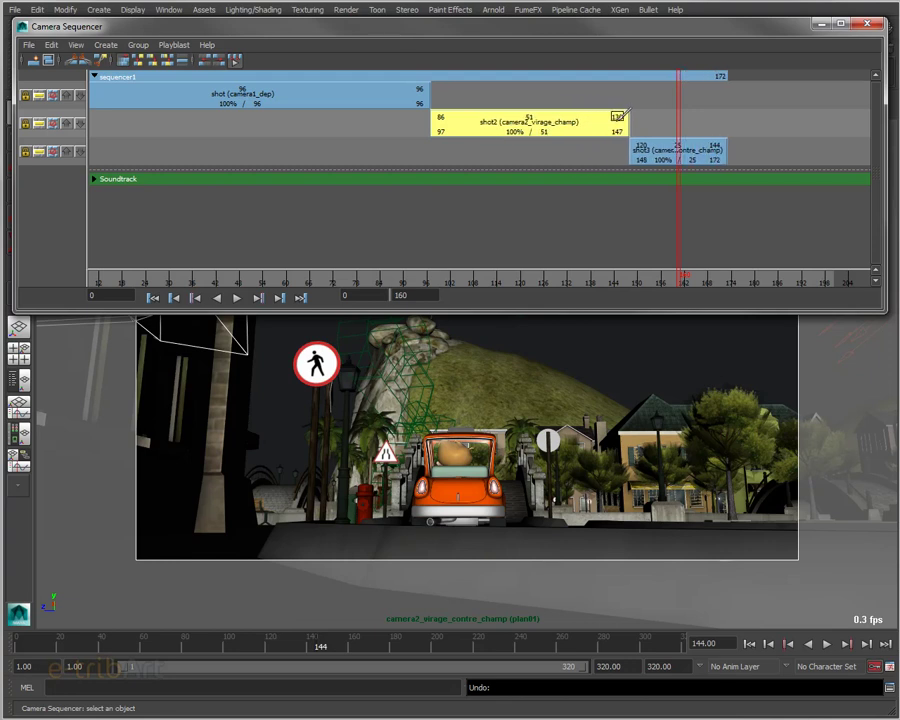
drag(626, 113, 573, 127)
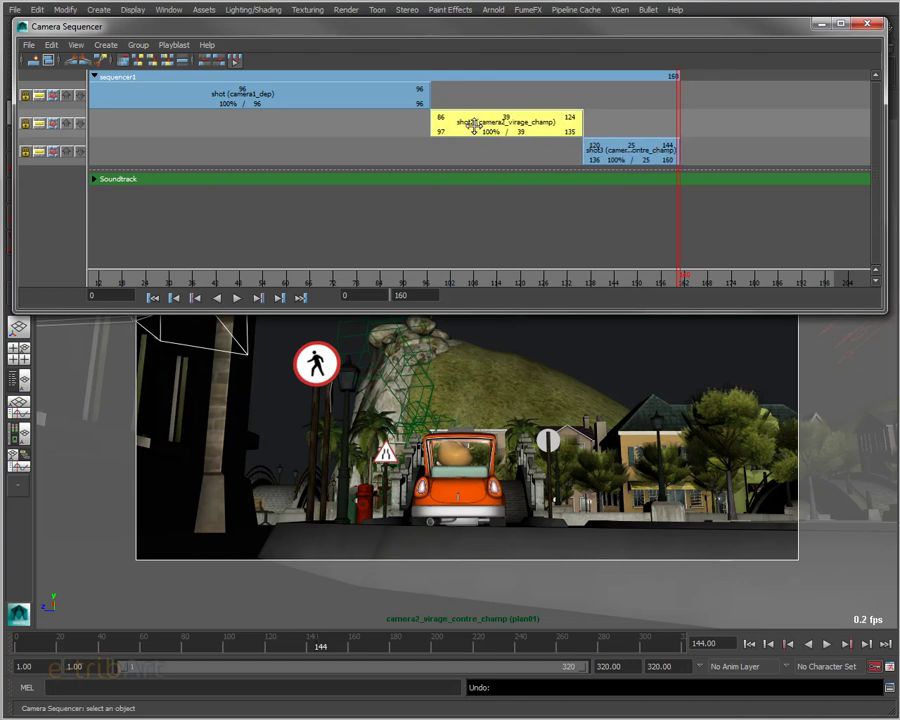
drag(441, 117, 446, 117)
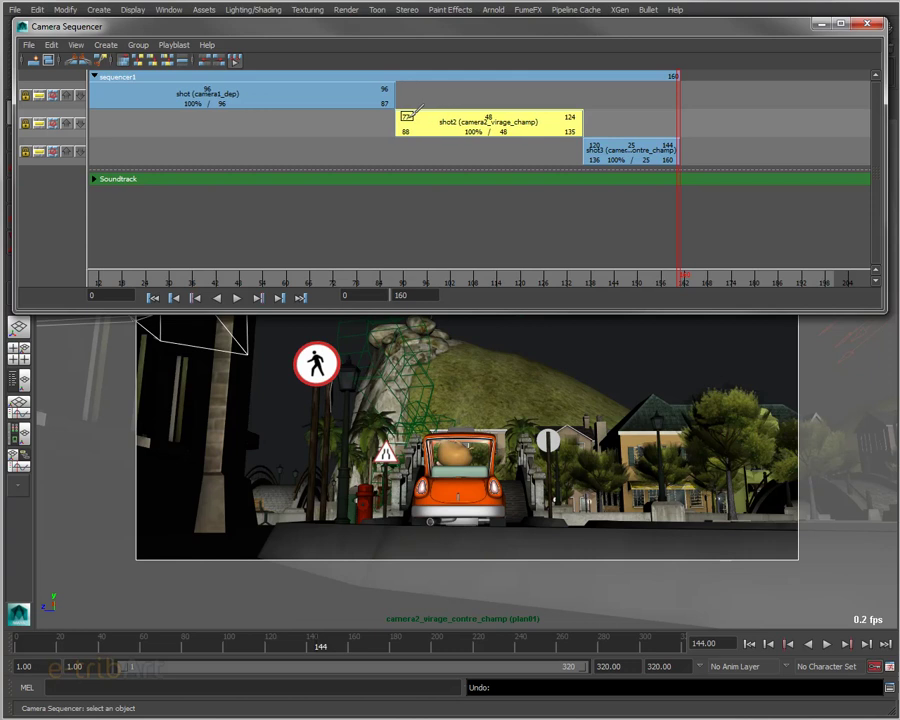
drag(447, 117, 442, 117)
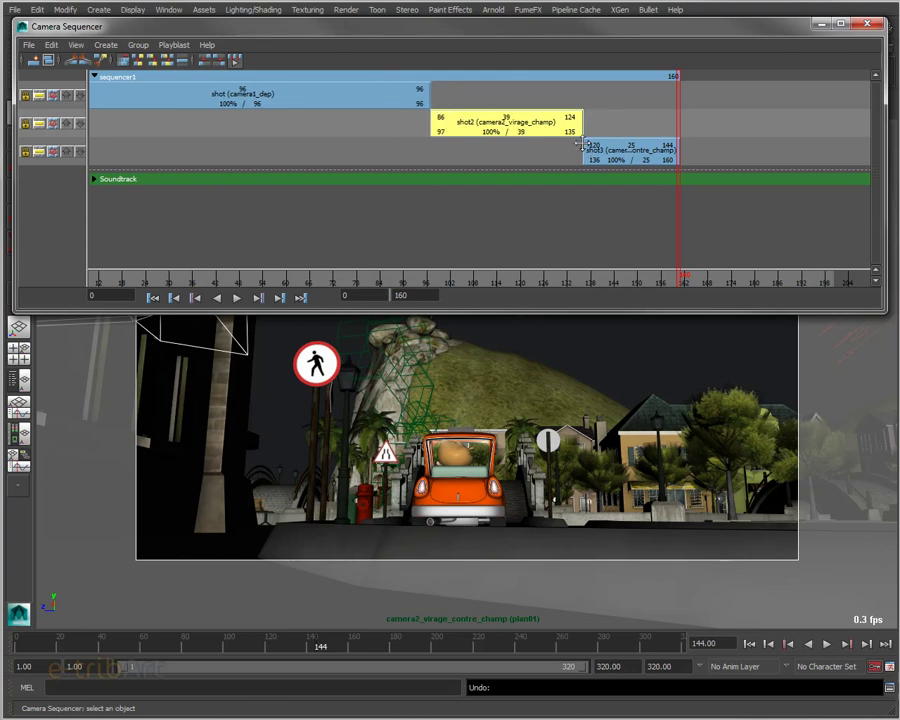
- With Ripple Edit off, move shot3 to 153–177 and shot2 to 106–144, then select all three shots
click(48, 45)
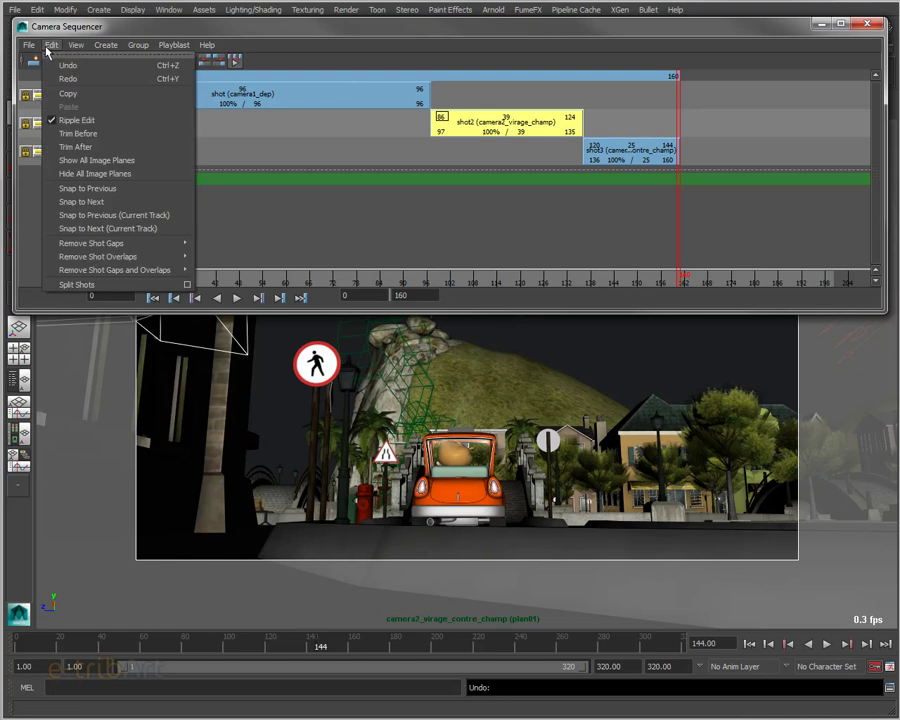
click(80, 121)
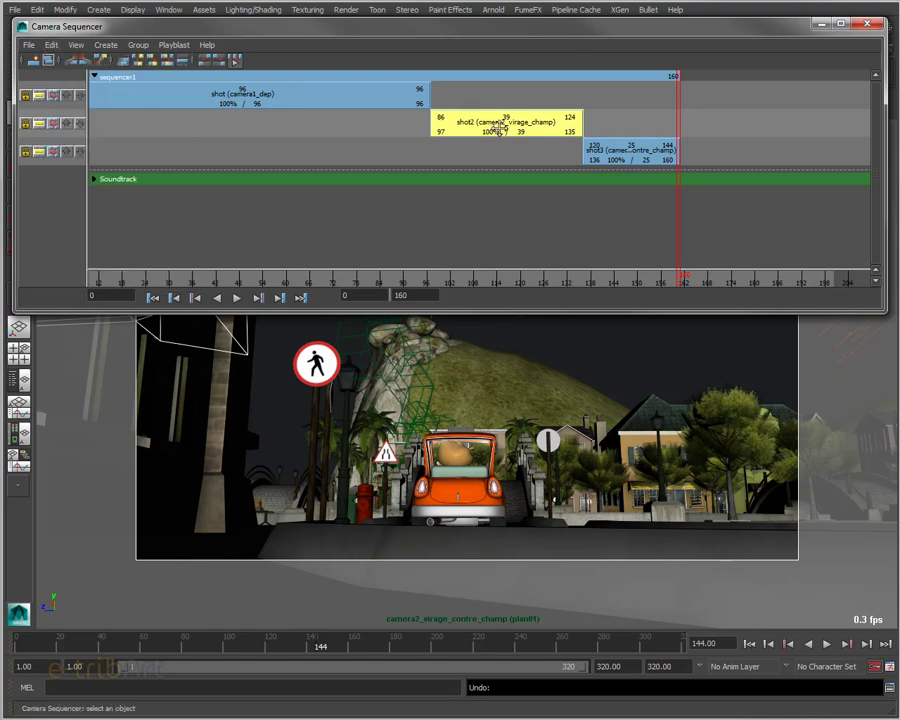
click(615, 152)
drag(615, 152, 634, 152)
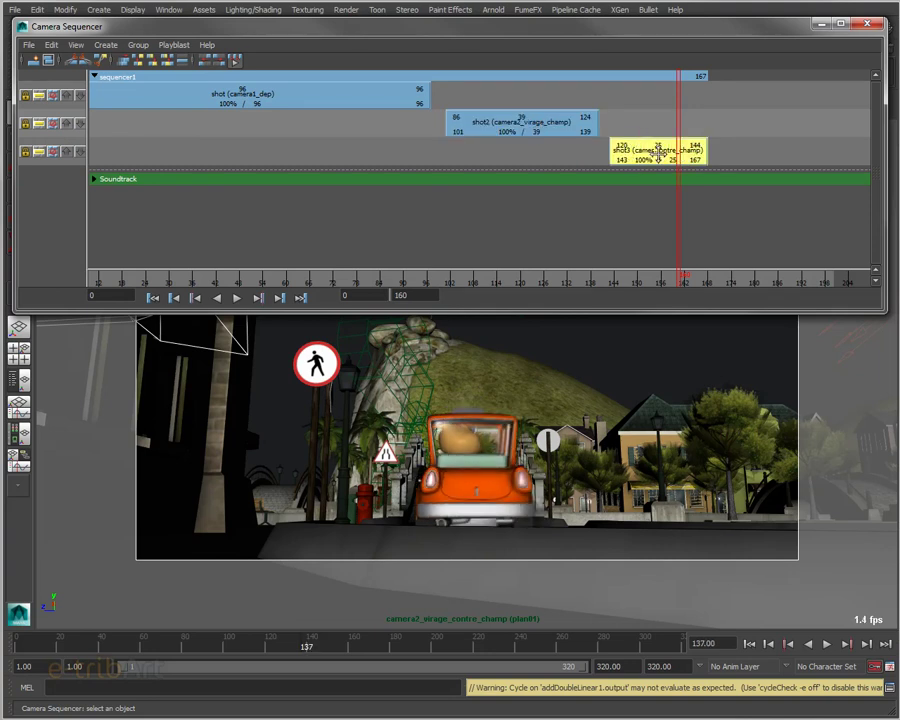
drag(524, 116, 544, 118)
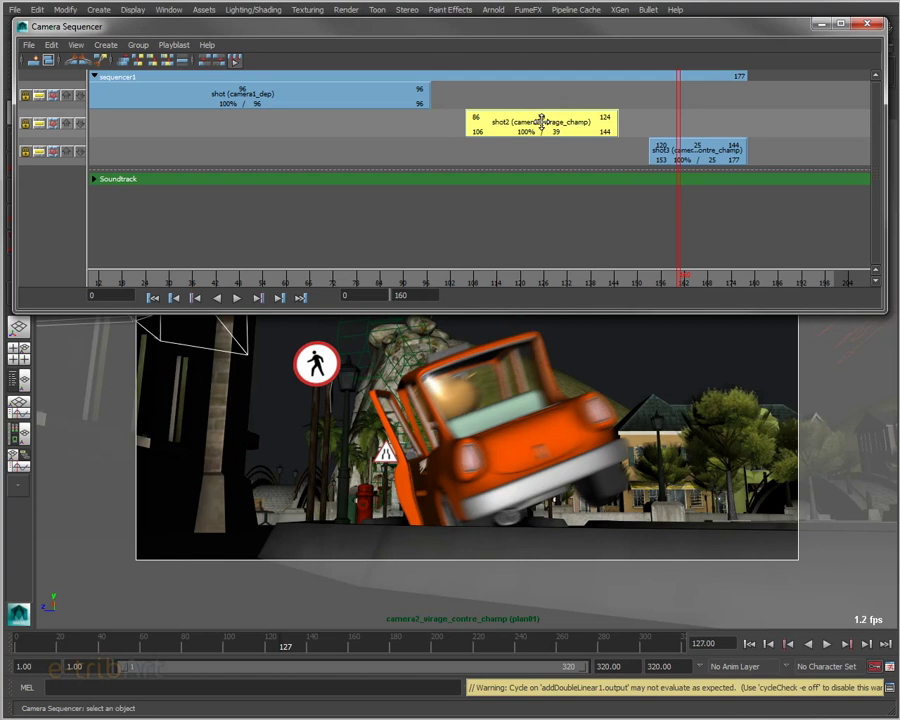
click(356, 88)
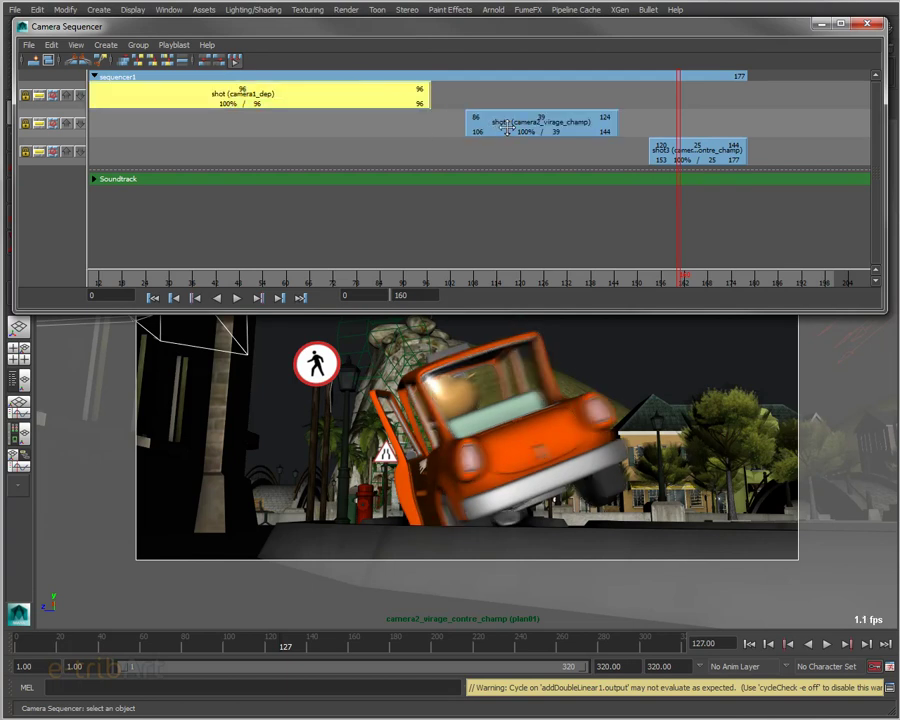
shift+click(692, 148)
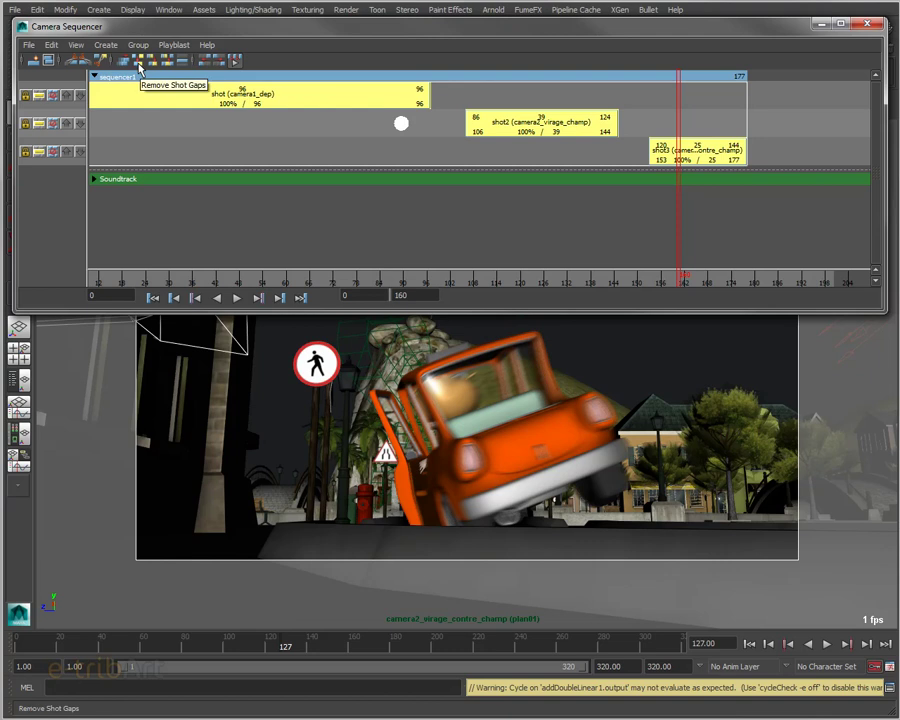
- Remove the shot gaps, then overlap shot2 at 80–118 and shot3 at 110–134
click(139, 67)
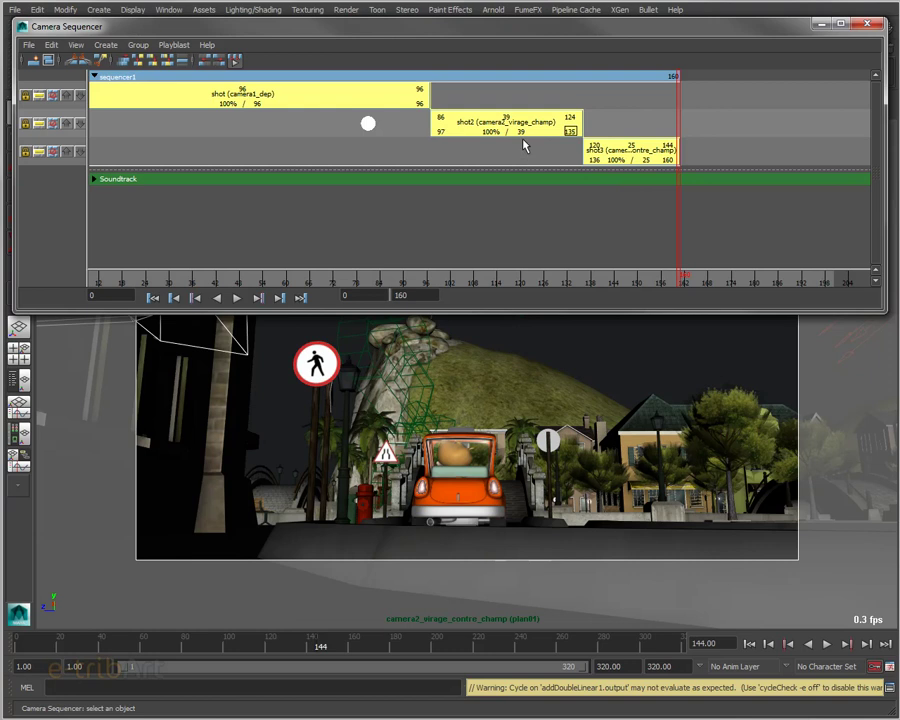
drag(689, 132, 315, 85)
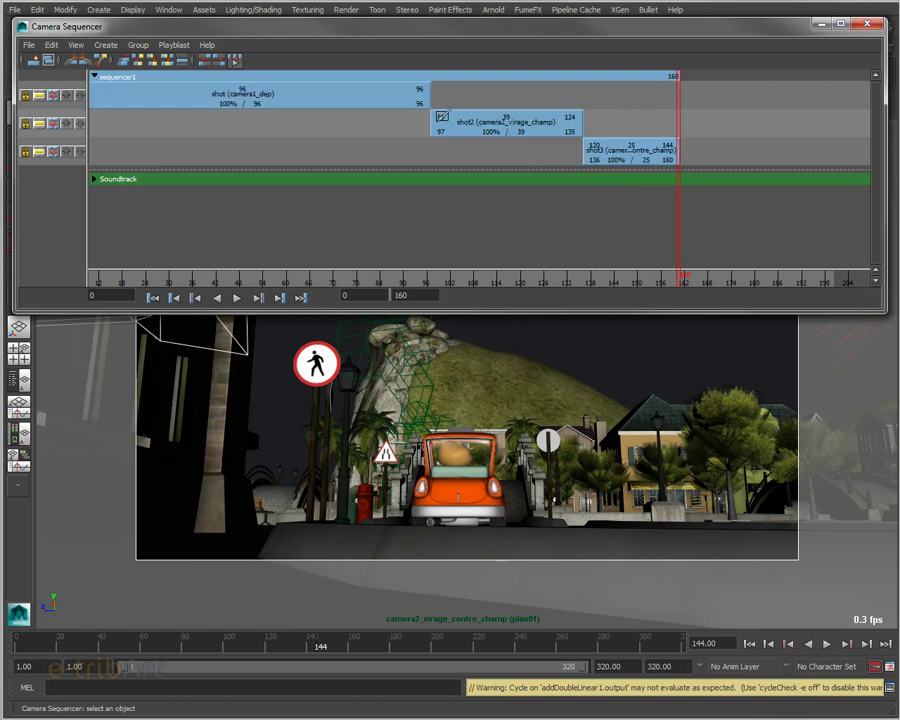
drag(484, 123, 418, 123)
drag(618, 149, 514, 150)
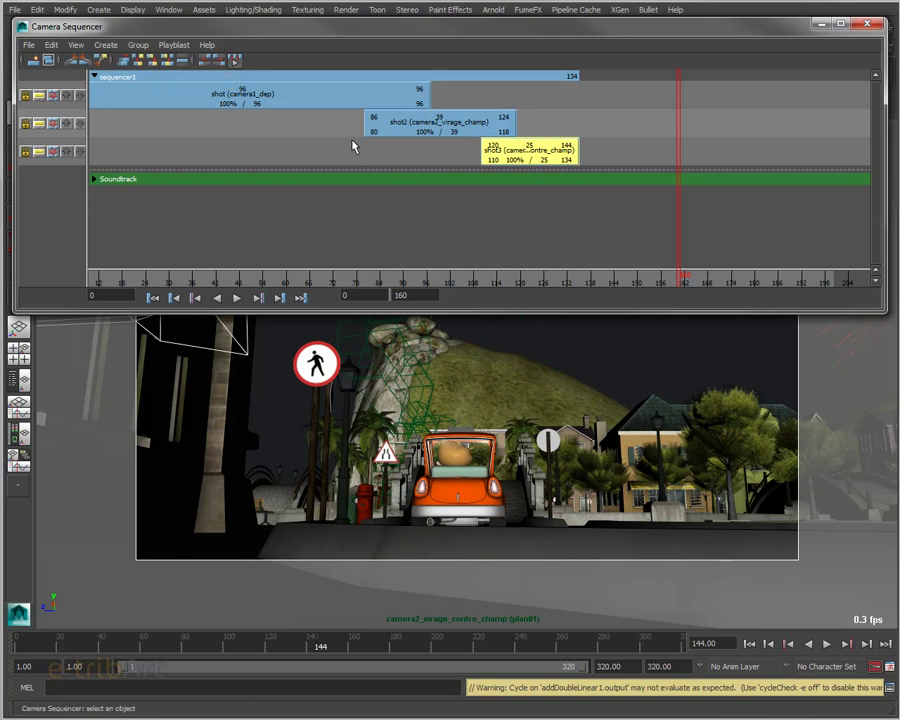
- Select all three shots and remove their overlaps so shot2 runs 97–135 and shot3 136–160
click(316, 100)
drag(286, 110, 430, 144)
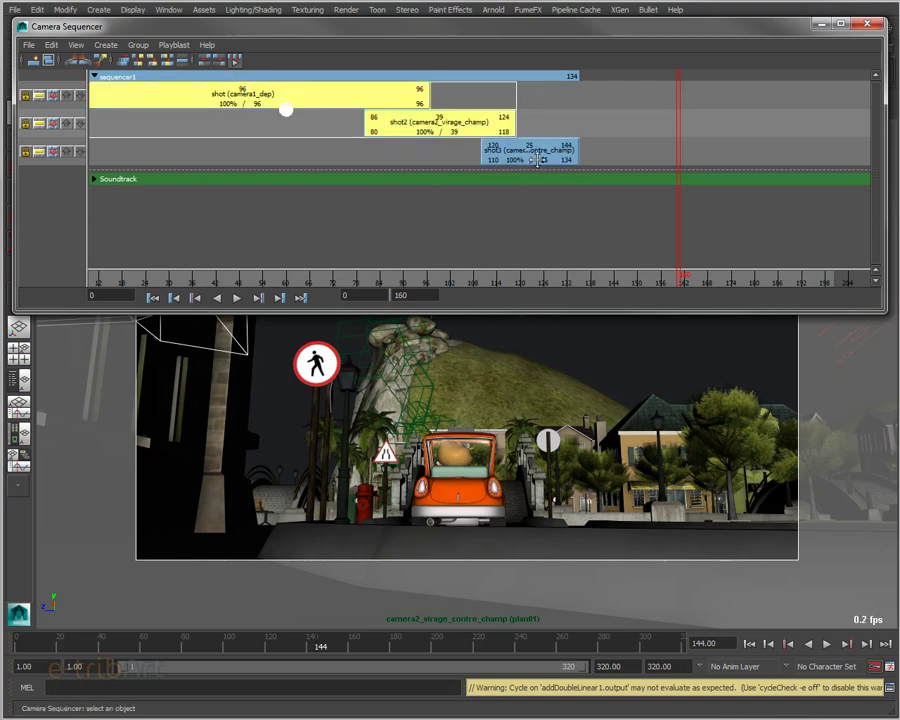
shift+drag(316, 123, 536, 162)
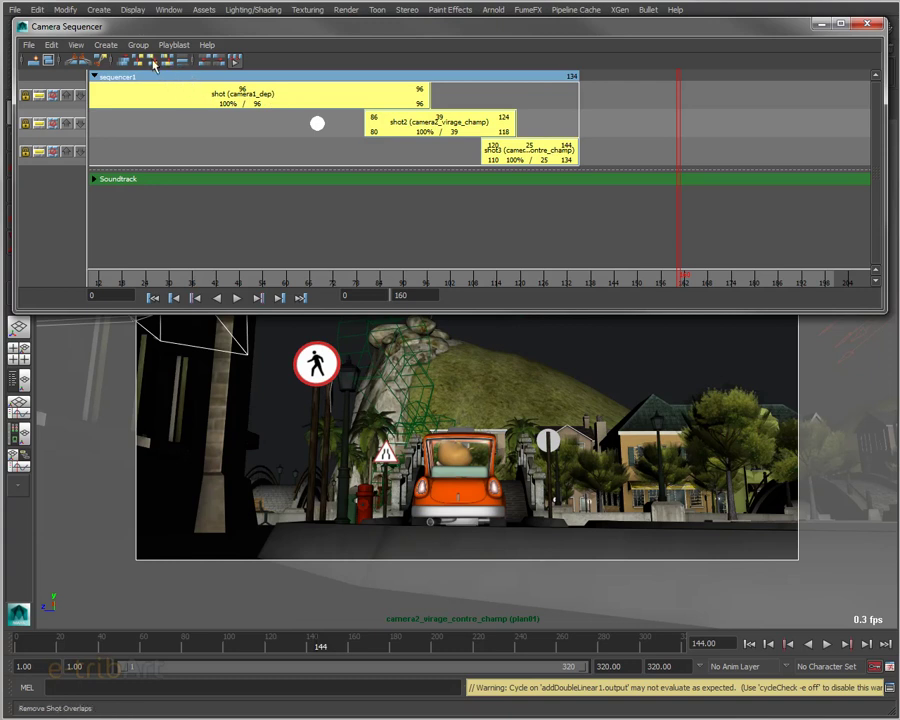
click(112, 56)
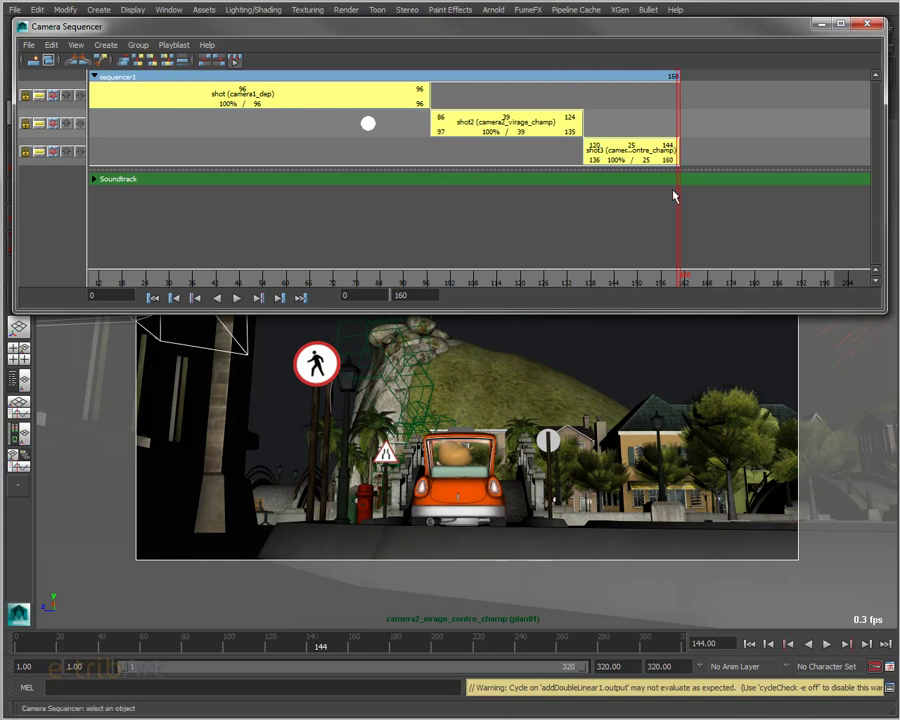
- Turn Ripple Edit back on and deselect all shot clips
click(60, 46)
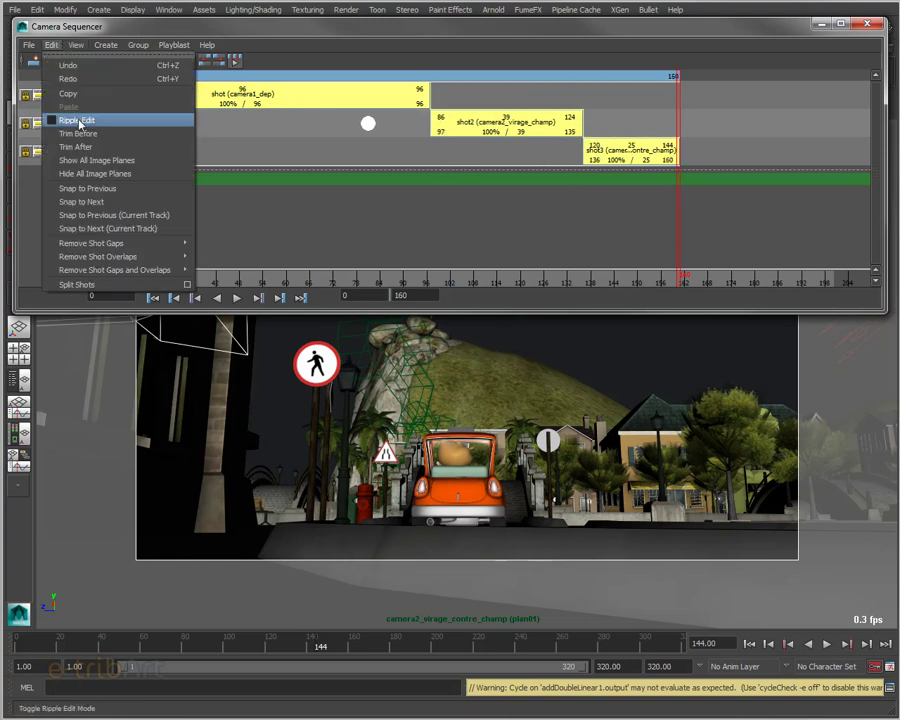
click(79, 123)
drag(249, 215, 667, 187)
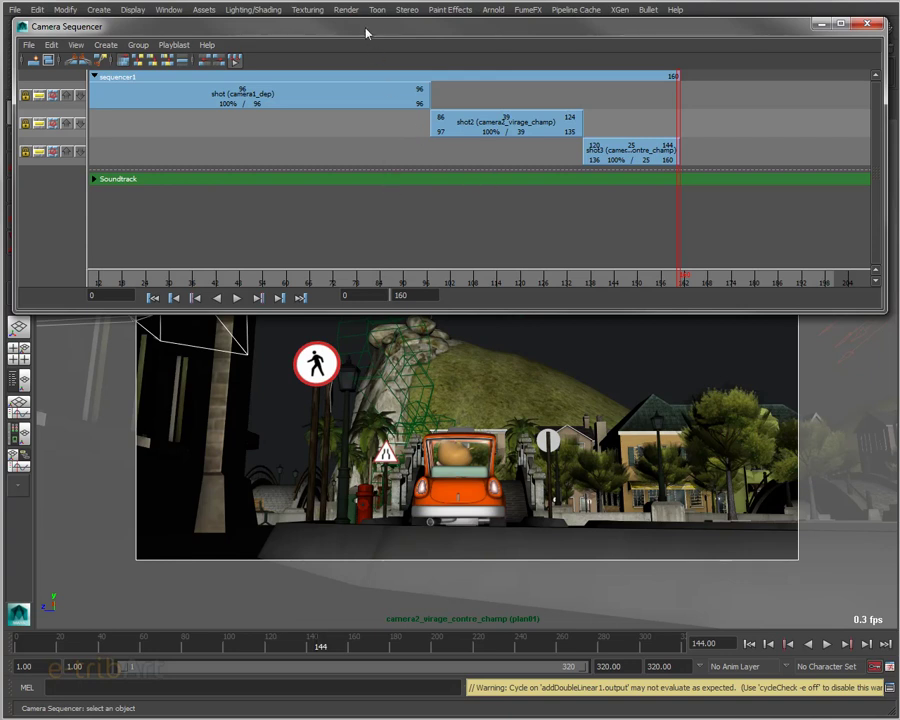
drag(366, 33, 373, 30)
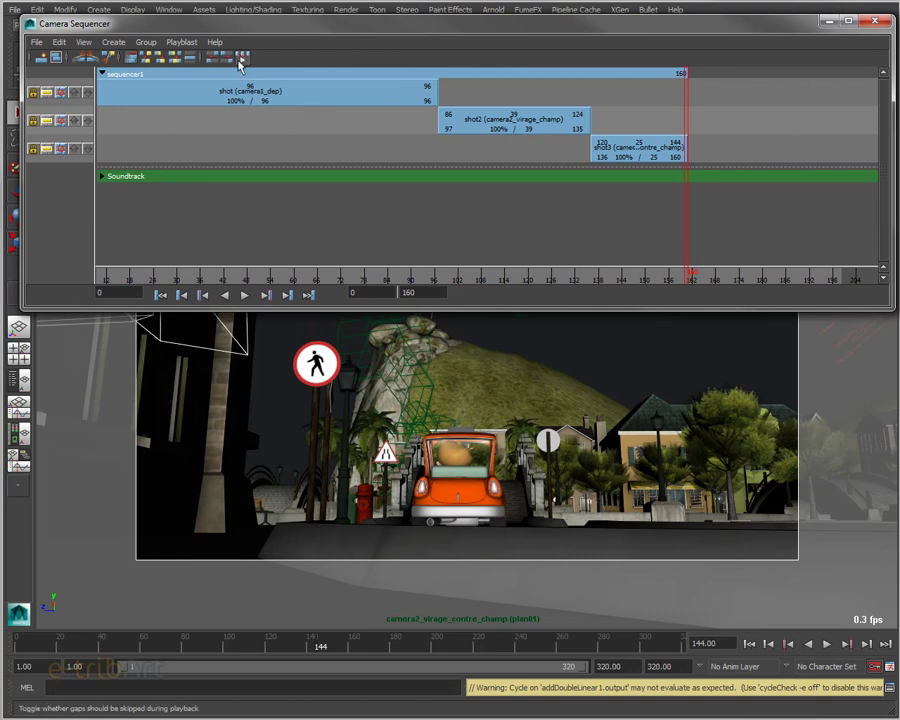
- Set Playblast Sequence options to sequence01, qt format, H.264, quality 100, 960×540
click(189, 44)
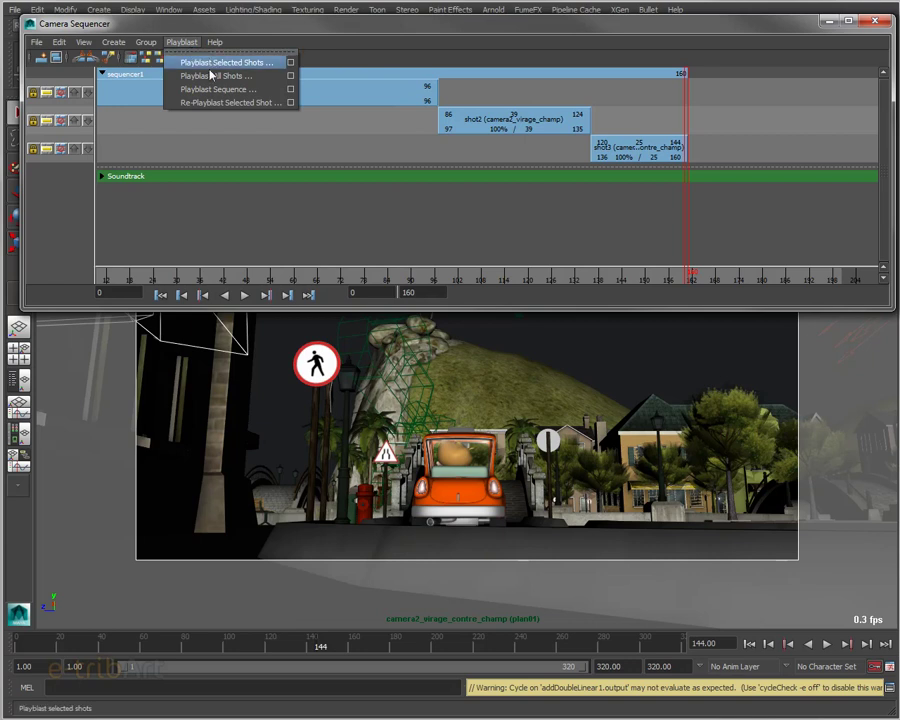
click(291, 92)
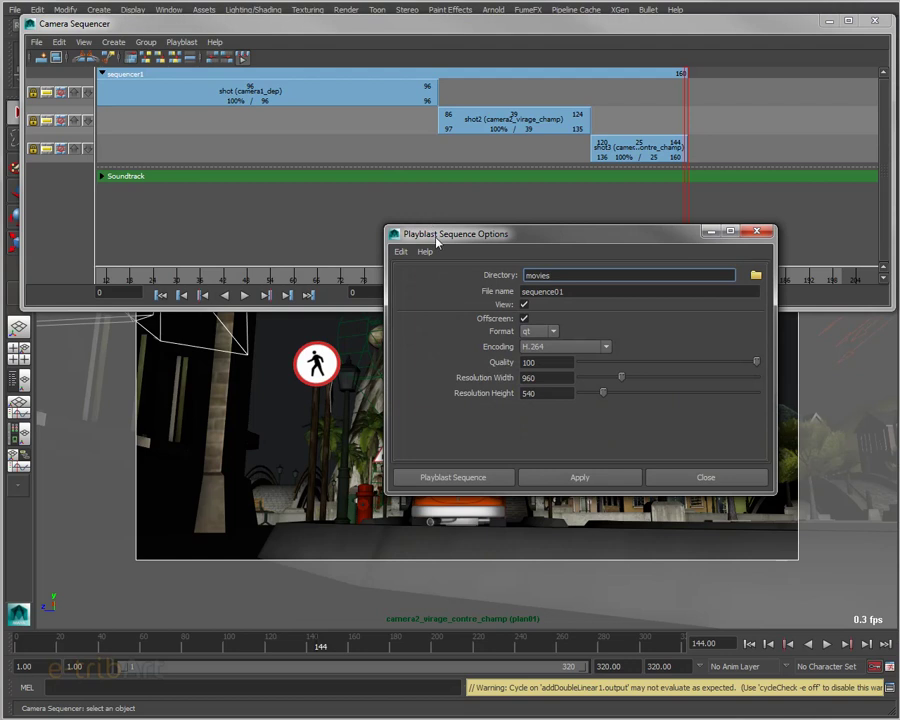
drag(436, 240, 350, 118)
click(489, 169)
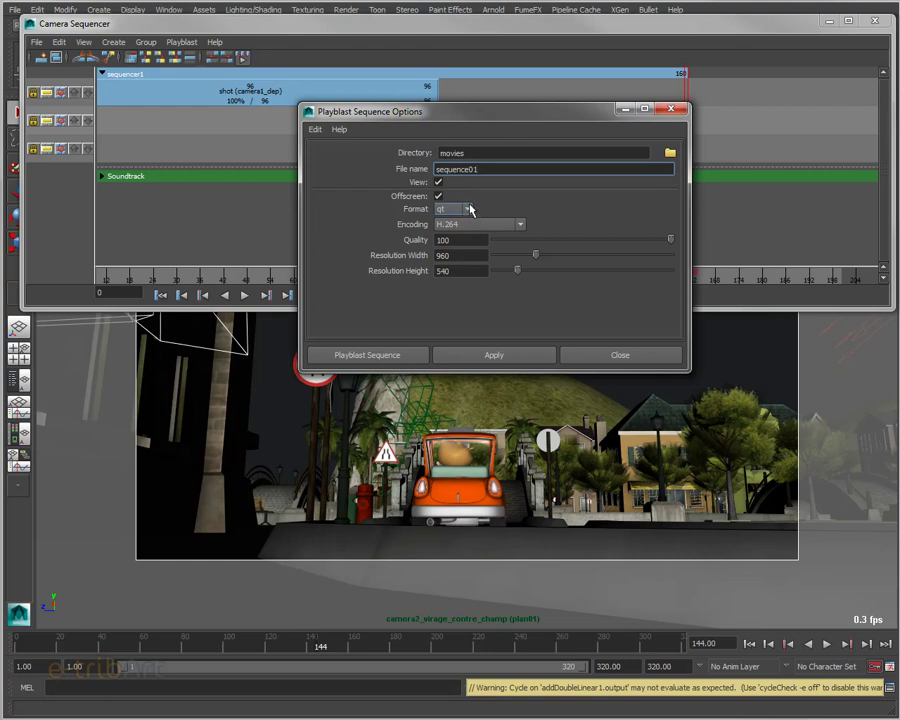
click(462, 211)
click(441, 221)
click(462, 224)
click(452, 230)
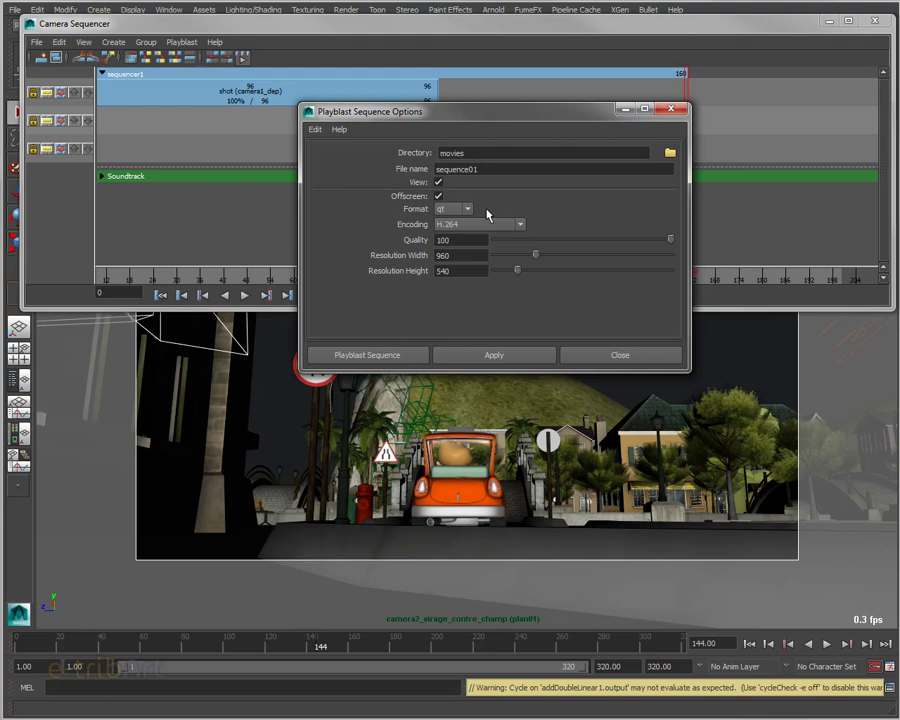
click(476, 241)
click(462, 256)
click(464, 270)
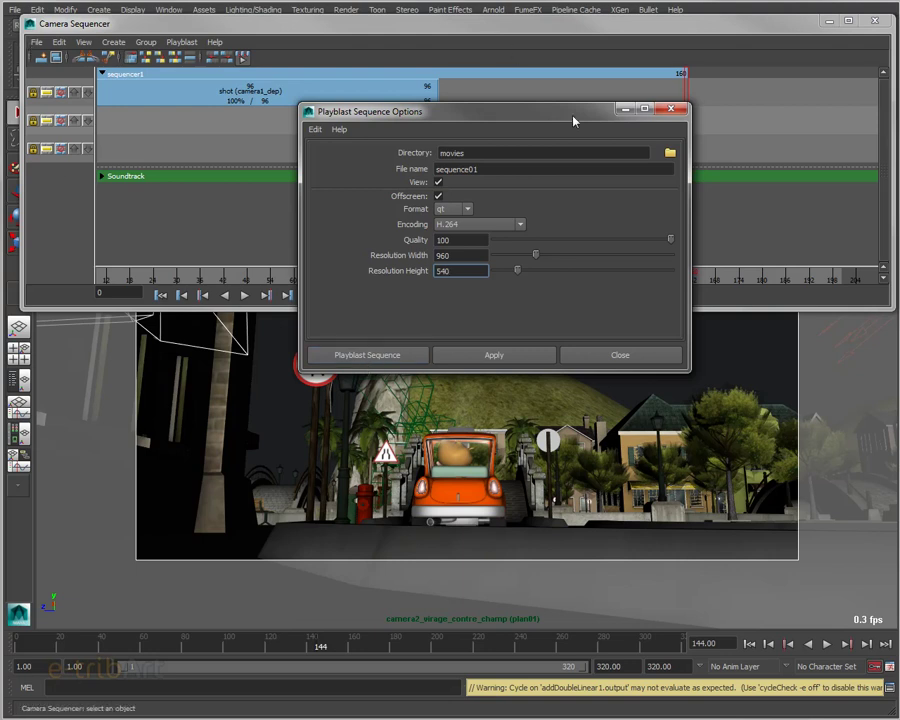
drag(574, 121, 725, 151)
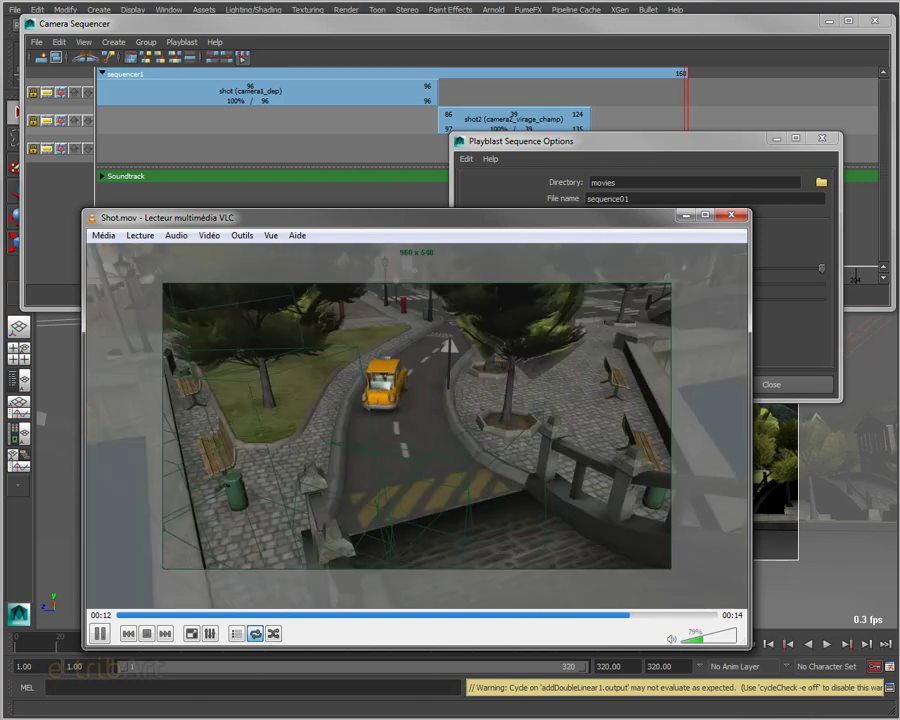
- Close the VLC player after reviewing the Shot.mov playblast
drag(593, 224, 630, 203)
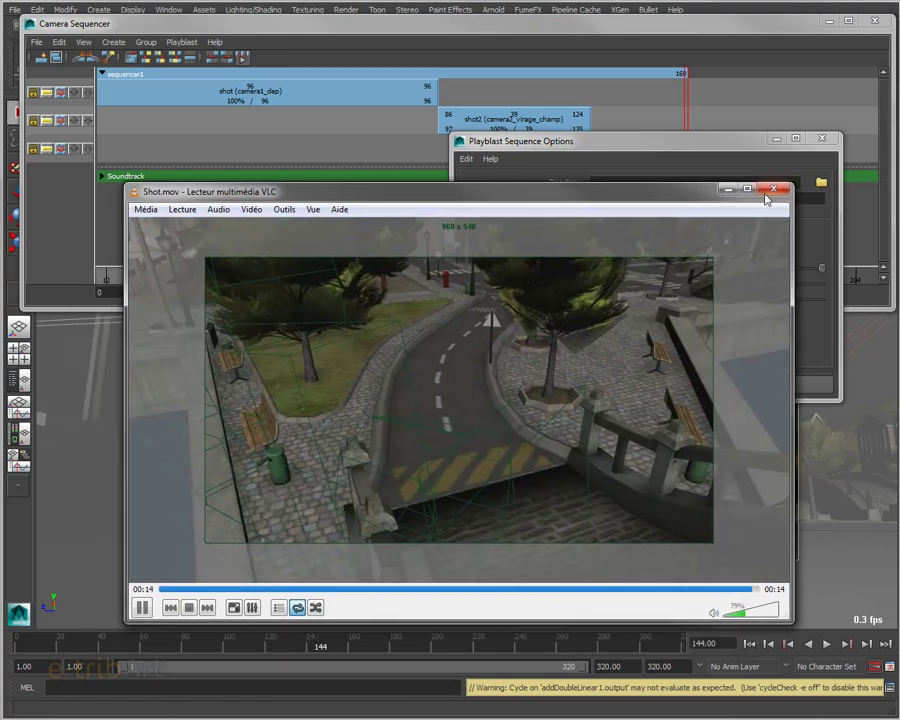
click(768, 190)
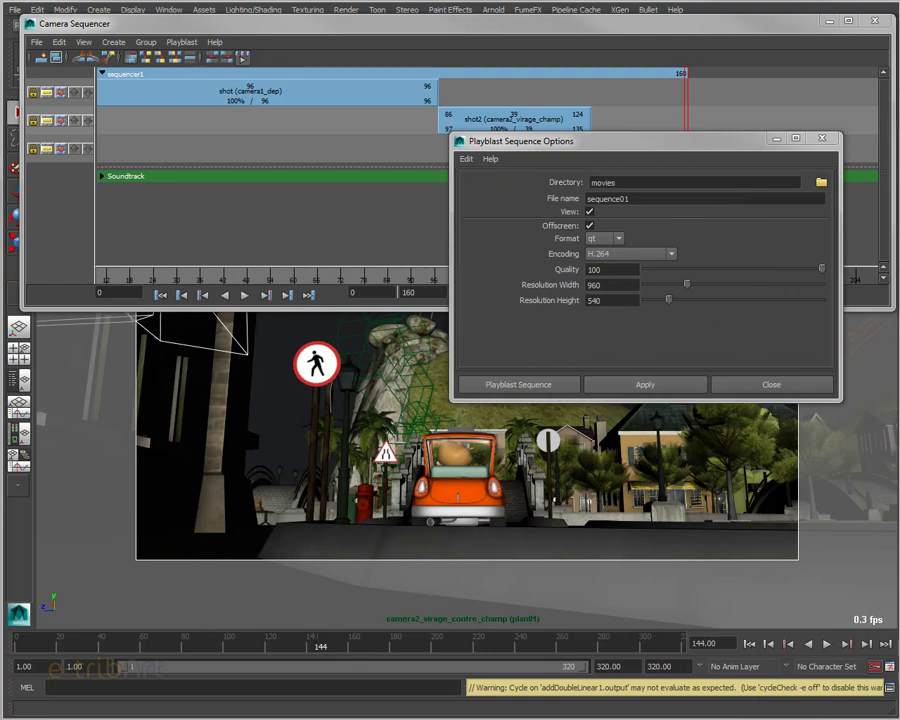
- Move shot2 and shot3 onto track 1 directly after shot1, spanning frames 29–188
drag(490, 140, 480, 318)
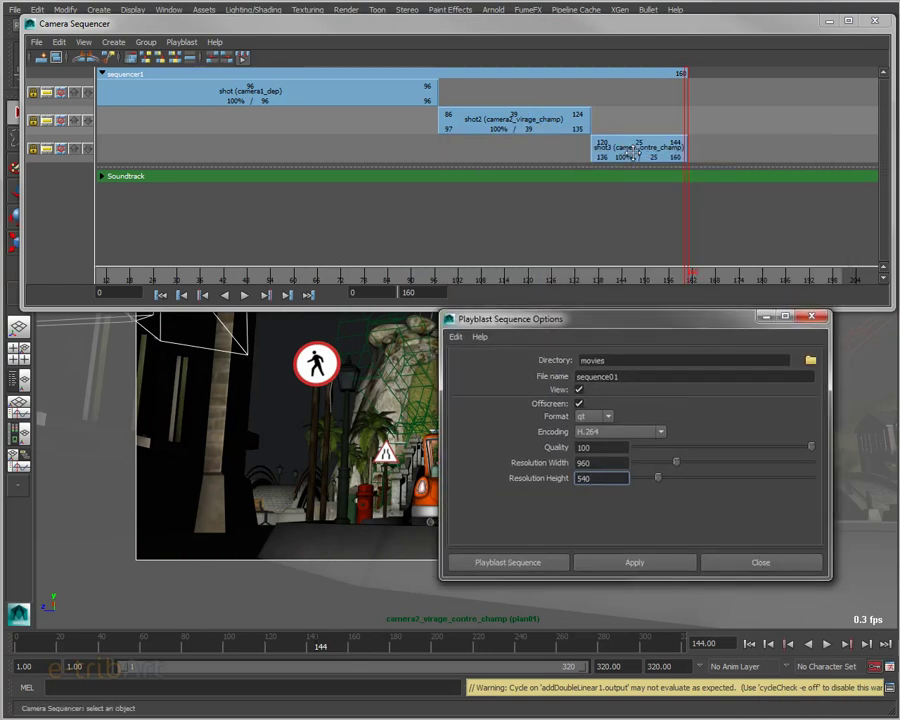
mouse_move(480, 118)
mouse_down()
mouse_move(482, 148)
mouse_move(566, 160)
mouse_up()
click(670, 150)
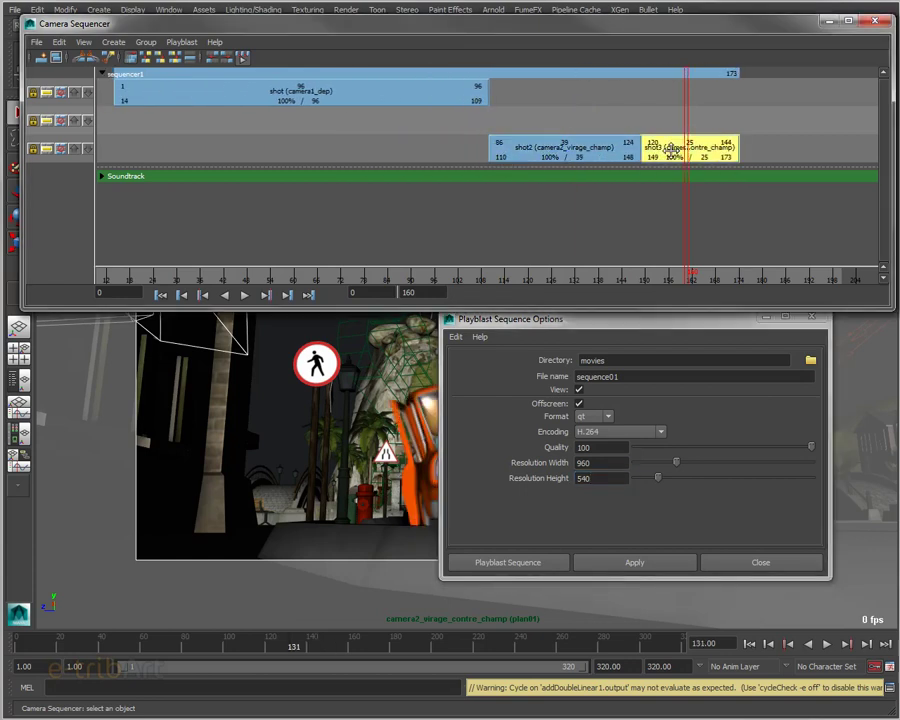
drag(670, 150, 668, 122)
mouse_move(538, 150)
mouse_down()
mouse_move(455, 150)
mouse_move(595, 148)
mouse_up()
click(59, 42)
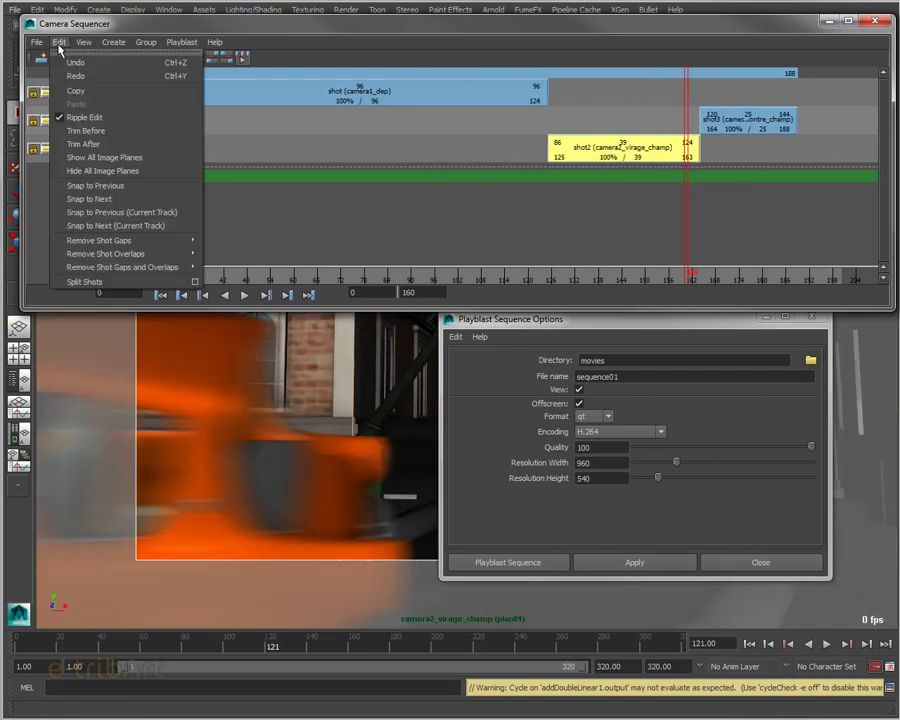
click(83, 130)
mouse_move(618, 145)
mouse_down()
mouse_move(470, 140)
mouse_move(607, 93)
mouse_up()
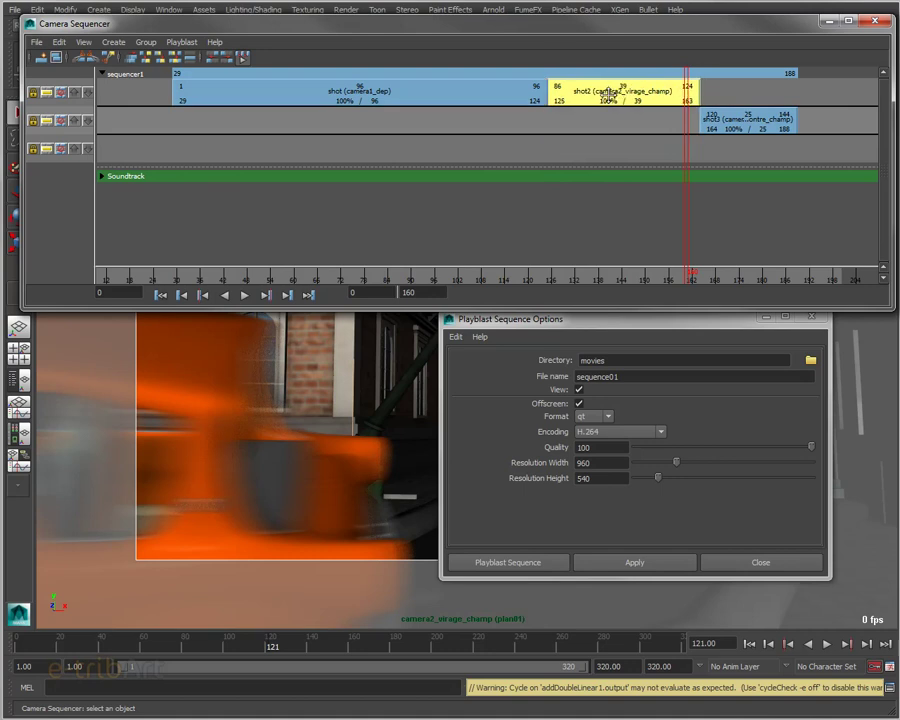
drag(740, 120, 735, 93)
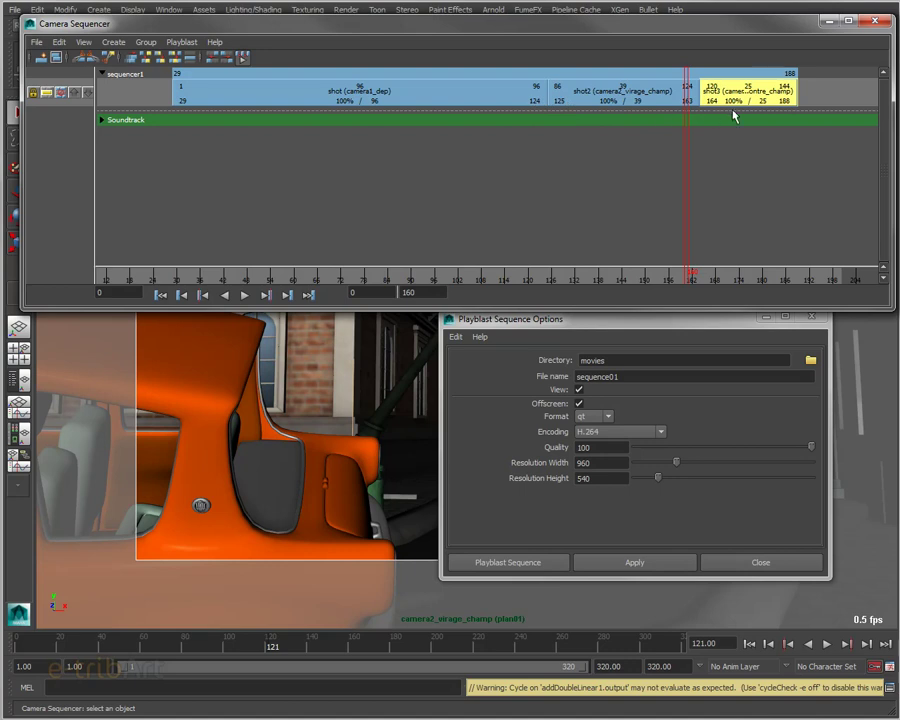
- Insert two tracks and stack shot1, shot2 and shot3 on separate tracks, staggered over 28–187
click(618, 96)
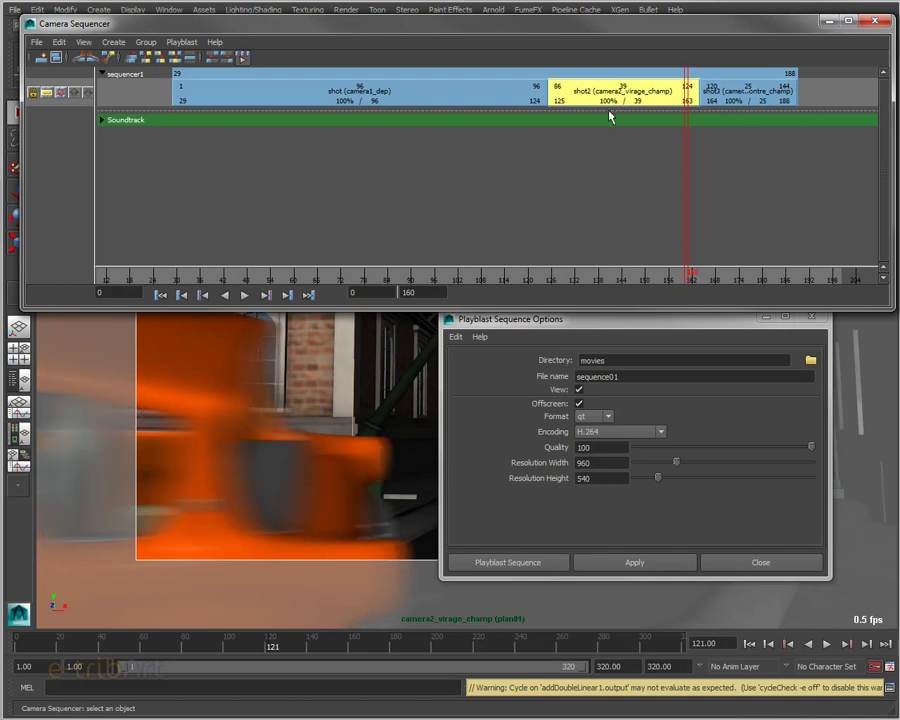
right_click(116, 100)
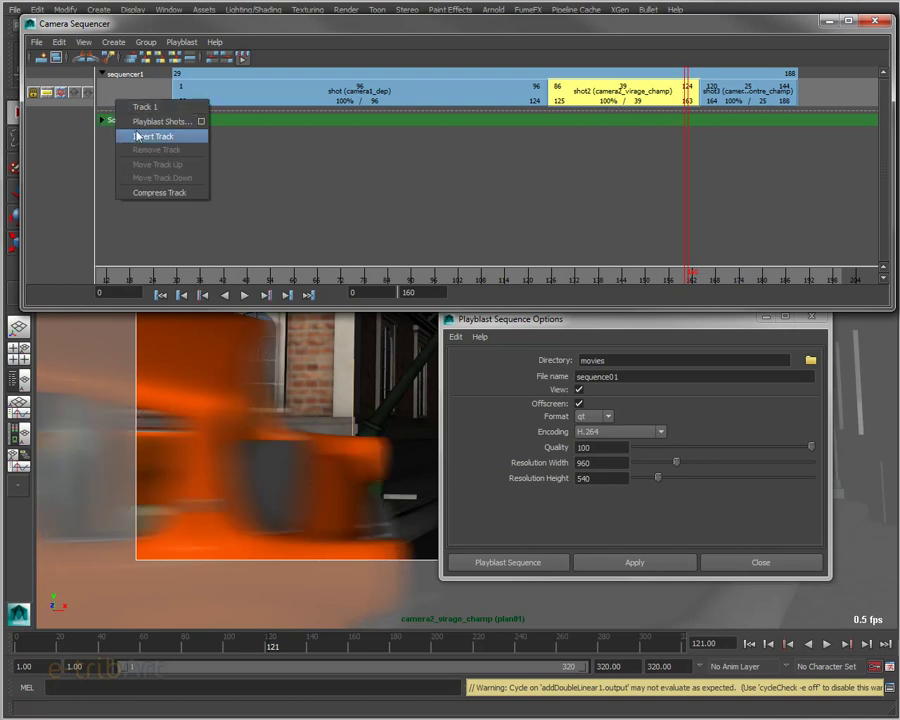
click(137, 136)
drag(280, 124, 280, 92)
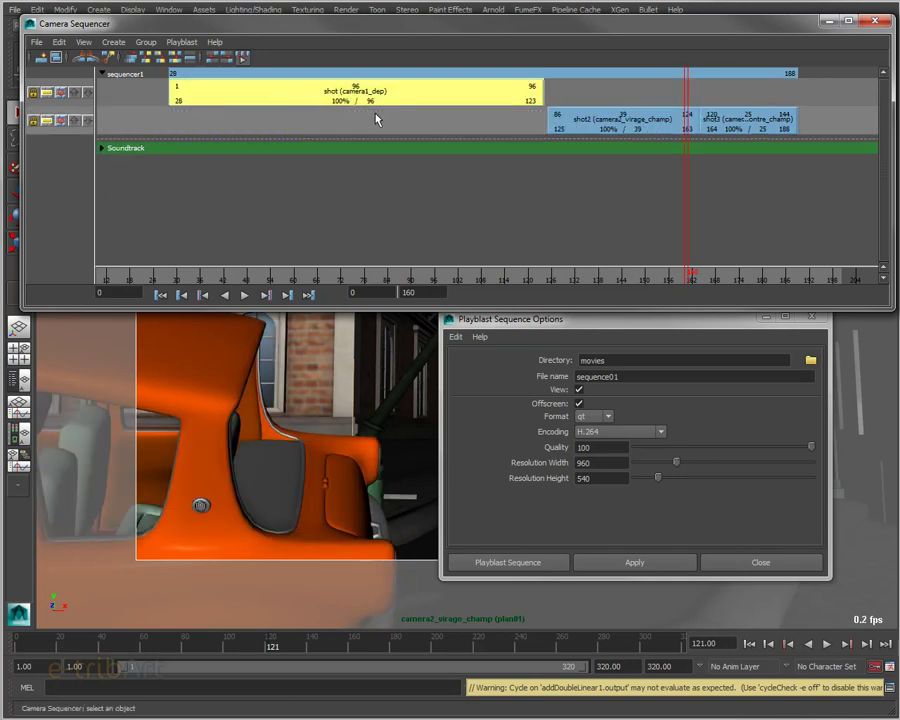
right_click(440, 131)
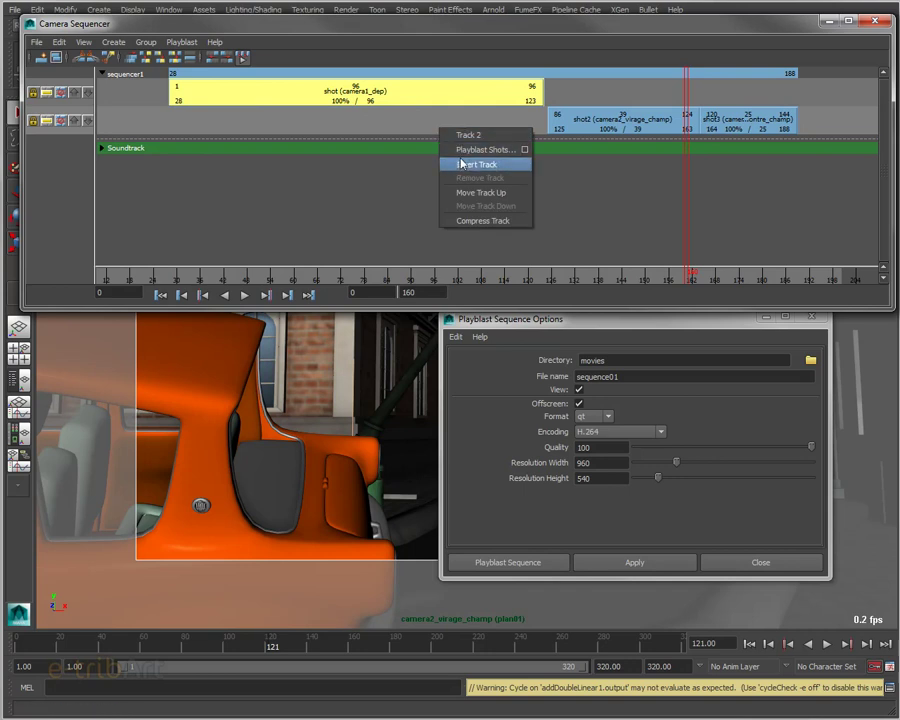
click(461, 163)
drag(620, 156, 616, 128)
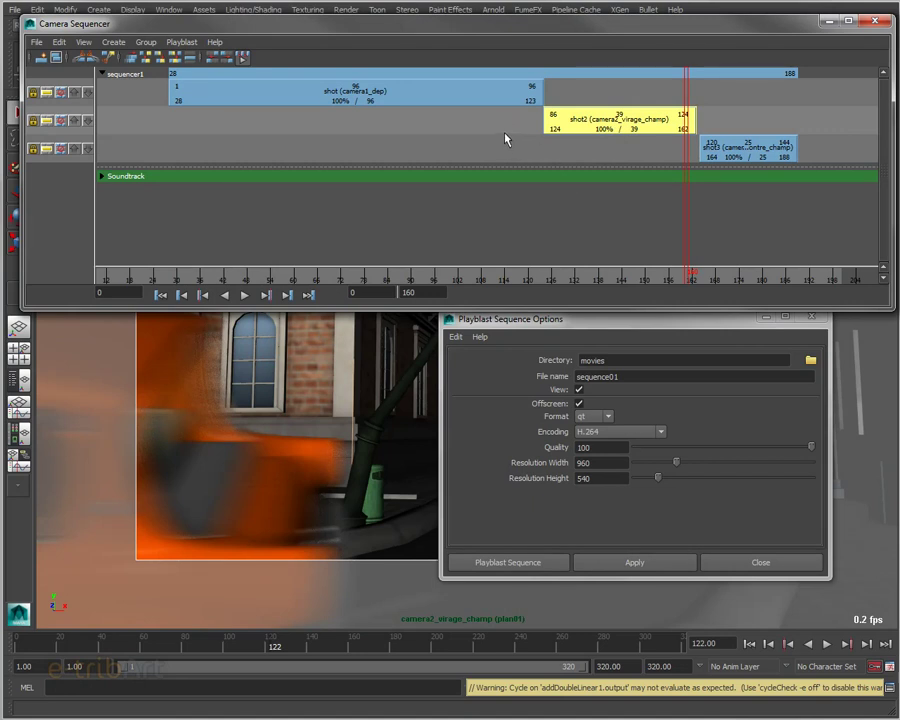
click(365, 93)
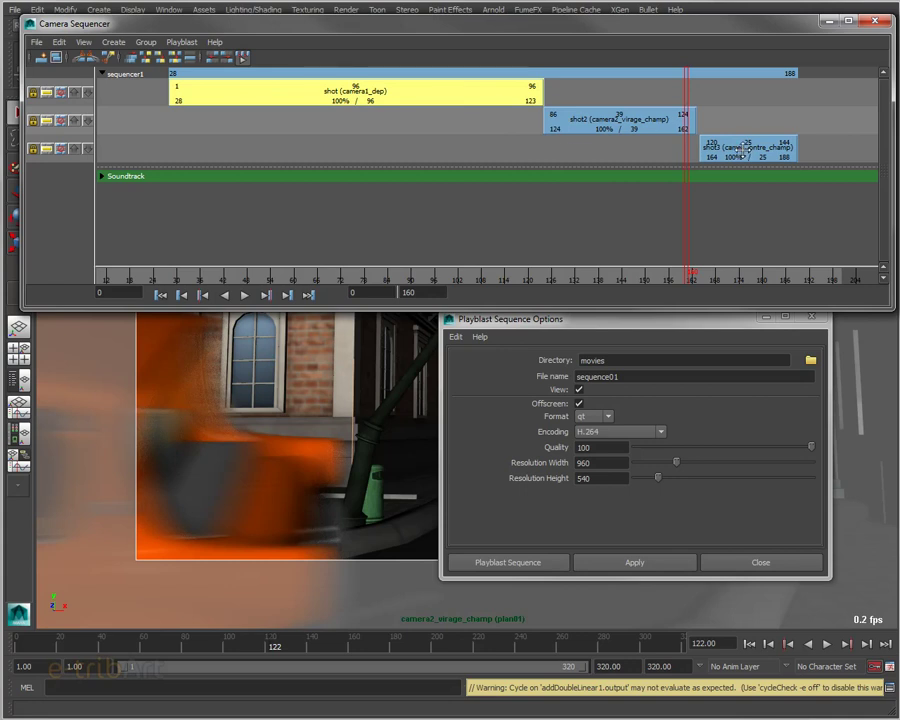
drag(742, 130, 738, 130)
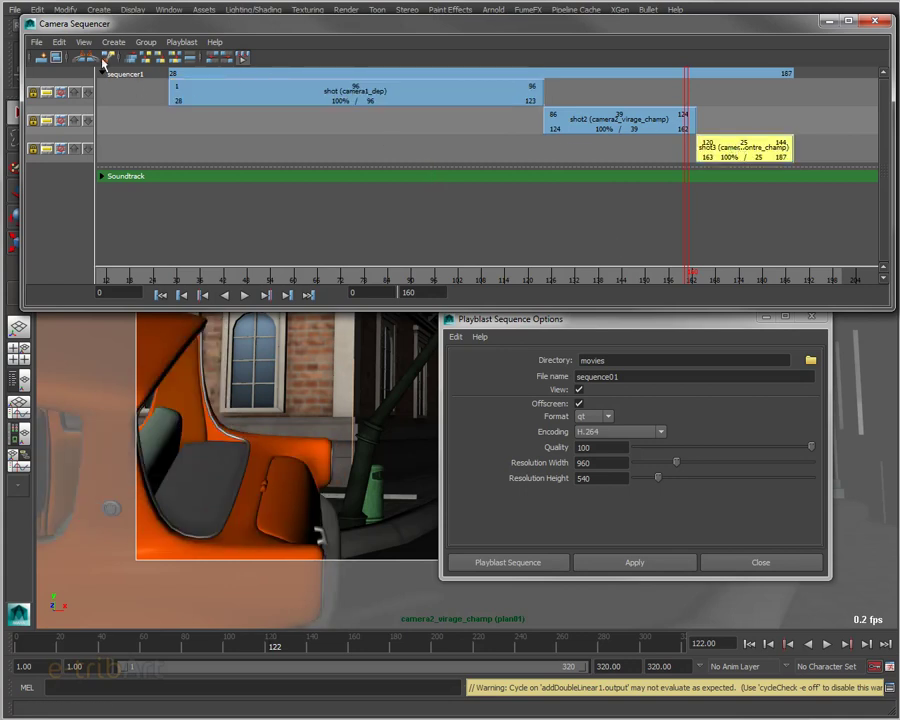
- Open and close the sequencer's View menu, then narrow the window and position it above the viewport
click(44, 40)
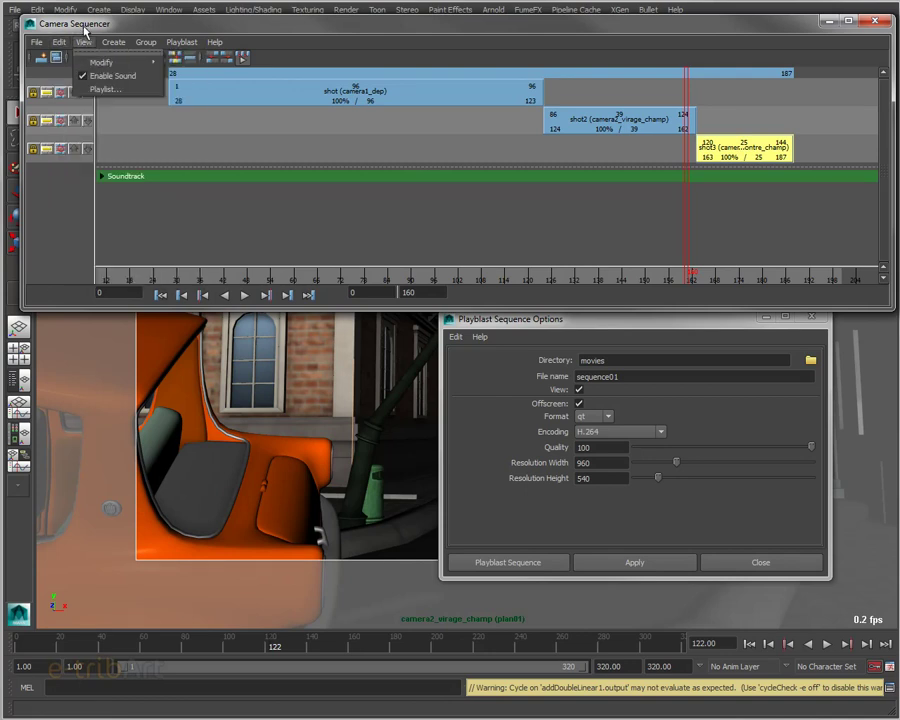
click(86, 30)
drag(86, 30, 77, 27)
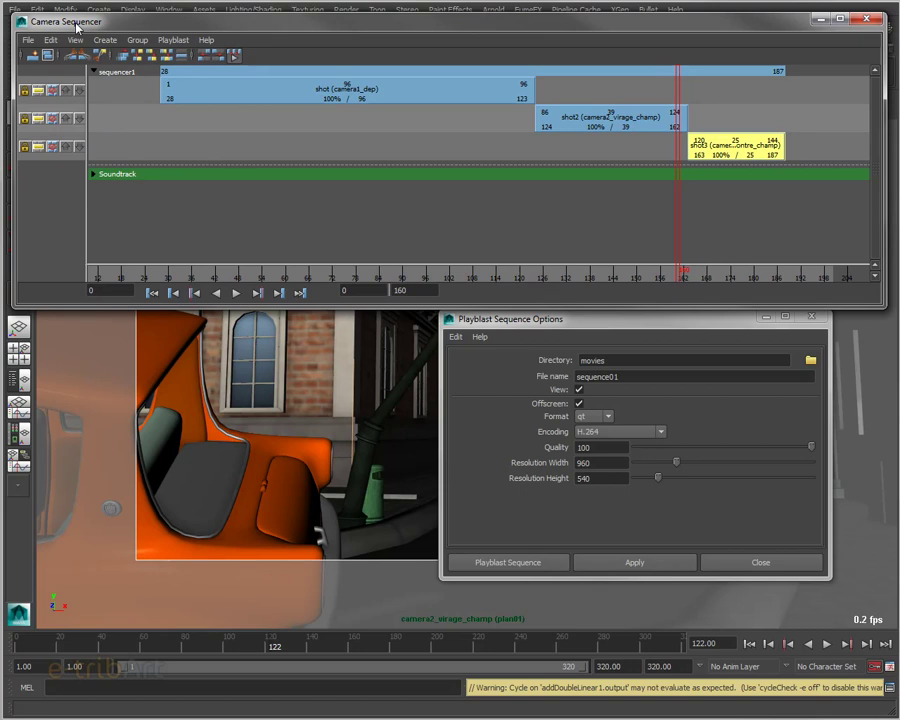
drag(77, 27, 77, 44)
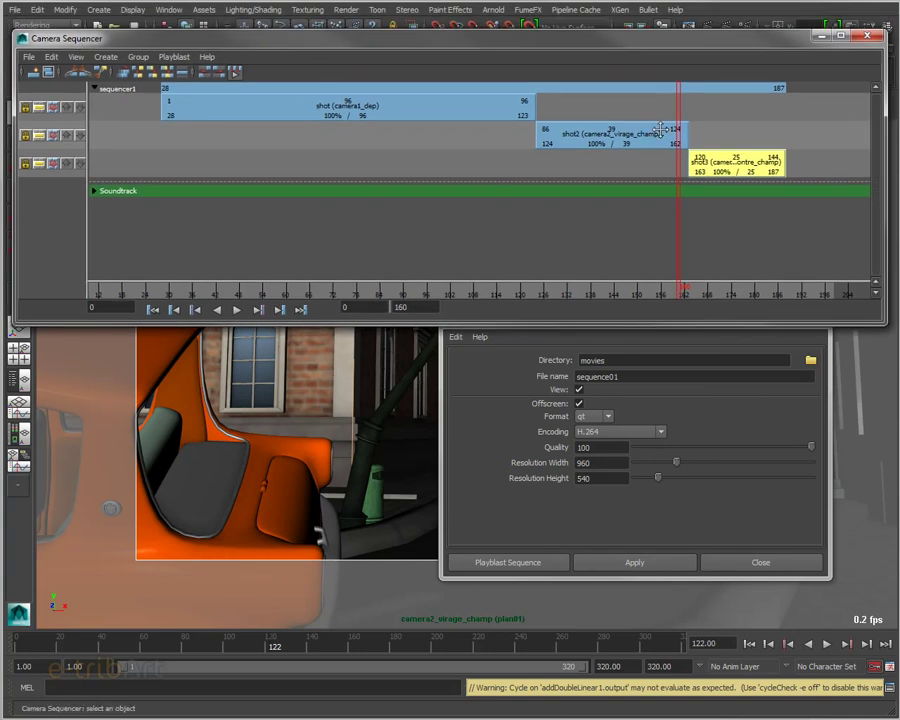
drag(888, 217, 834, 217)
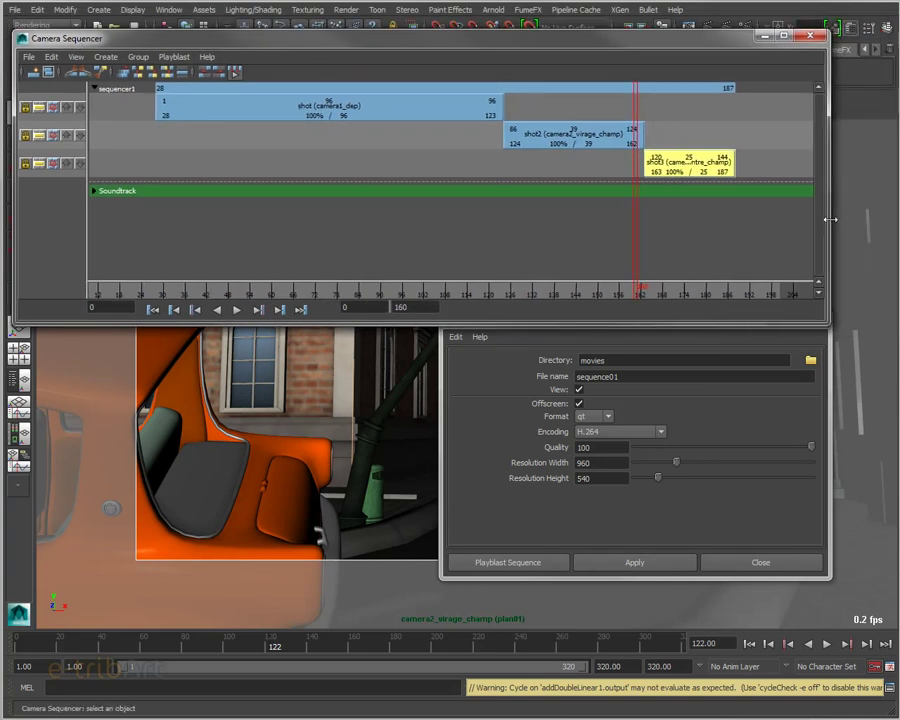
drag(218, 33, 224, 26)
drag(318, 42, 311, 32)
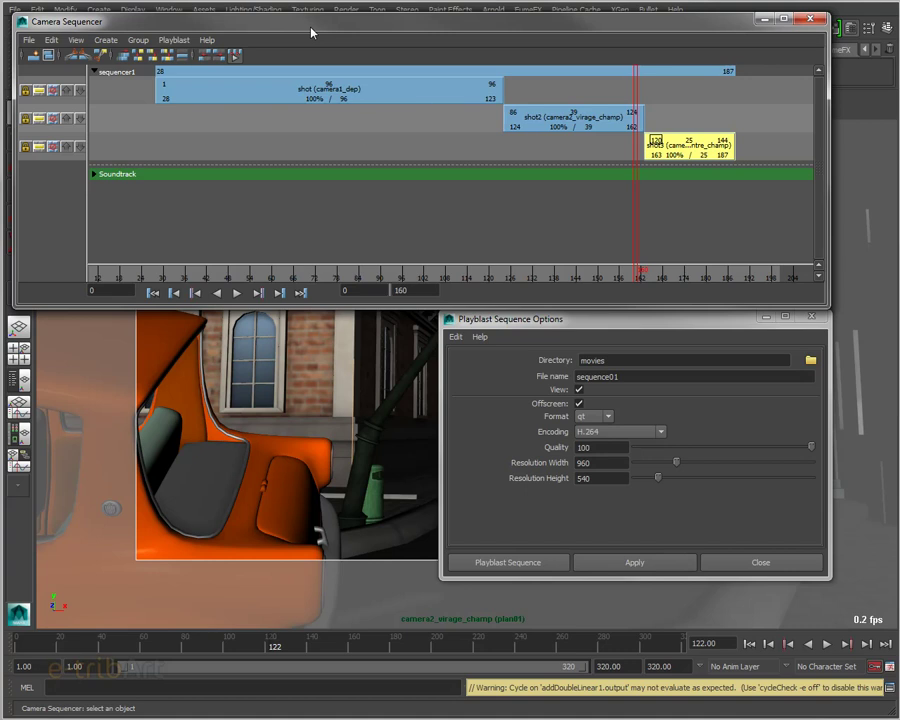
drag(310, 32, 326, 57)
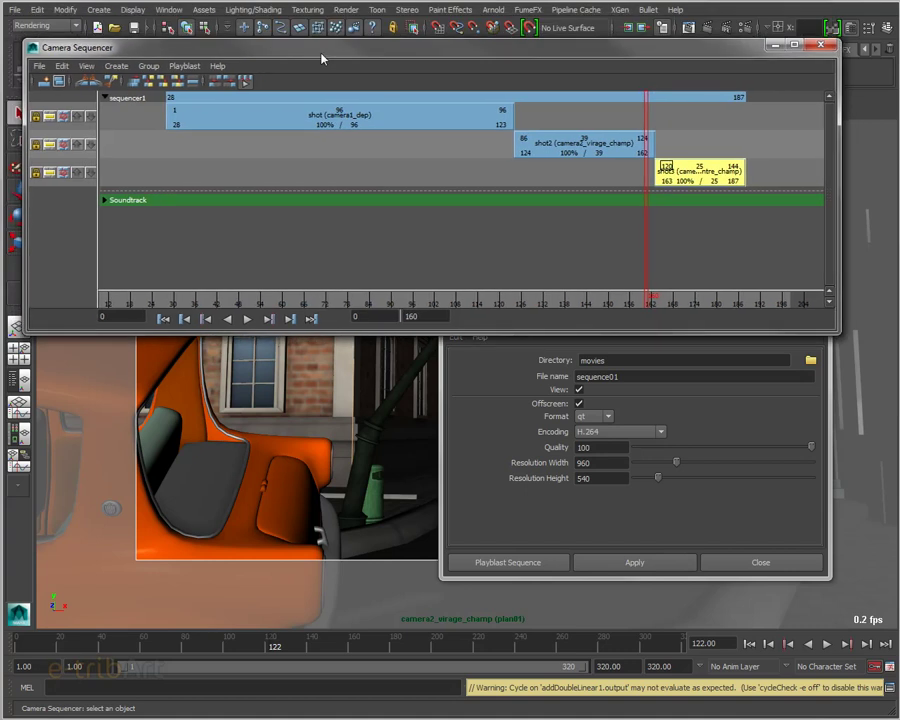